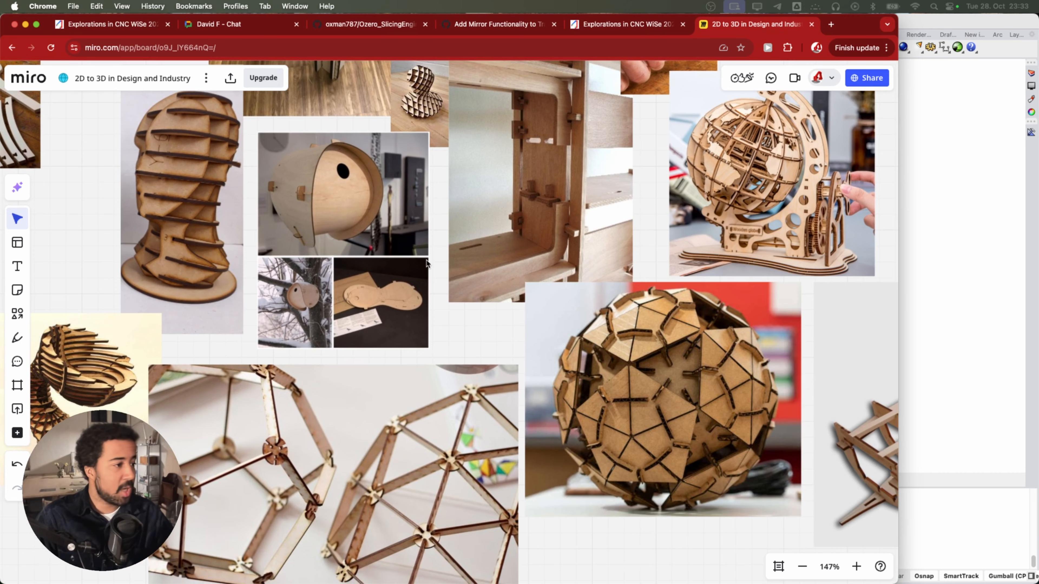
- Examine the Miro board's reference images of slotted and interlocking laser-cut wood constructions, from the sliced head to the geodesic spheres
right_click_drag(556, 316, 607, 350)
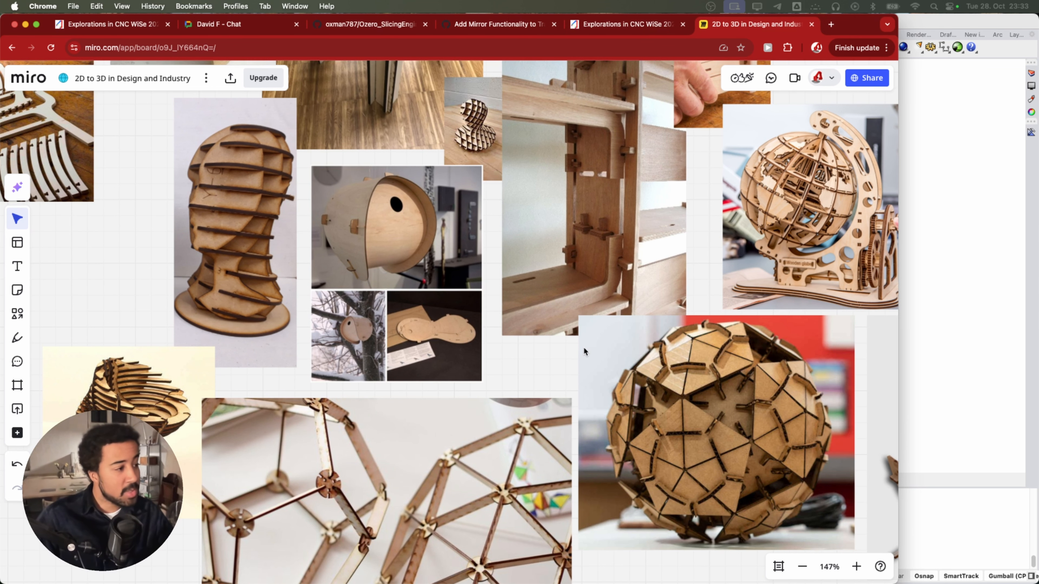
scroll(450, 475, "down", 5)
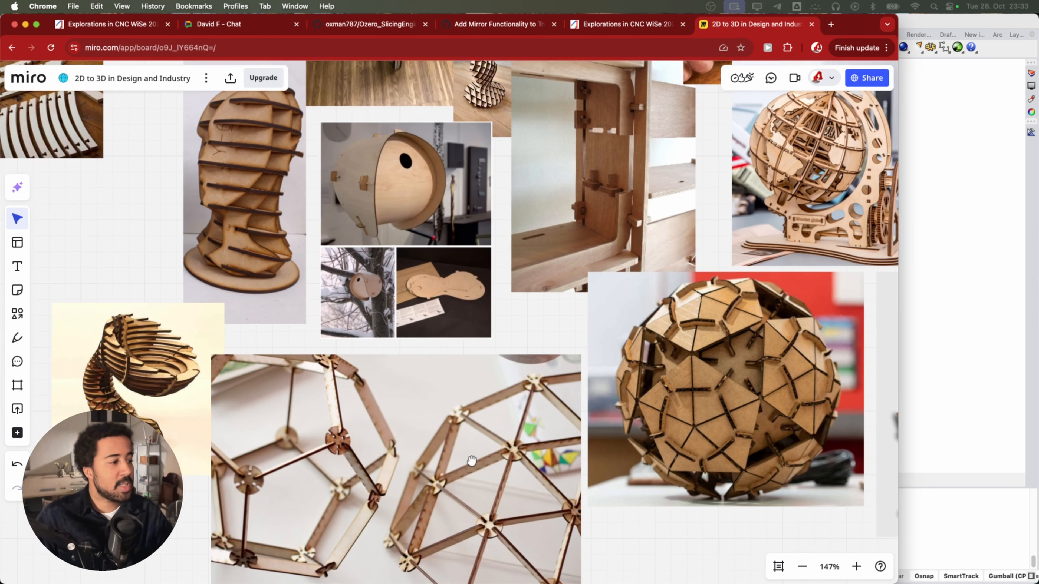
scroll(380, 379, "up", 3, "ctrl")
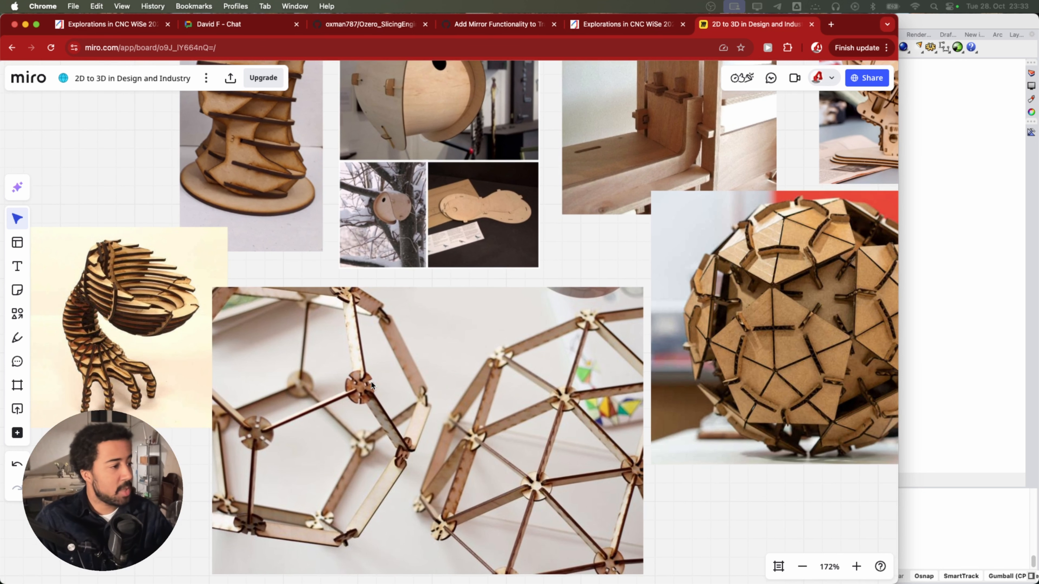
scroll(371, 385, "up", 2, "ctrl")
scroll(446, 388, "left", 3)
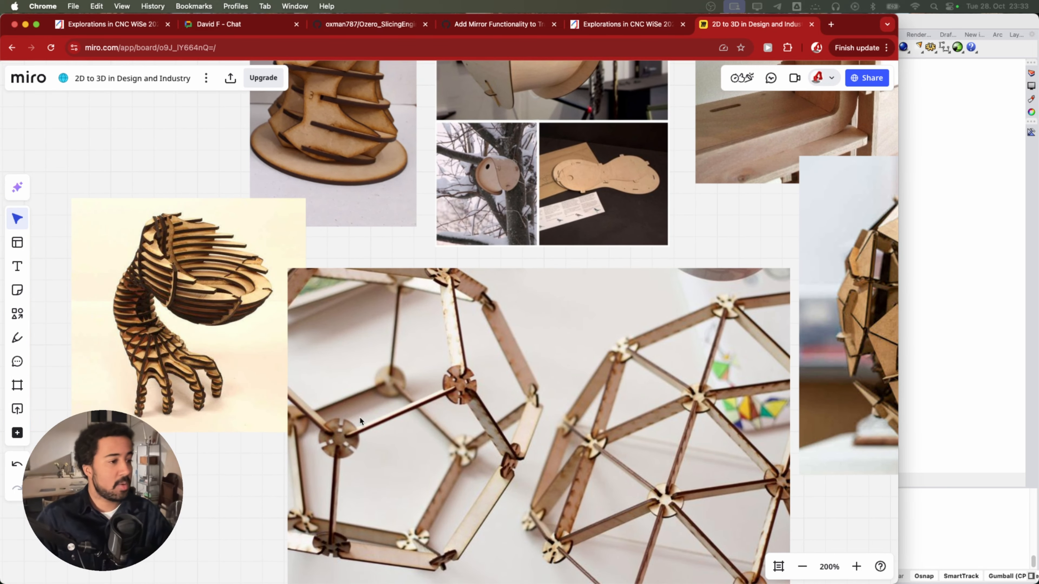
scroll(241, 327, "up", 2)
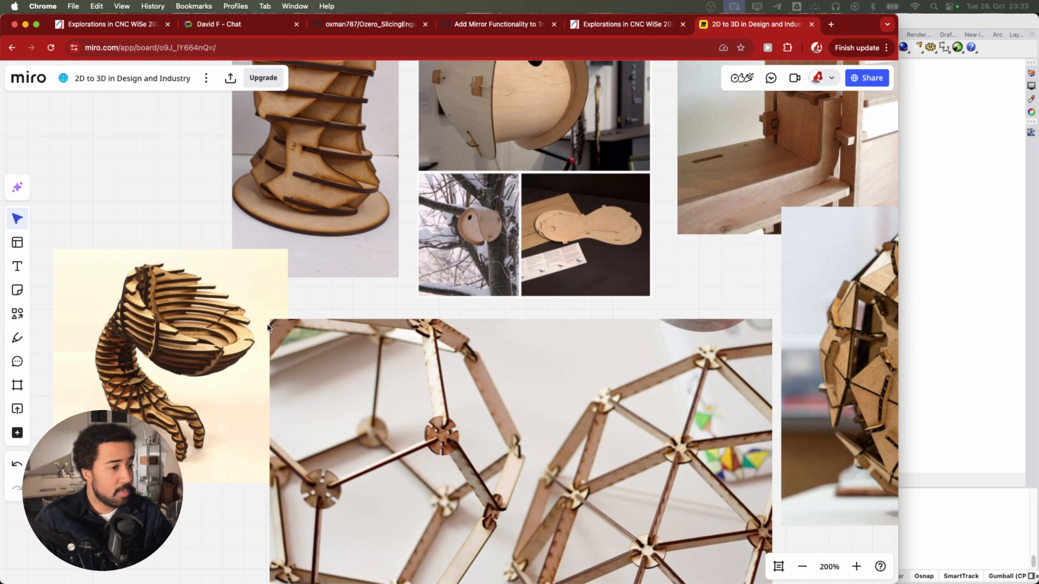
scroll(282, 294, "up", 8)
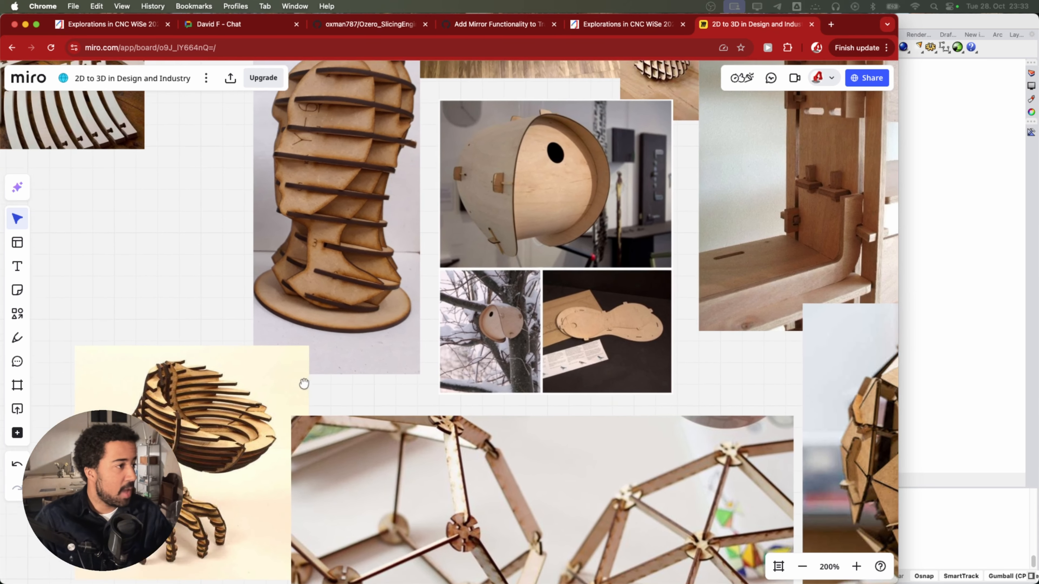
scroll(327, 448, "down", 5)
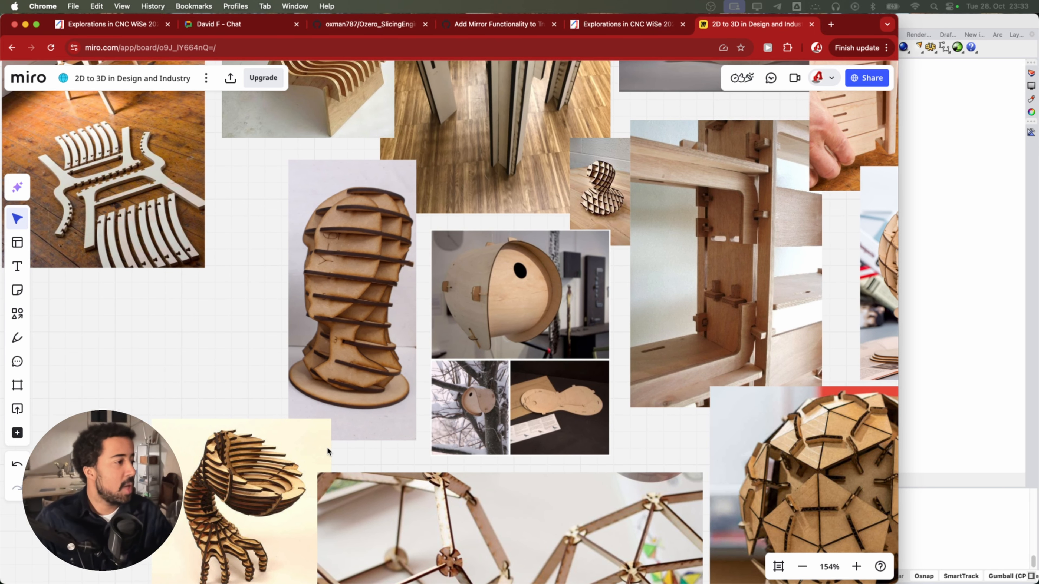
right_click_drag(311, 451, 224, 381)
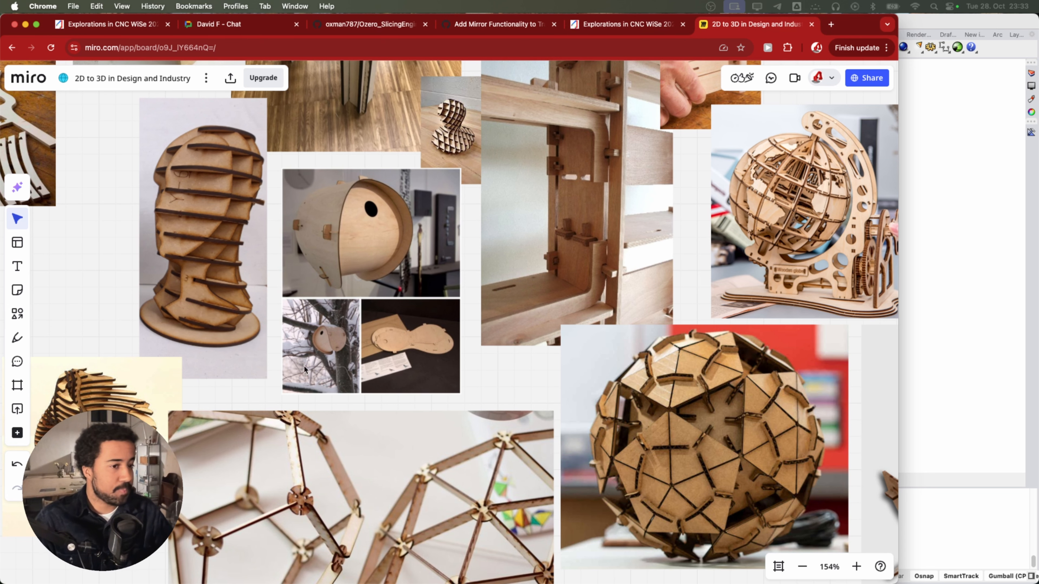
- Switch to Grasshopper and Rhino and preview the Region Slits output of the simple slot example, then clear the selection
left_click(944, 297)
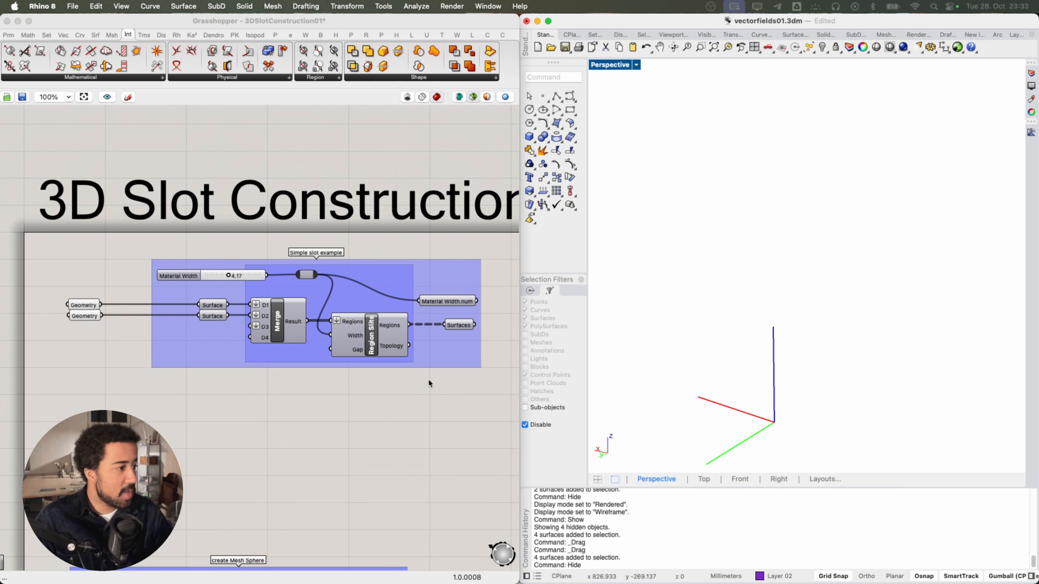
right_click_drag(429, 384, 392, 385)
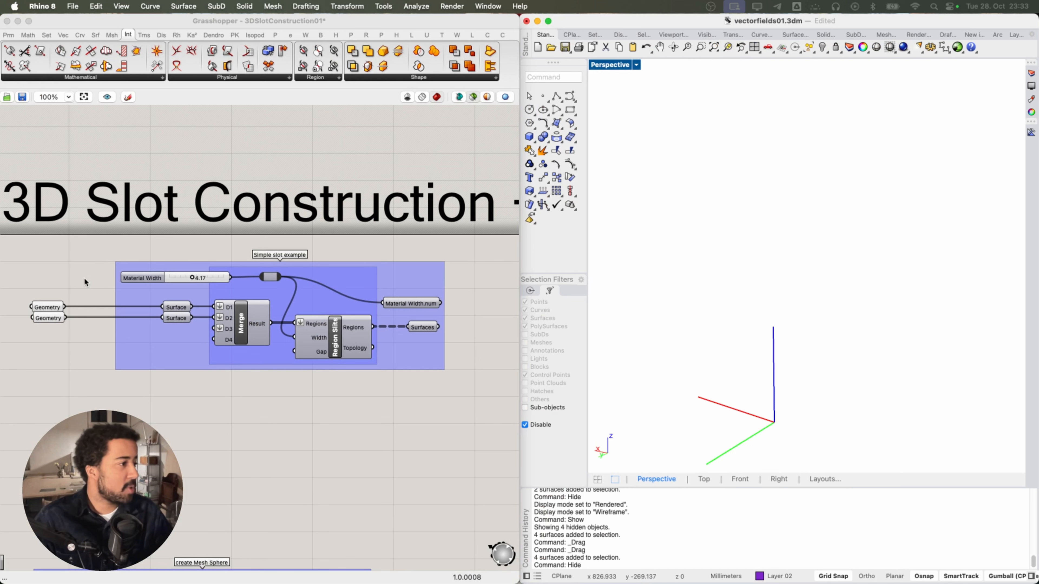
left_click(340, 340)
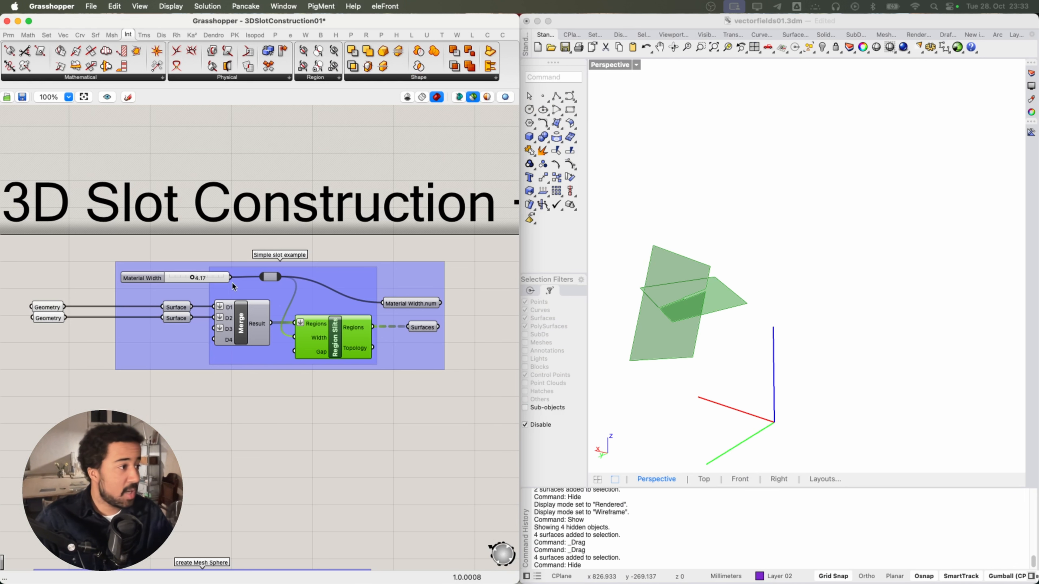
mouse_move(205, 246)
right_mouse_down()
mouse_move(254, 254)
mouse_move(214, 249)
right_mouse_up()
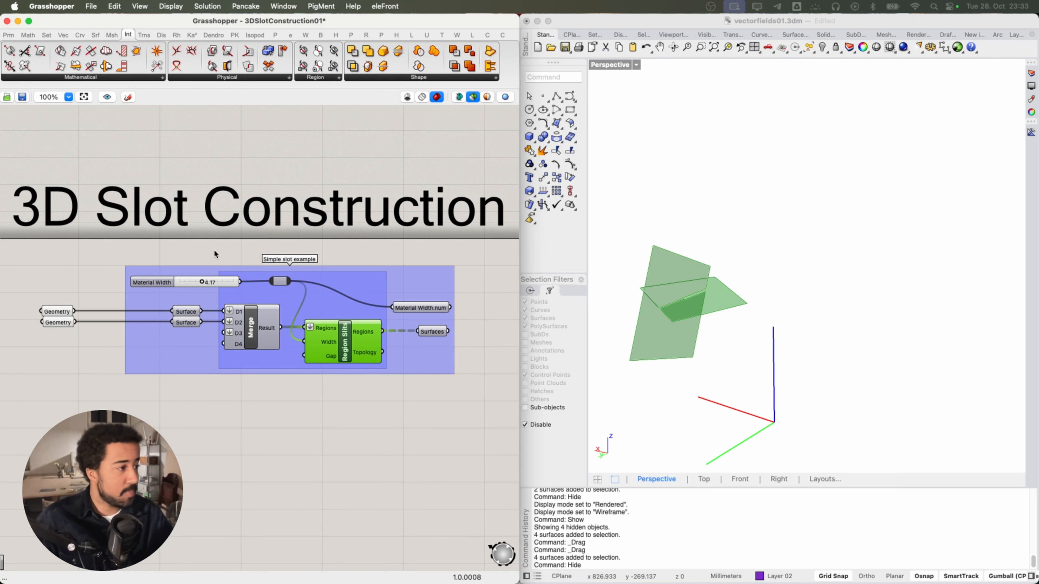
left_click(210, 257)
right_click_drag(150, 252, 197, 249)
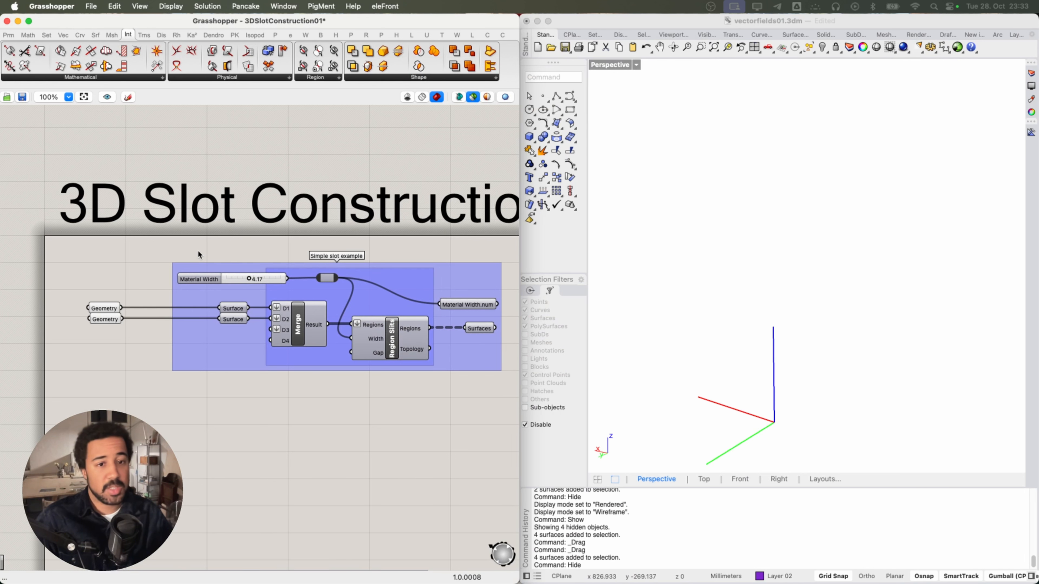
- Preview both input Geometry parameters together and examine from several angles how the two planar surfaces intersect
left_click(95, 313)
left_click(105, 320, "shift")
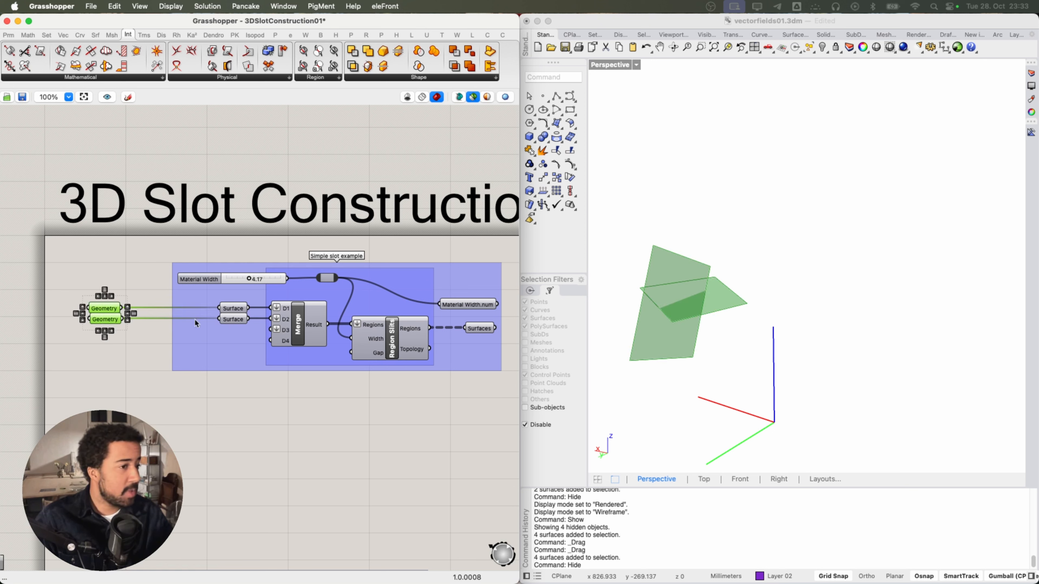
right_click_drag(825, 334, 757, 386)
scroll(804, 281, "up", 6)
right_click_drag(830, 293, 847, 306)
scroll(854, 286, "down", 2)
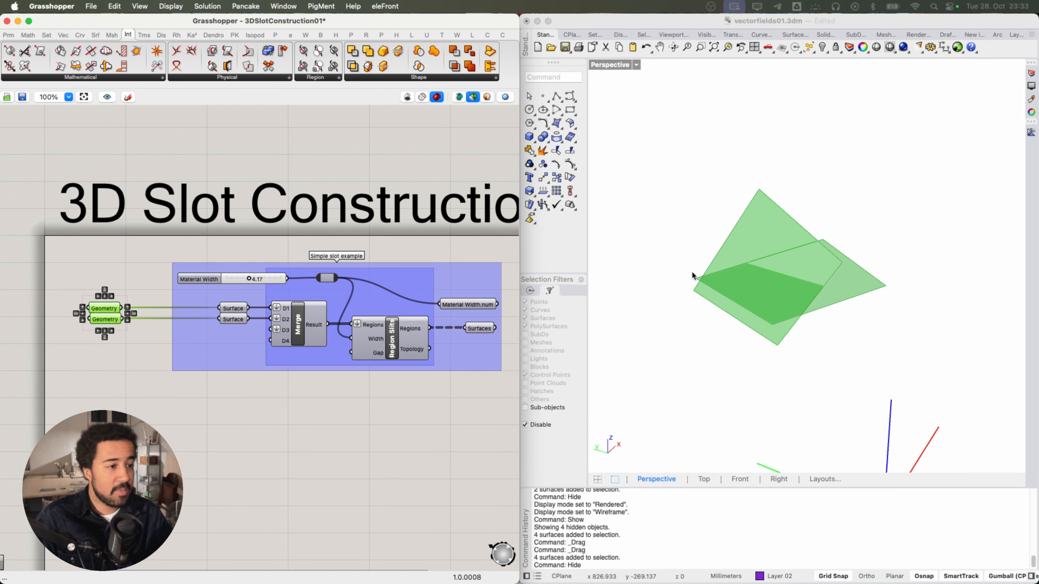
right_click_drag(717, 305, 751, 319)
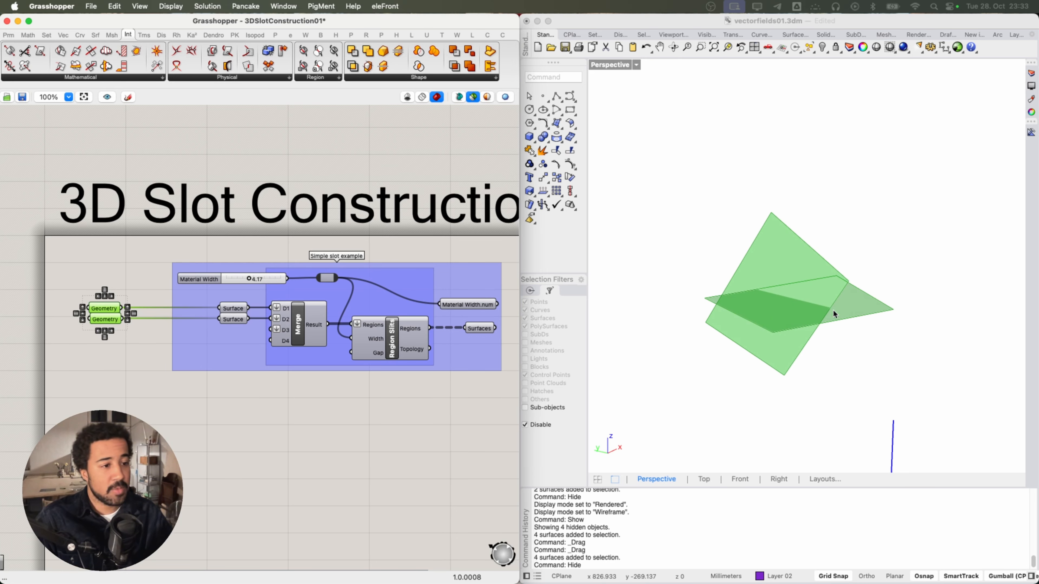
mouse_move(811, 306)
right_mouse_down()
mouse_move(830, 304)
mouse_move(812, 326)
mouse_move(681, 362)
mouse_move(689, 317)
mouse_move(692, 340)
mouse_move(799, 303)
right_mouse_up()
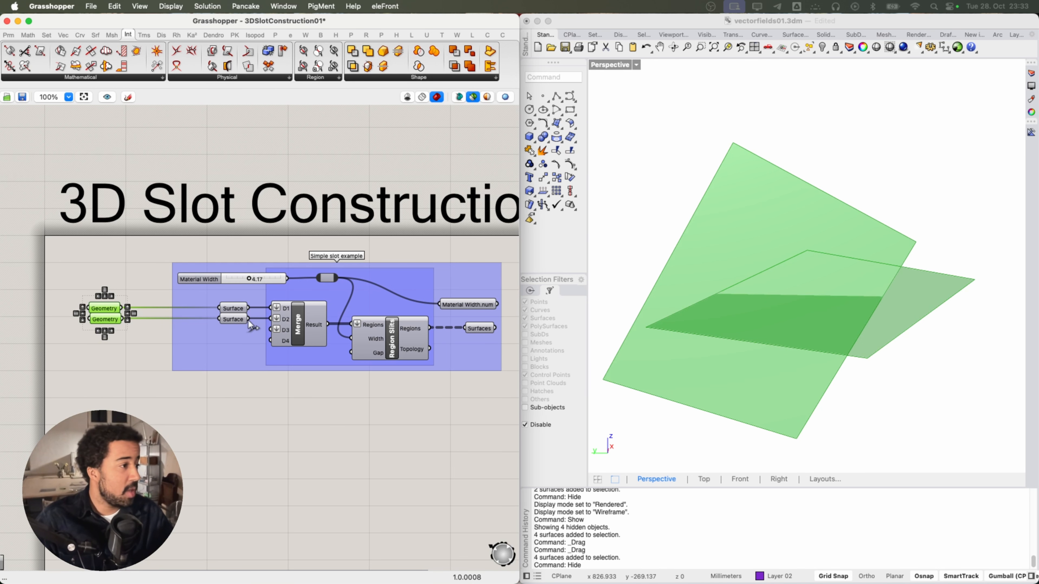
- Inspect the Merge component's combined surfaces and preview the Surface parameter feeding its D1 input
scroll(245, 327, "up", 2)
left_click(330, 324)
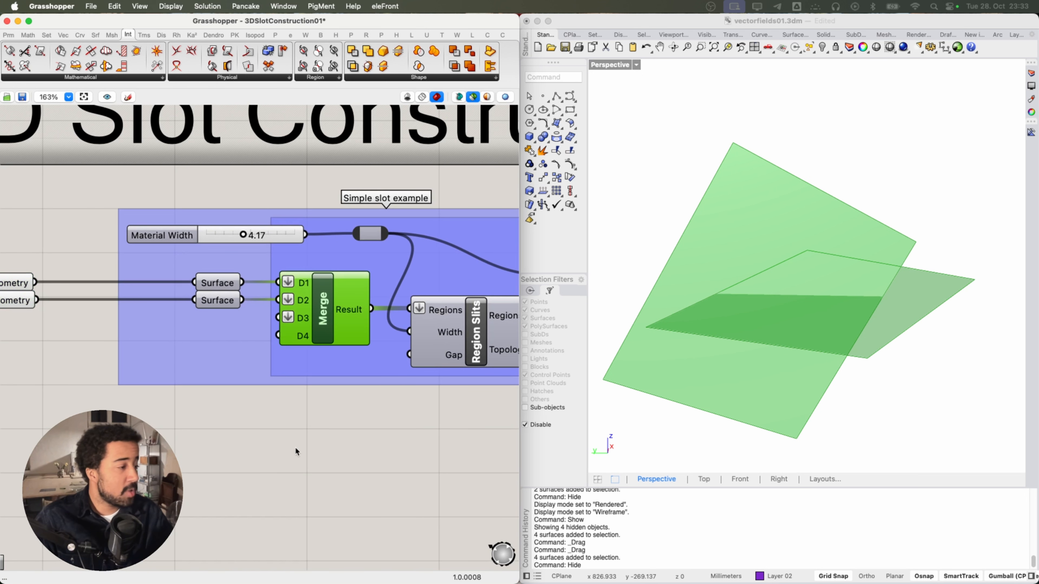
scroll(286, 446, "up", 2)
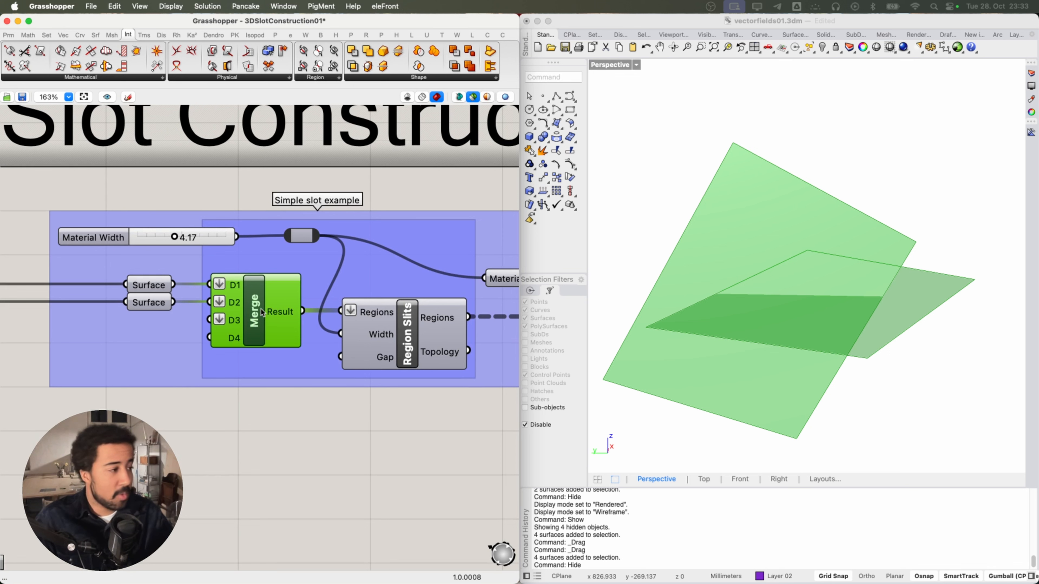
left_click(151, 286)
- Try a duplicate of the second Surface parameter as Merge's D3 input, and delete the duplicate
left_click(149, 303)
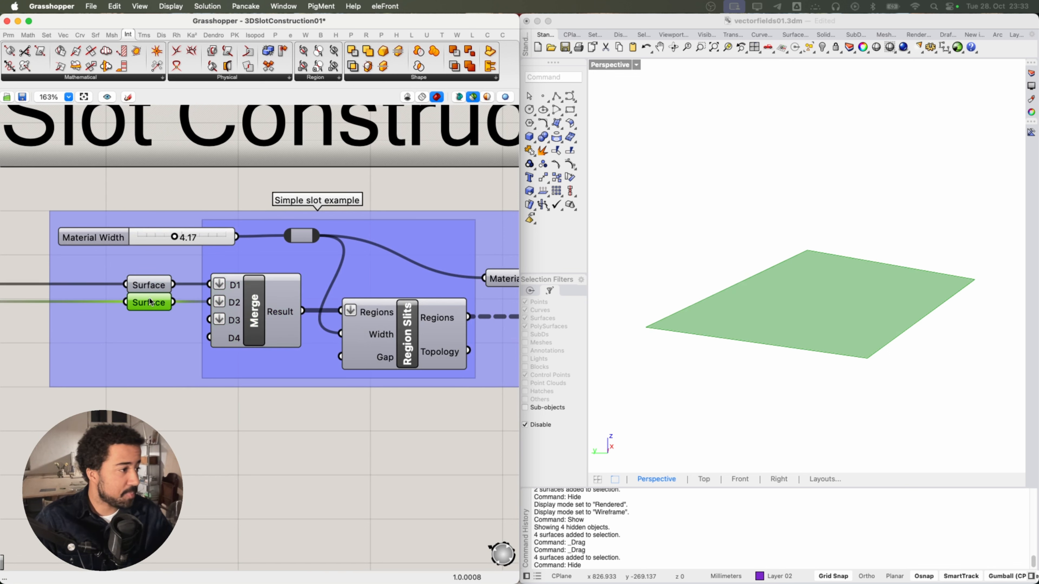
left_click_drag(148, 303, 210, 320, "alt")
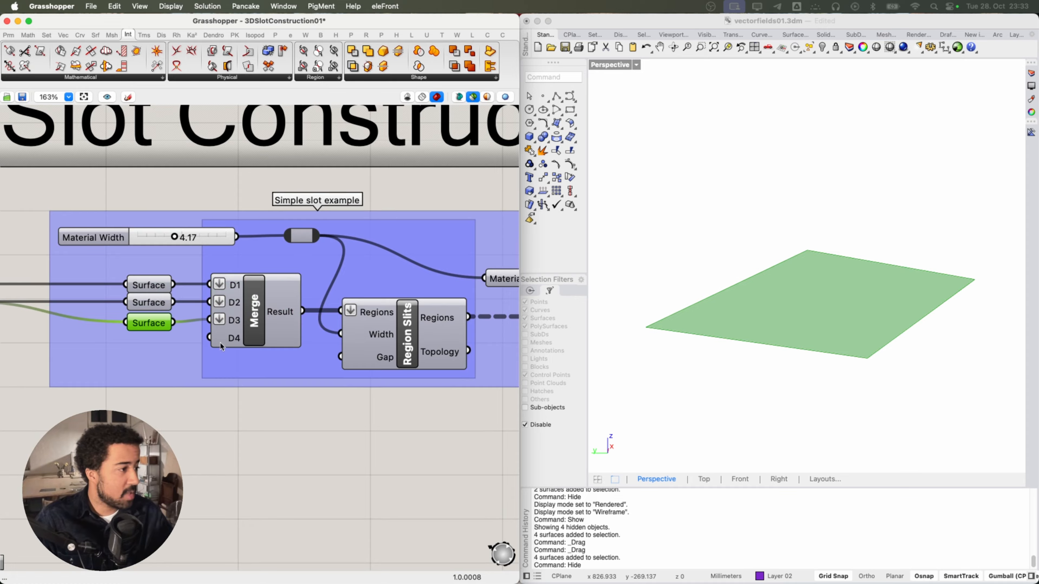
key("Delete")
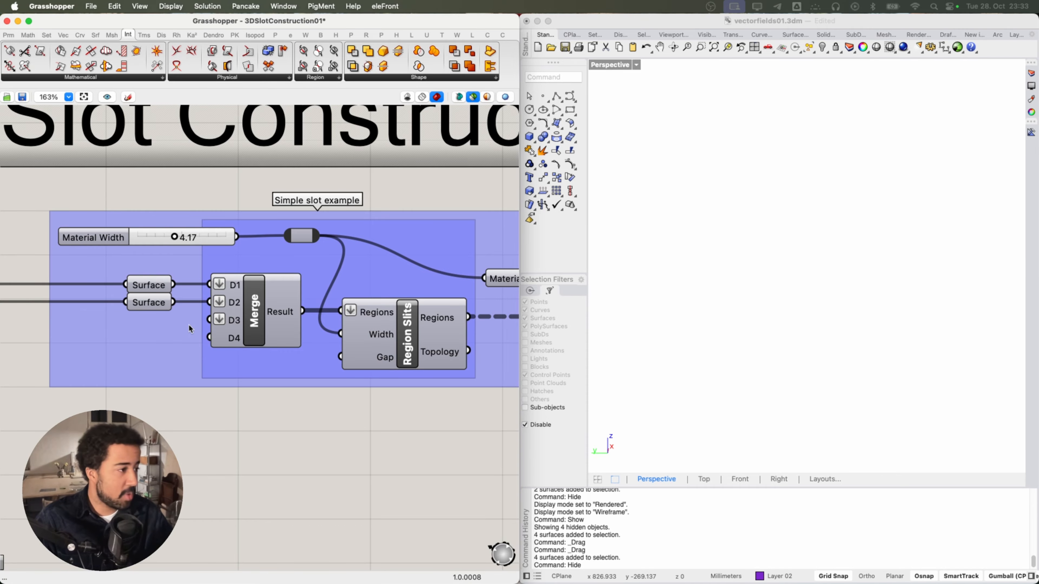
- Preview the Merge result and check the Flatten setting on the Regions input of Region Slits
left_click(245, 324)
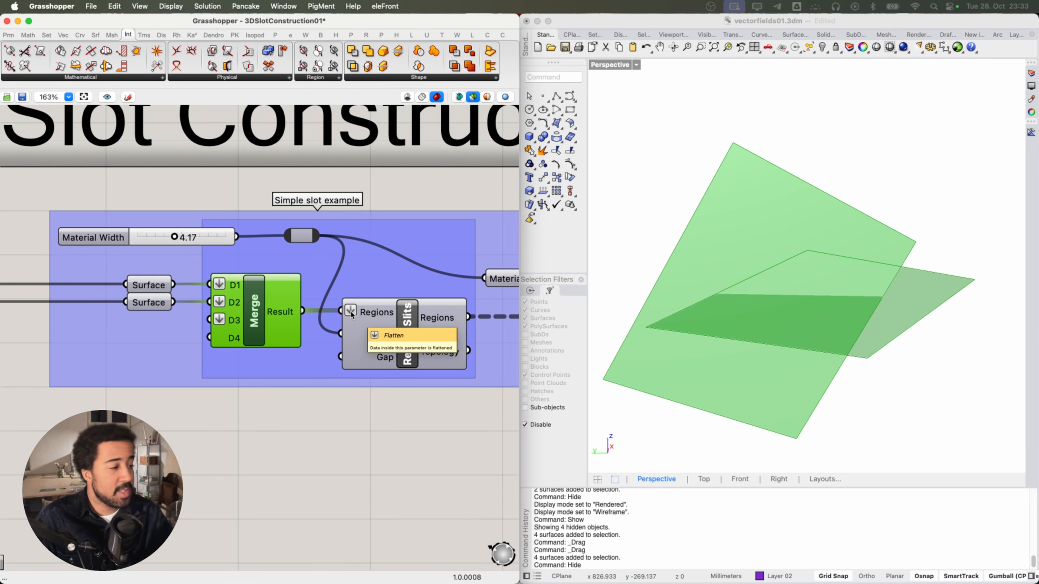
scroll(351, 314, "up", 2)
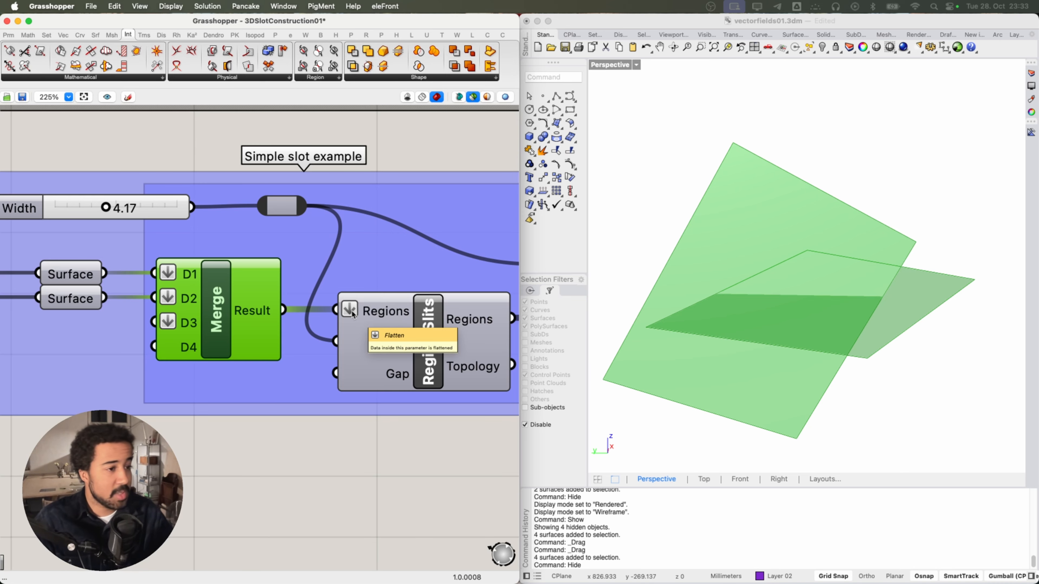
scroll(352, 315, "down", 3)
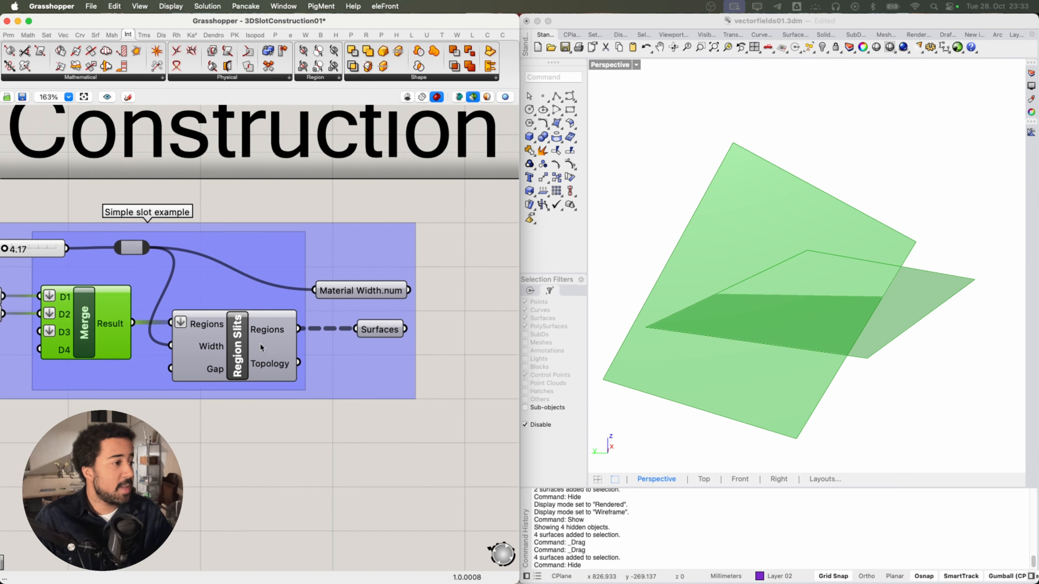
- Preview the Region Slits output and examine up close the slot cut along the surfaces' intersection
left_click(258, 350)
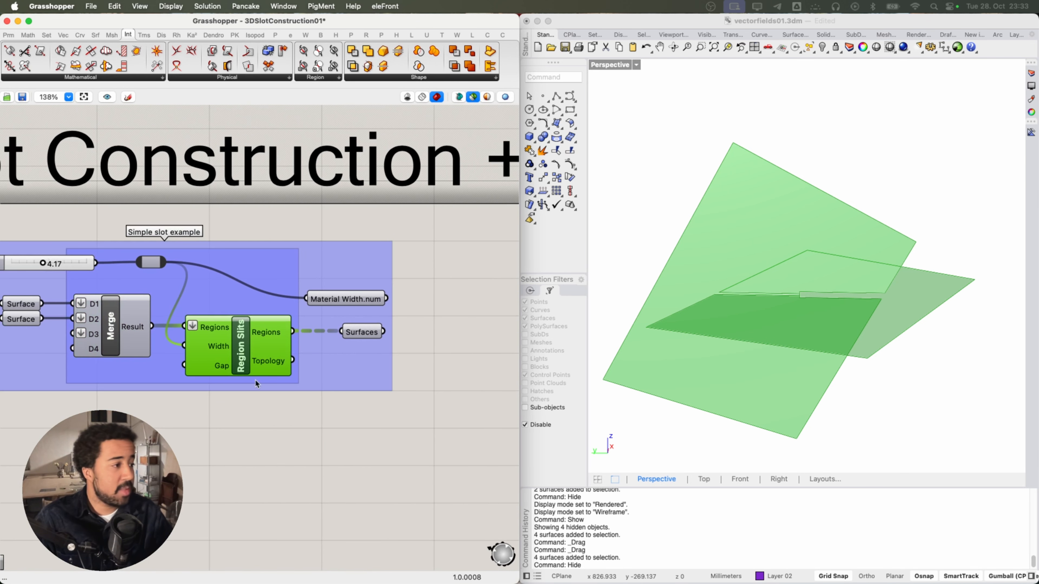
right_click_drag(808, 303, 831, 281)
scroll(832, 281, "up", 5)
mouse_move(760, 313)
right_mouse_down()
mouse_move(762, 329)
mouse_move(781, 324)
mouse_move(772, 324)
right_mouse_up()
right_click(175, 332)
left_click(370, 331)
right_click_drag(206, 410, 294, 410)
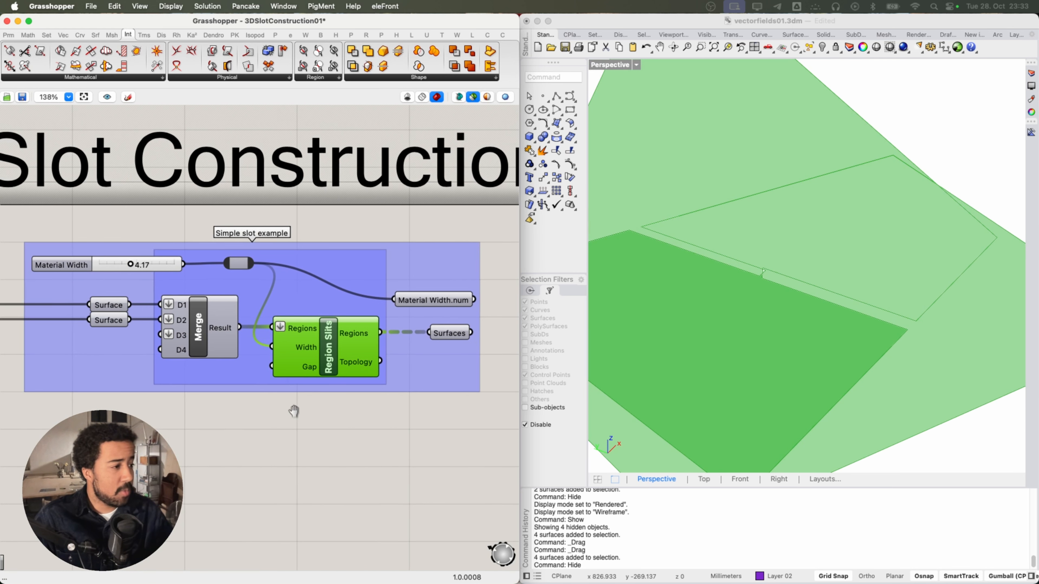
mouse_move(296, 351)
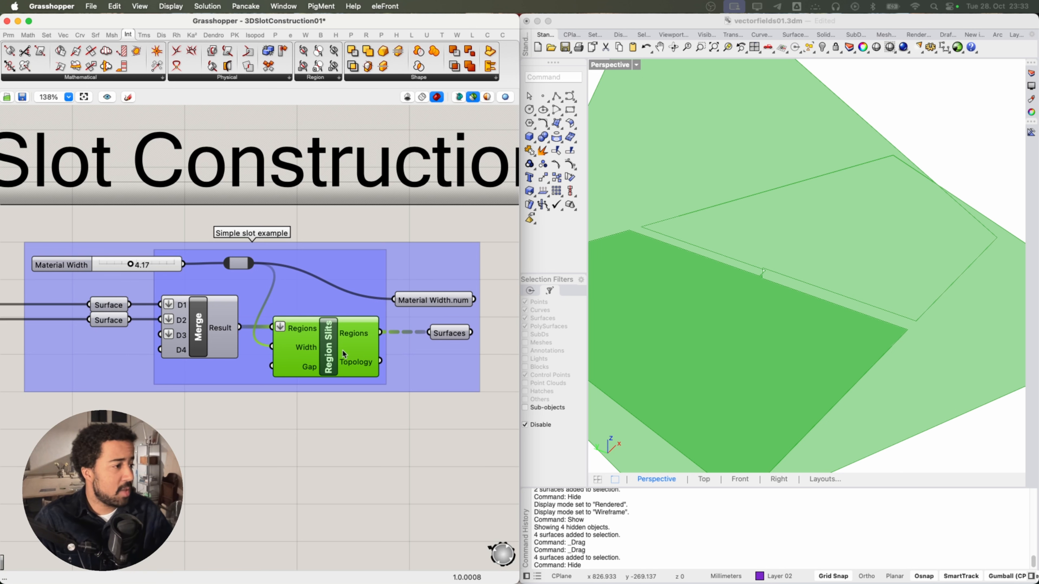
- Set the Material Width slider of the simple slot example to 3.80
left_click(94, 267)
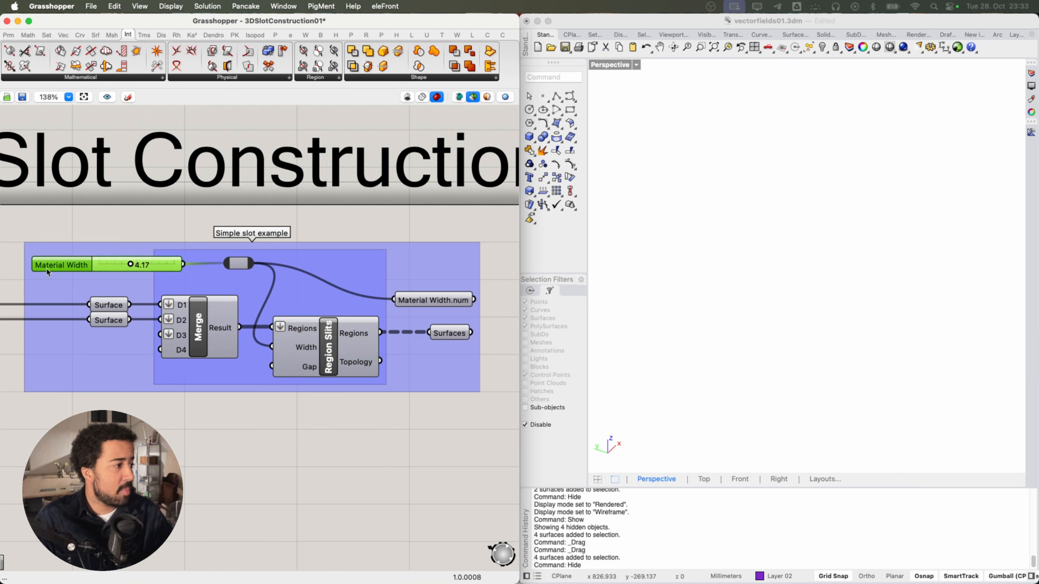
scroll(83, 275, "up", 5)
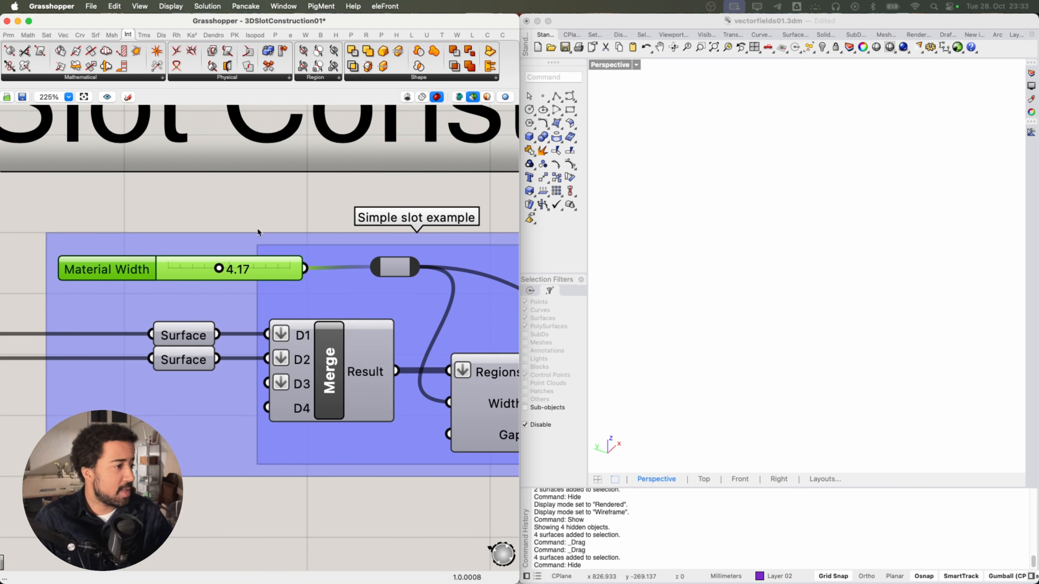
scroll(257, 231, "down", 2)
right_click_drag(353, 205, 191, 203)
scroll(191, 203, "down", 2)
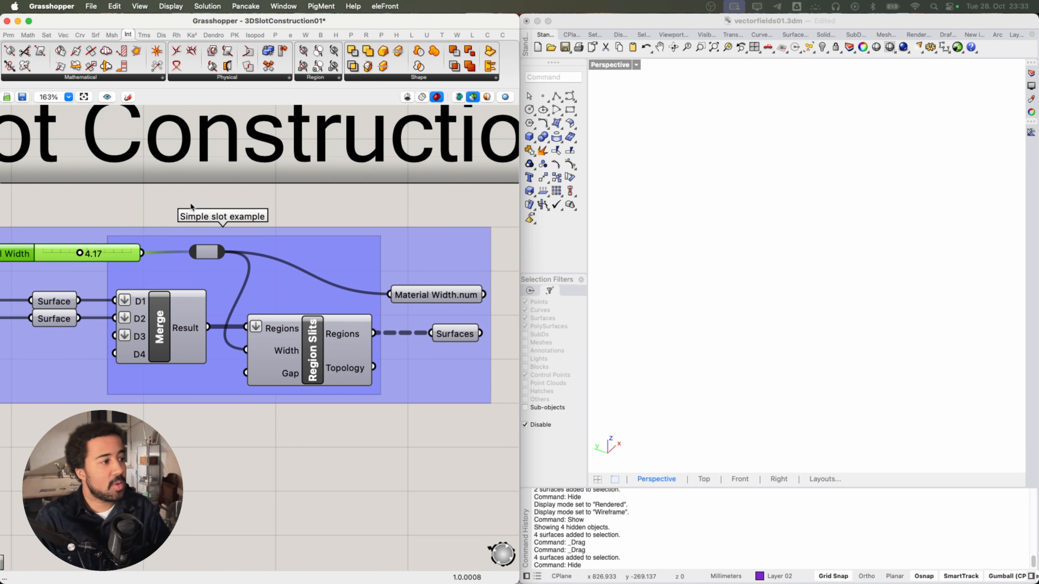
right_click_drag(76, 216, 116, 207)
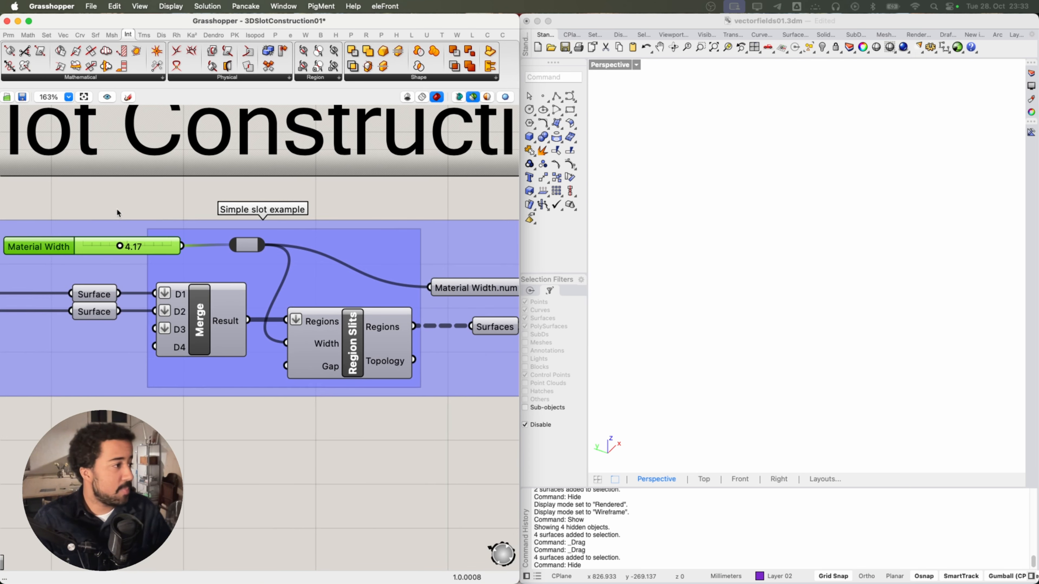
left_click_drag(119, 245, 116, 245)
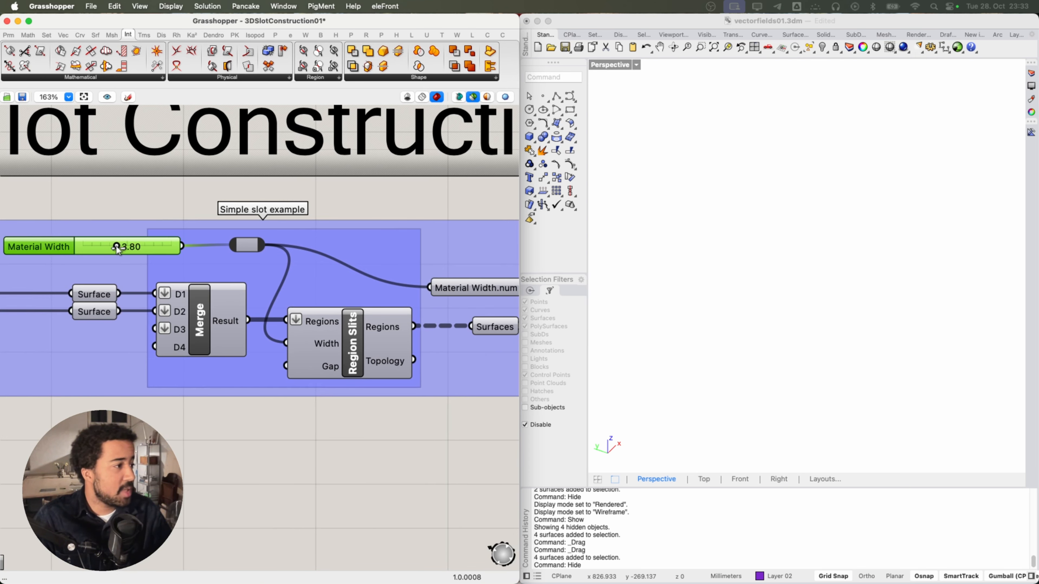
left_click(176, 199)
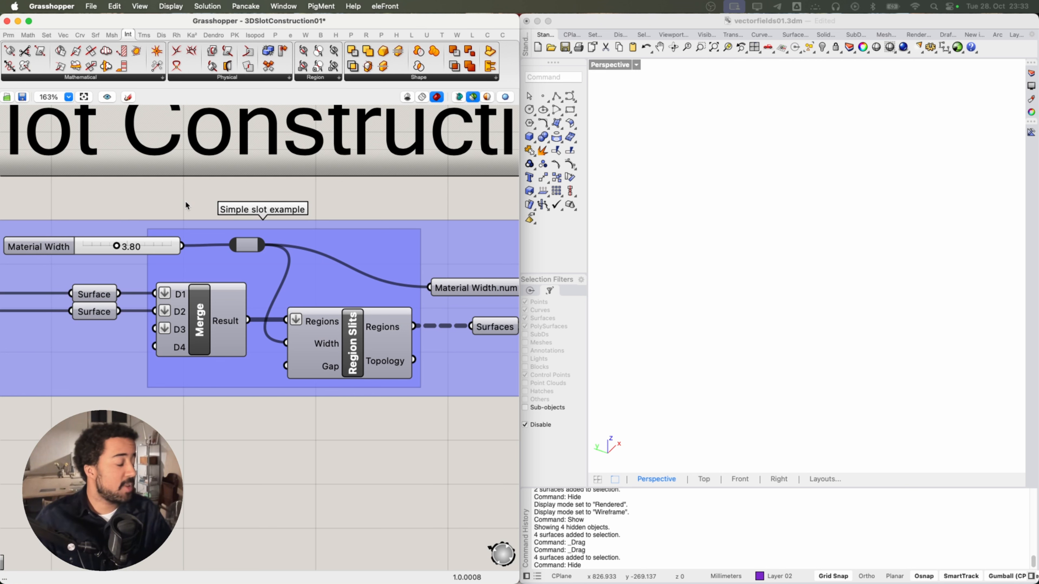
scroll(282, 190, "right", 2)
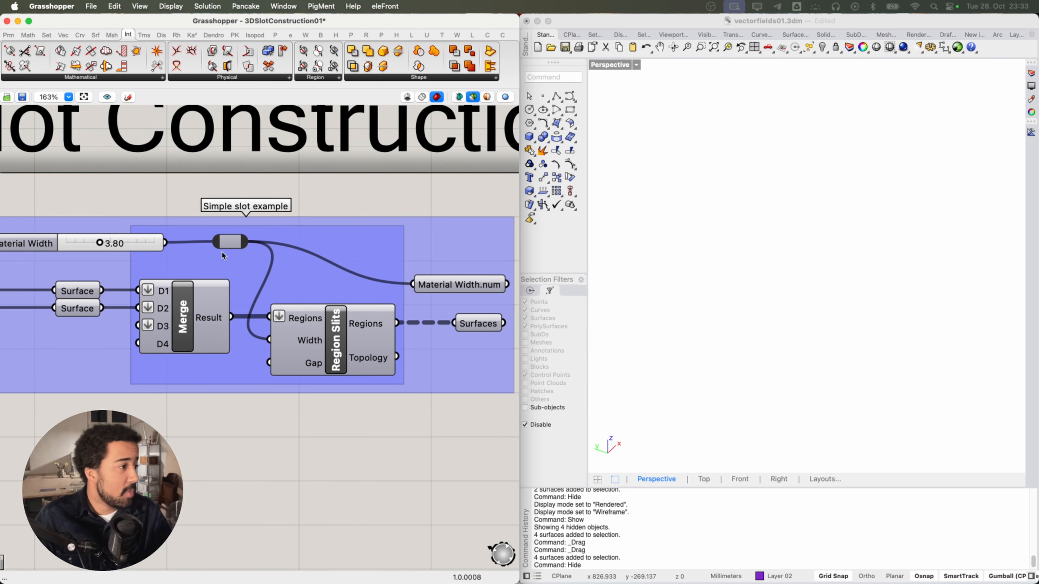
- Preview the Region Slits result again and view the slotted, intersecting surfaces from different angles
mouse_move(222, 246)
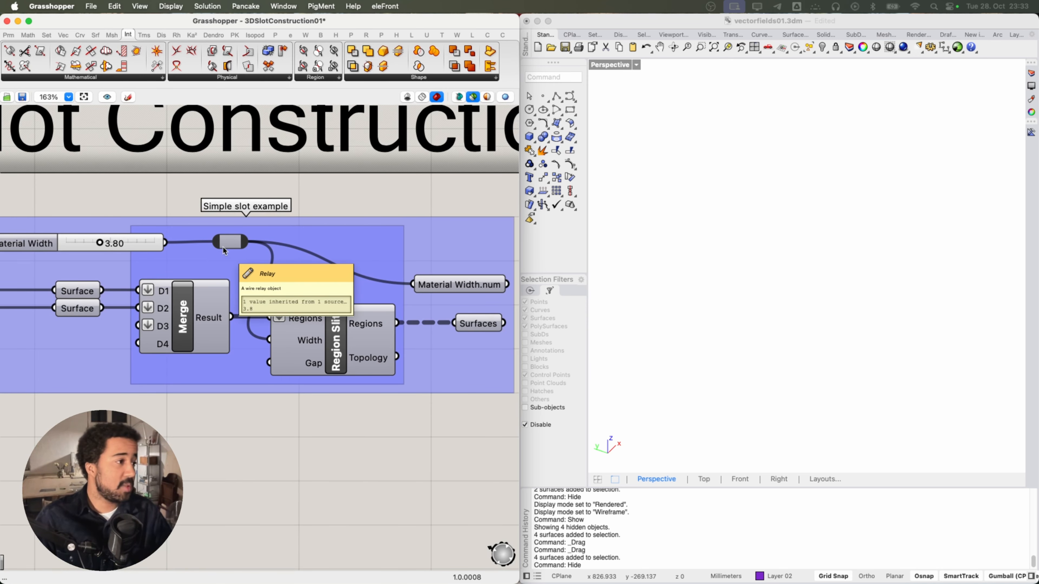
right_click(340, 386)
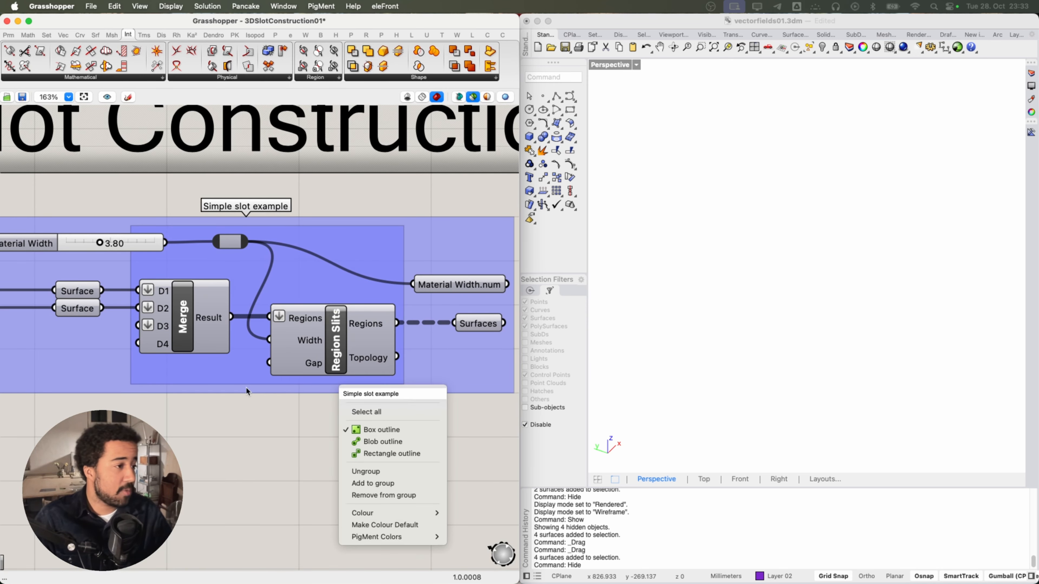
left_click(275, 411)
left_click(334, 354)
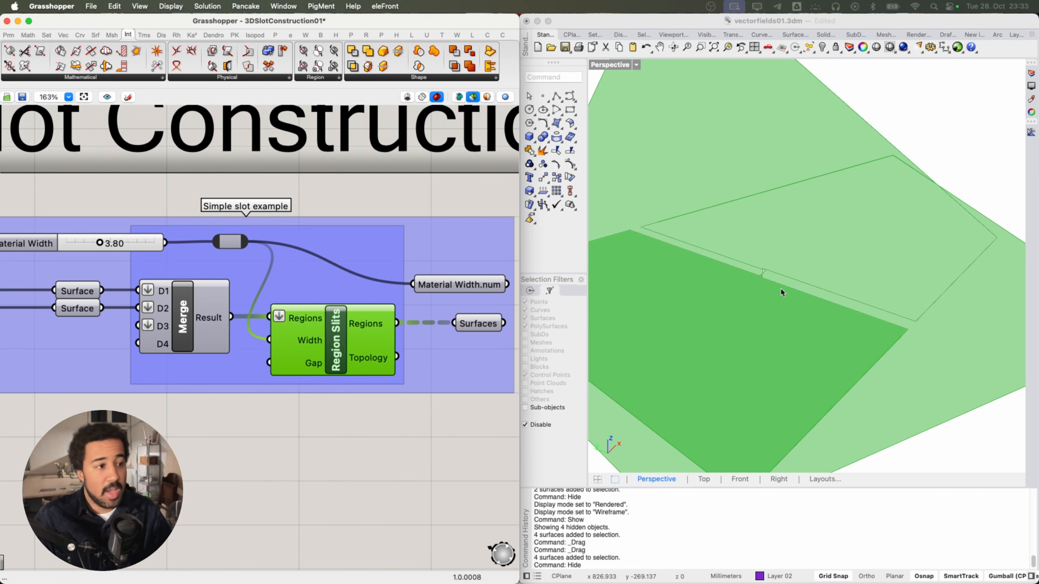
mouse_move(791, 292)
right_mouse_down()
mouse_move(793, 281)
mouse_move(687, 266)
mouse_move(850, 308)
mouse_move(795, 318)
mouse_move(908, 293)
mouse_move(921, 244)
mouse_move(804, 348)
mouse_move(838, 270)
mouse_move(789, 293)
right_mouse_up()
right_click_drag(788, 294, 789, 311)
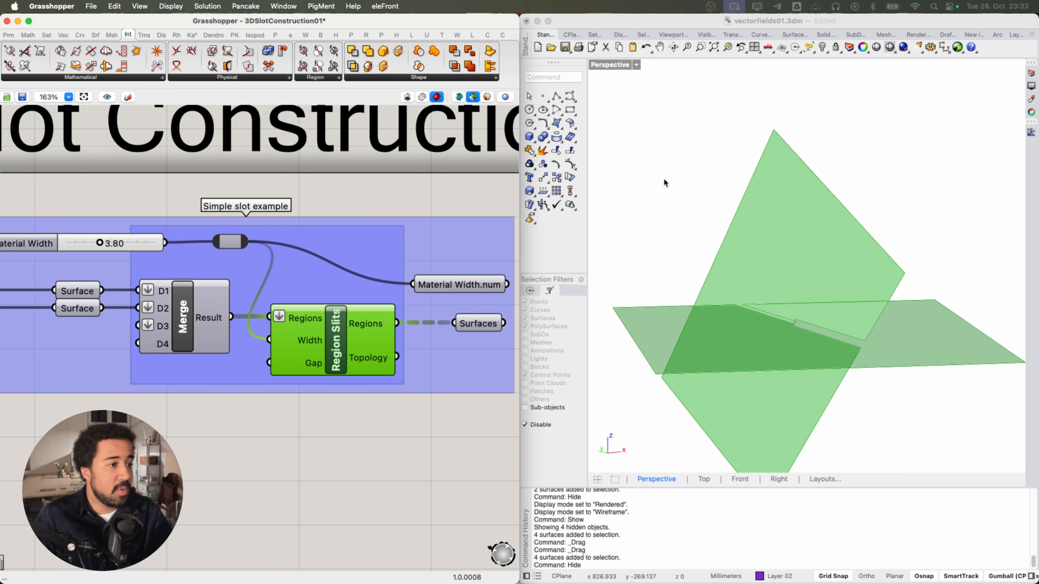
right_click_drag(738, 350, 695, 350)
- Examine the rest of the definition, from the simple slot example through to the Nesting (OpenNest2) group
scroll(277, 432, "down", 3)
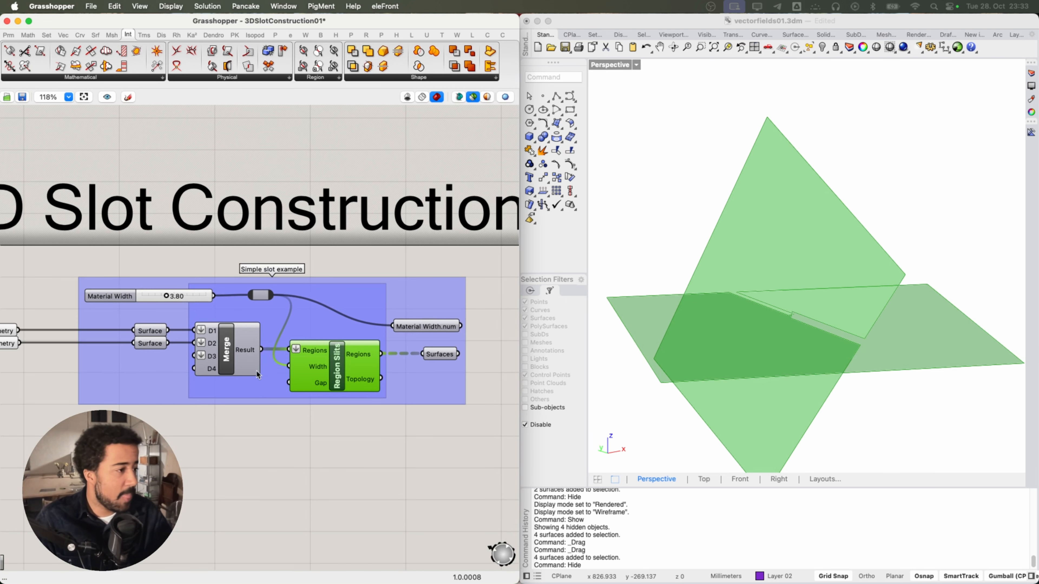
scroll(258, 393, "down", 10)
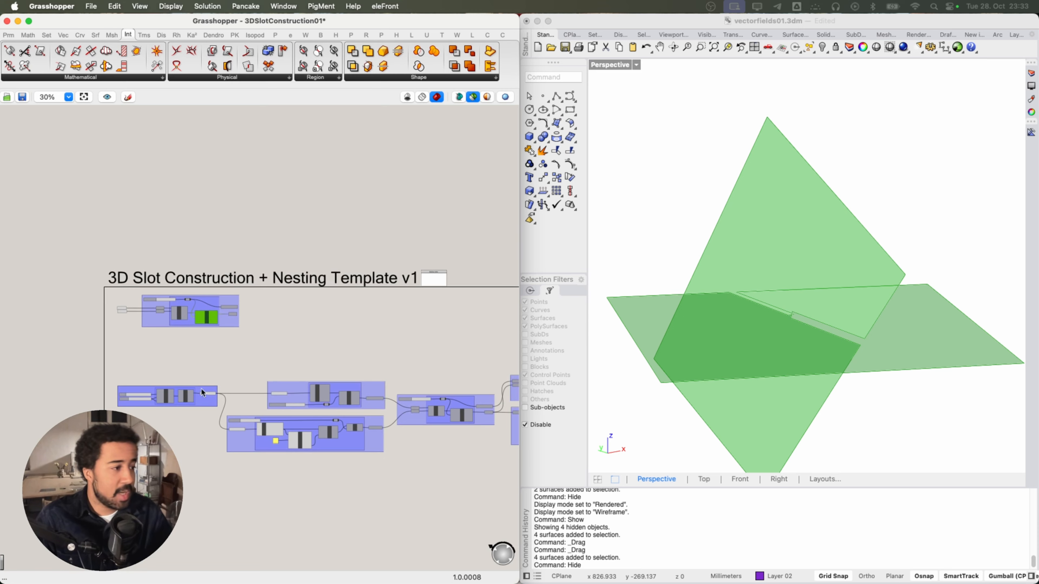
scroll(175, 402, "up", 1)
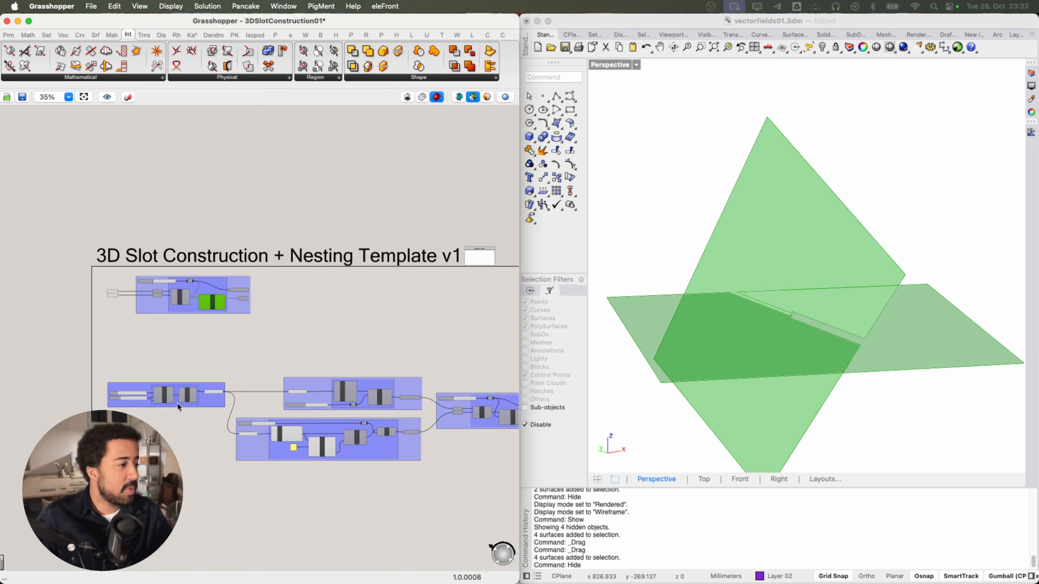
scroll(362, 334, "right", 3)
scroll(362, 332, "right", 10)
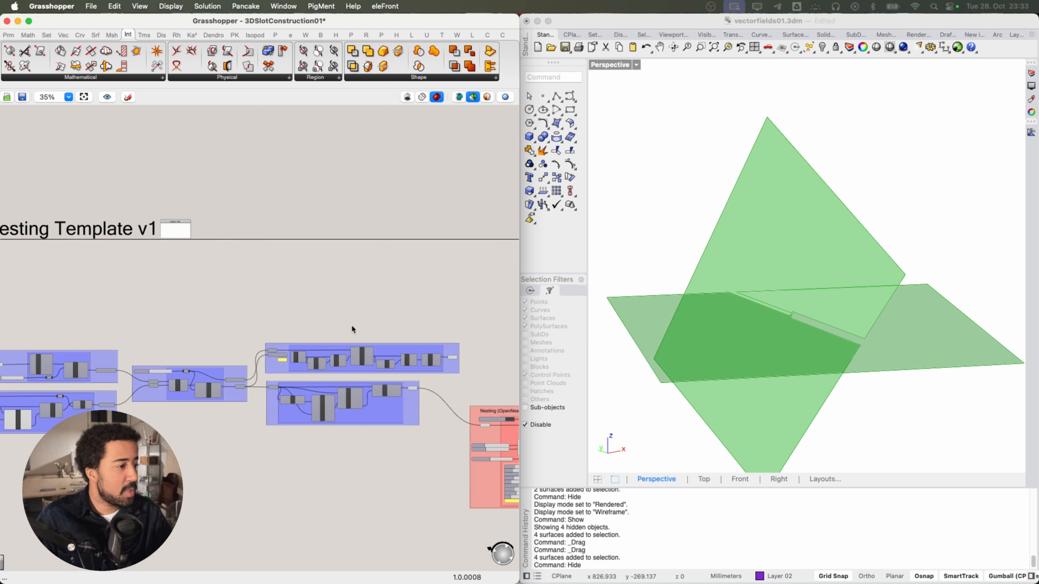
scroll(252, 358, "up", 5)
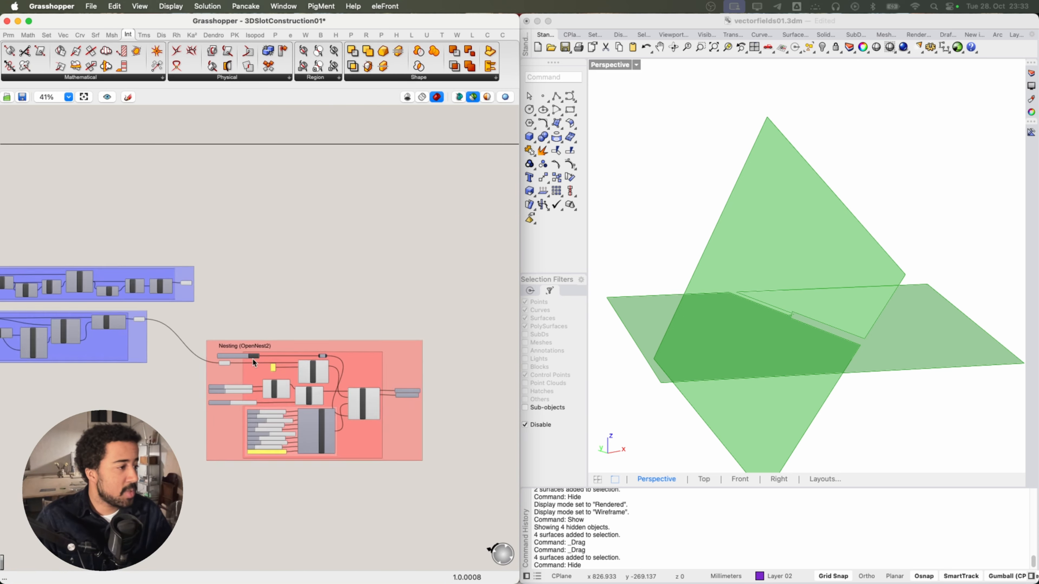
scroll(246, 294, "right", 3)
scroll(245, 294, "down", 2)
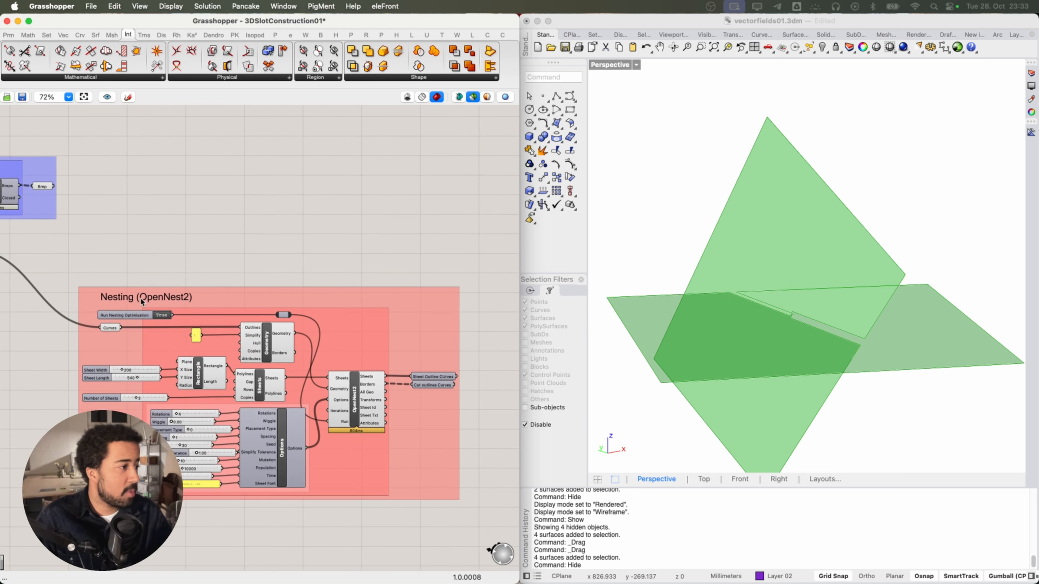
scroll(207, 285, "down", 3)
scroll(359, 353, "up", 2)
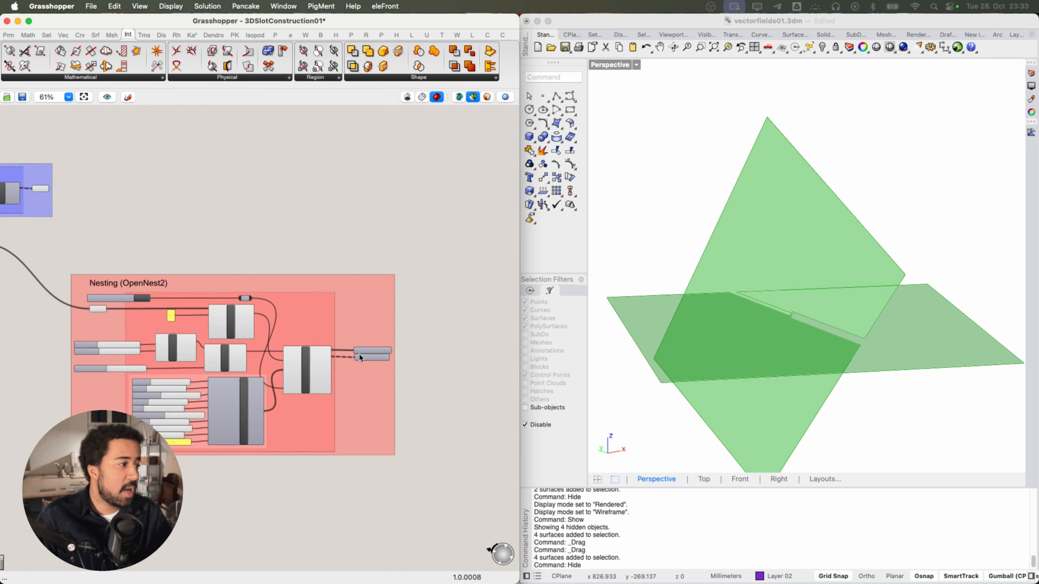
scroll(359, 358, "up", 3)
- Preview the Sheet Outline Curves and the Cut outlines Curves of the OpenNest2 group and view the nested layout from above
mouse_move(360, 358)
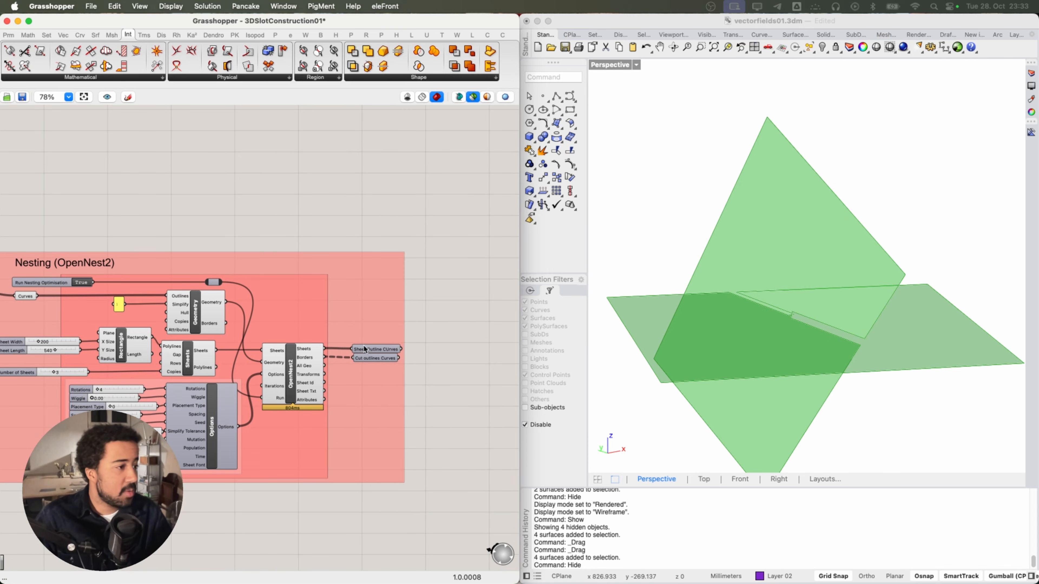
left_click(366, 350)
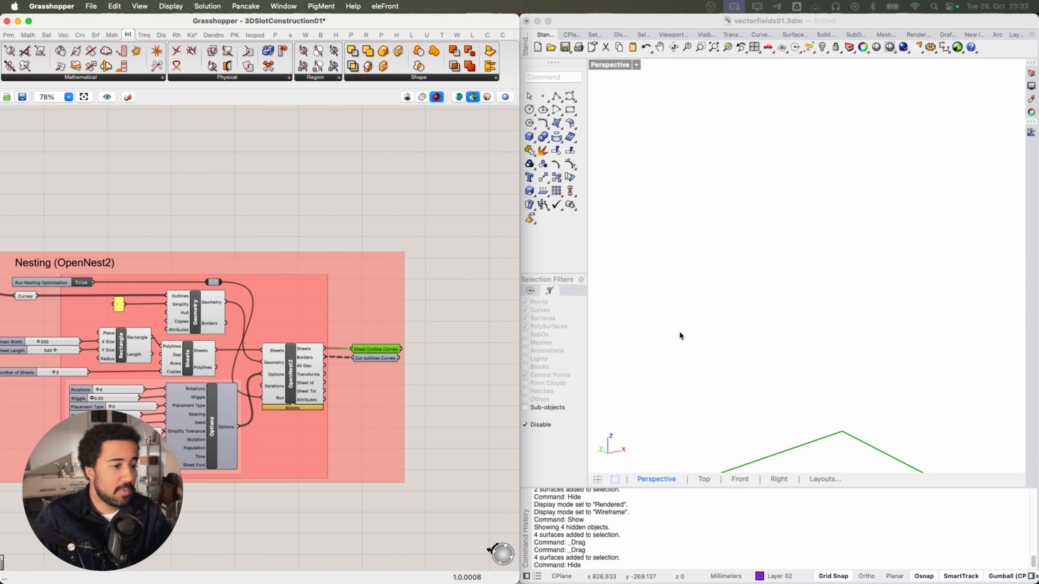
scroll(722, 320, "down", 6)
right_click_drag(766, 334, 731, 377)
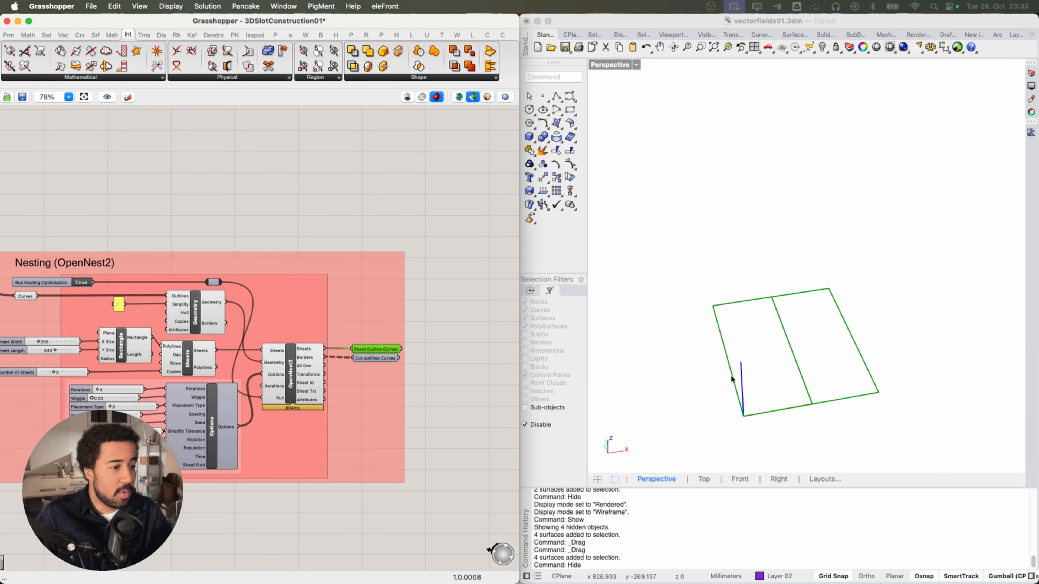
left_click(370, 360)
right_click_drag(805, 345, 789, 381)
right_click_drag(790, 322, 793, 359, "shift")
scroll(788, 362, "up", 5)
right_click_drag(809, 332, 785, 354)
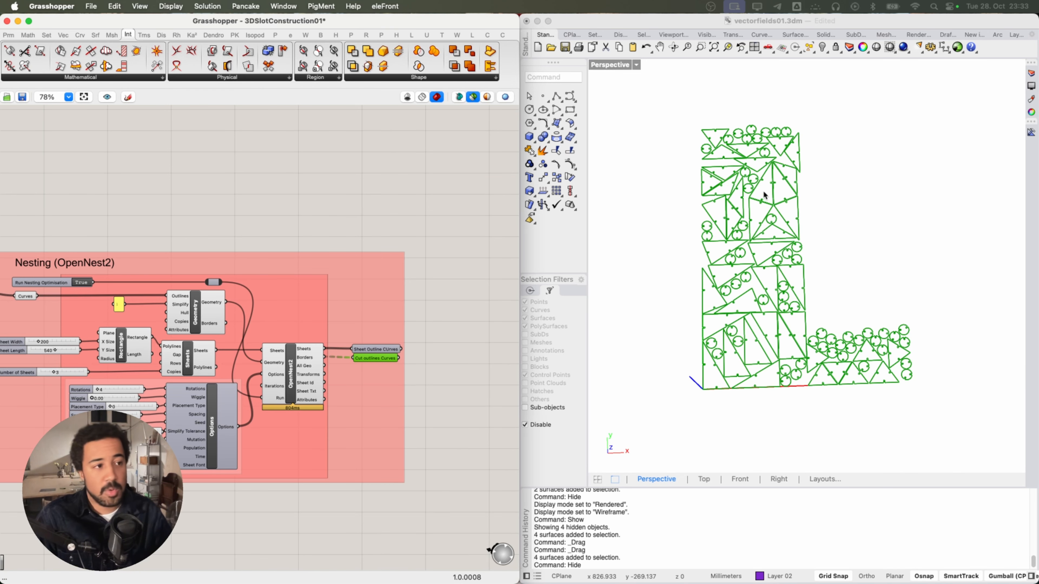
- Return to the create Mesh Sphere group and preview the Mesh Sphere component's output
scroll(230, 253, "down", 5)
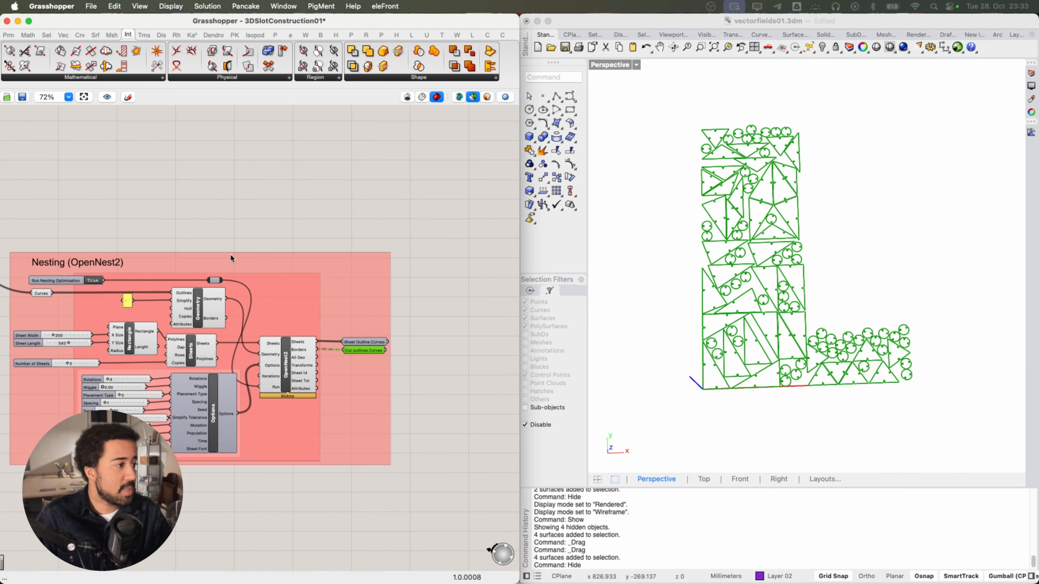
right_click_drag(142, 228, 448, 229)
right_click_drag(164, 302, 393, 346)
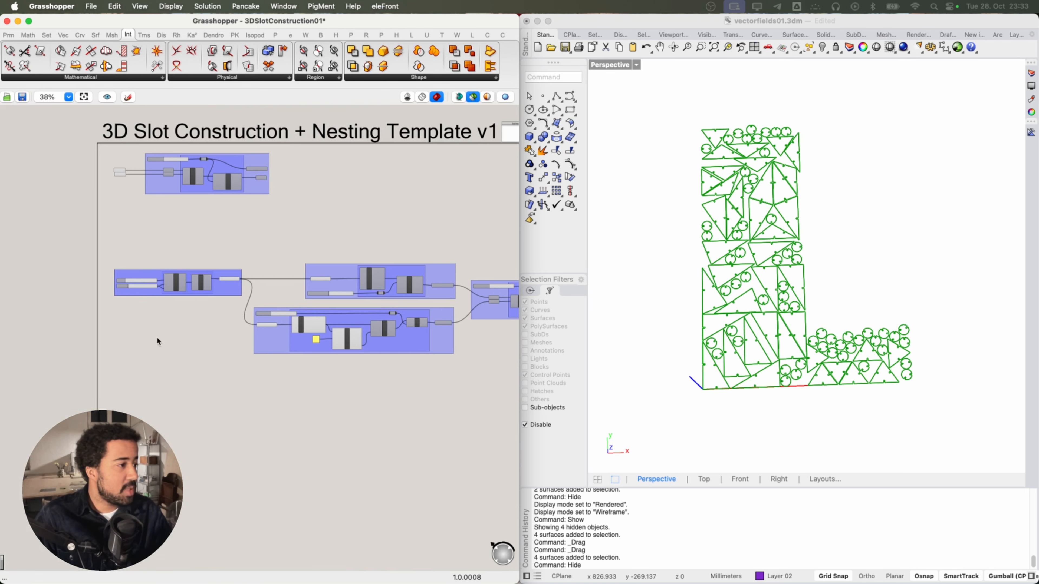
scroll(162, 301, "up", 5)
scroll(167, 299, "up", 1)
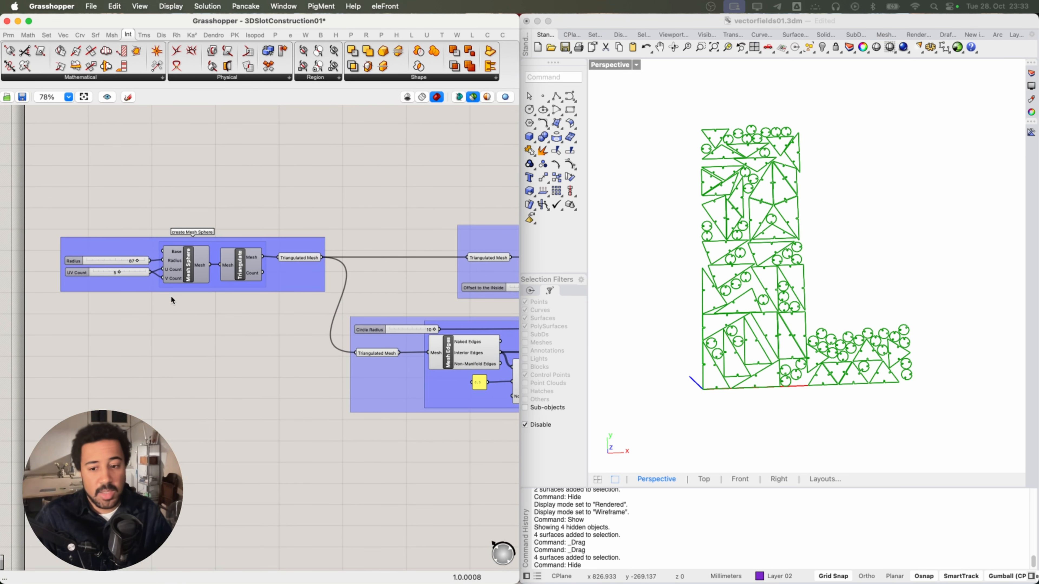
right_click_drag(189, 298, 243, 348)
scroll(239, 309, "up", 2)
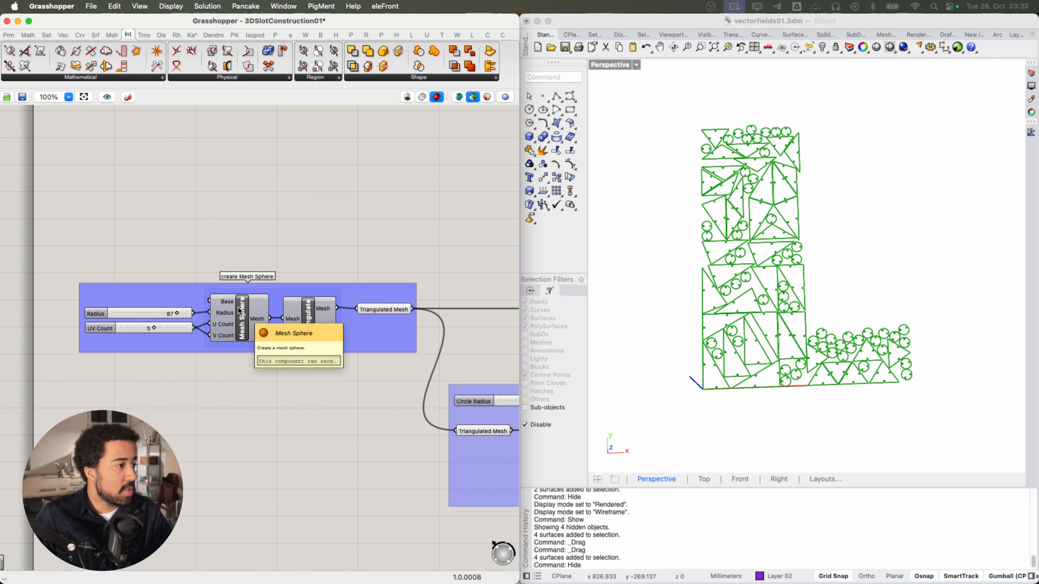
left_click(242, 322)
right_click_drag(703, 368, 724, 285)
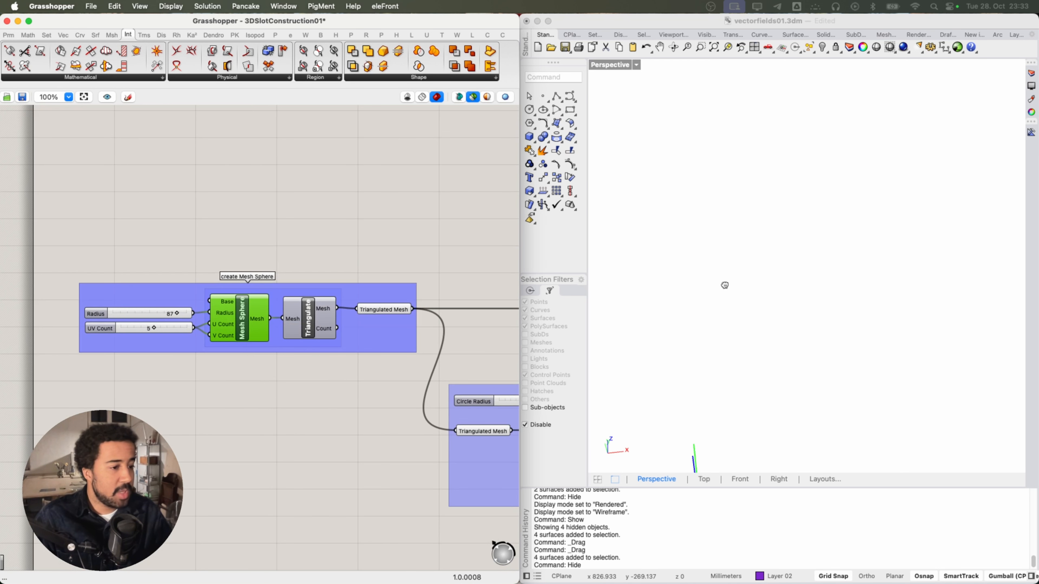
right_click_drag(679, 460, 806, 301, "shift")
- Set the UV Count slider of the mesh sphere to 3
right_click_drag(371, 376, 281, 372)
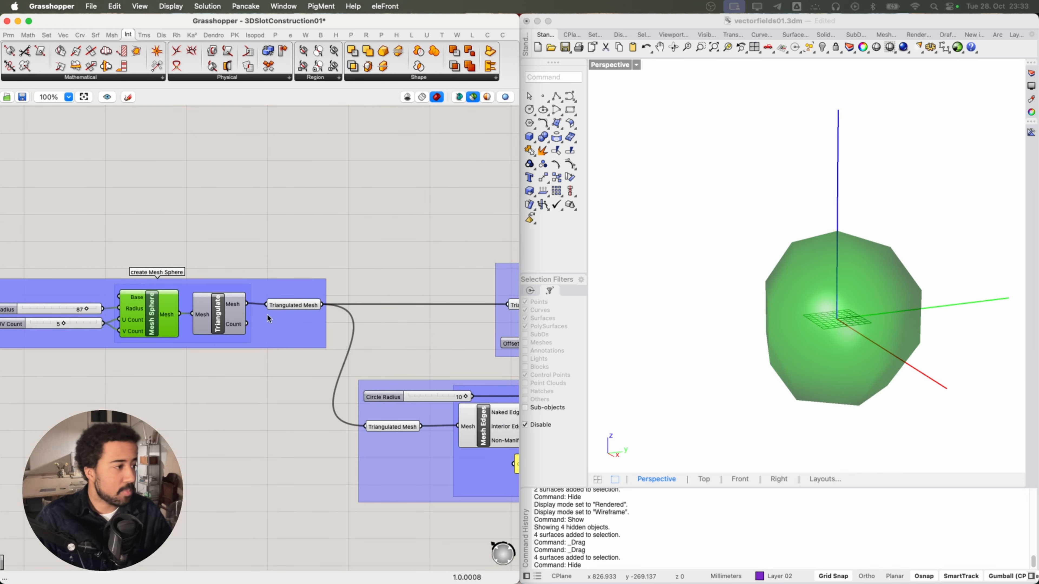
right_click_drag(95, 373, 183, 345)
scroll(183, 344, "up", 4)
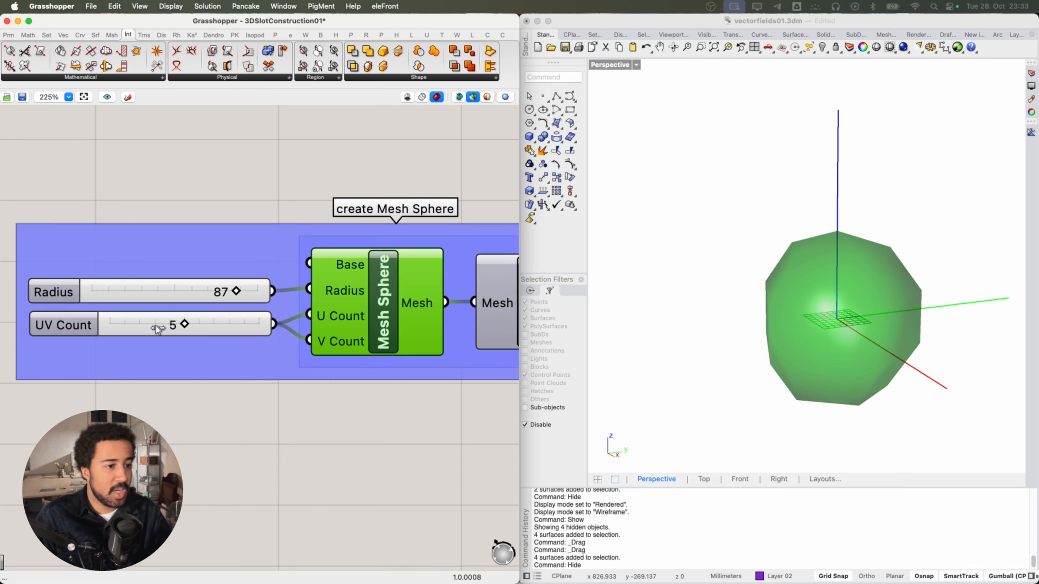
left_click_drag(158, 328, 153, 325)
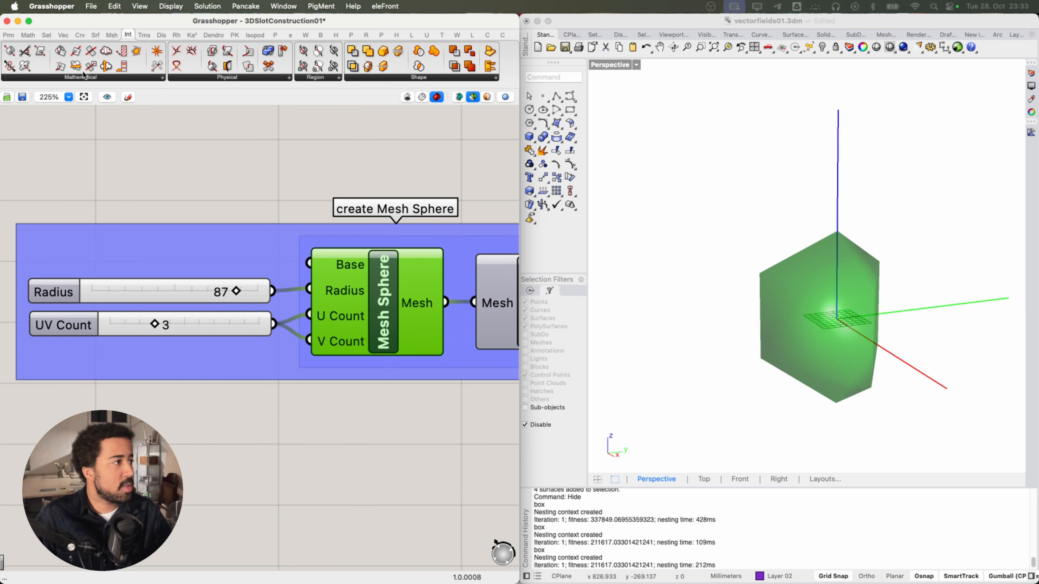
- Turn on mesh edges in the preview and set the mesh sphere's UV Count slider to 5
left_click(171, 6)
left_click(253, 177)
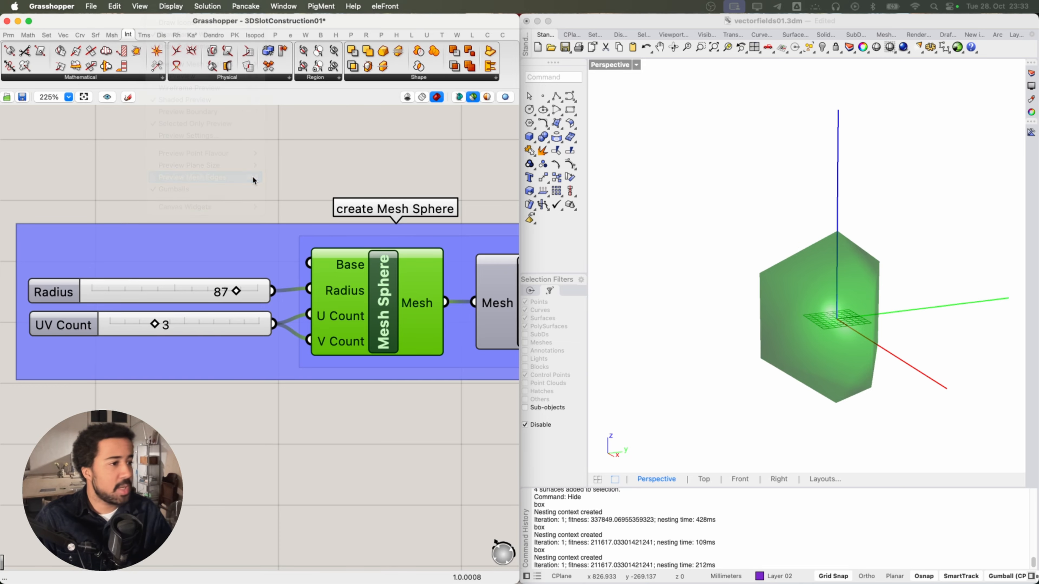
right_click_drag(837, 289, 814, 307)
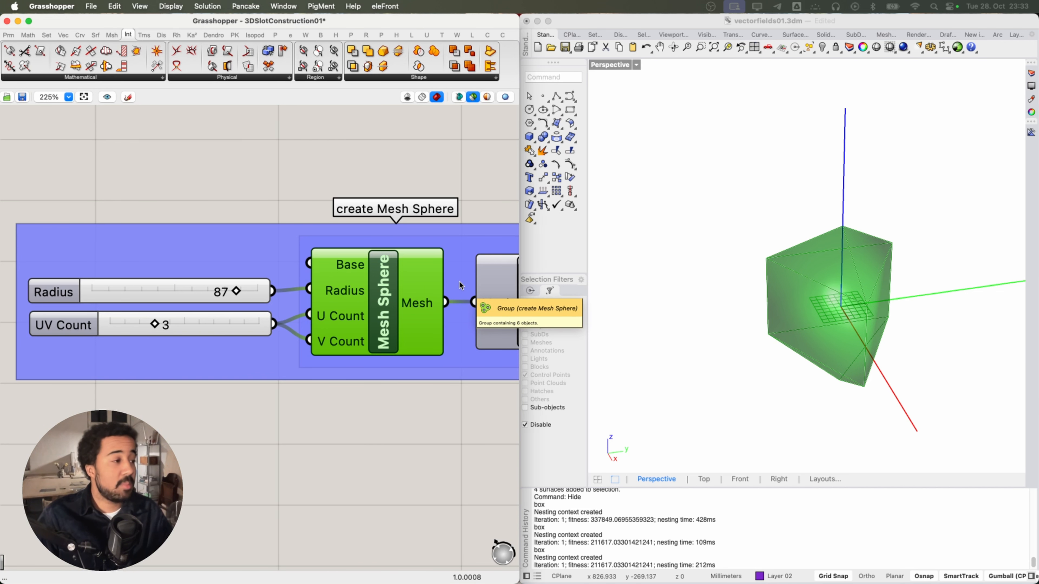
right_click_drag(421, 183, 401, 178)
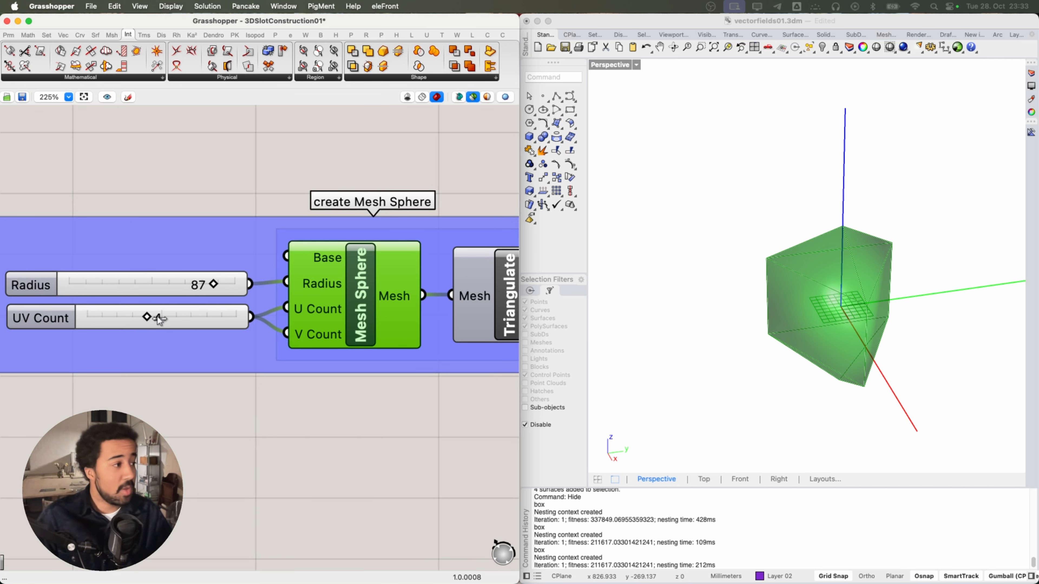
left_click_drag(159, 319, 160, 319)
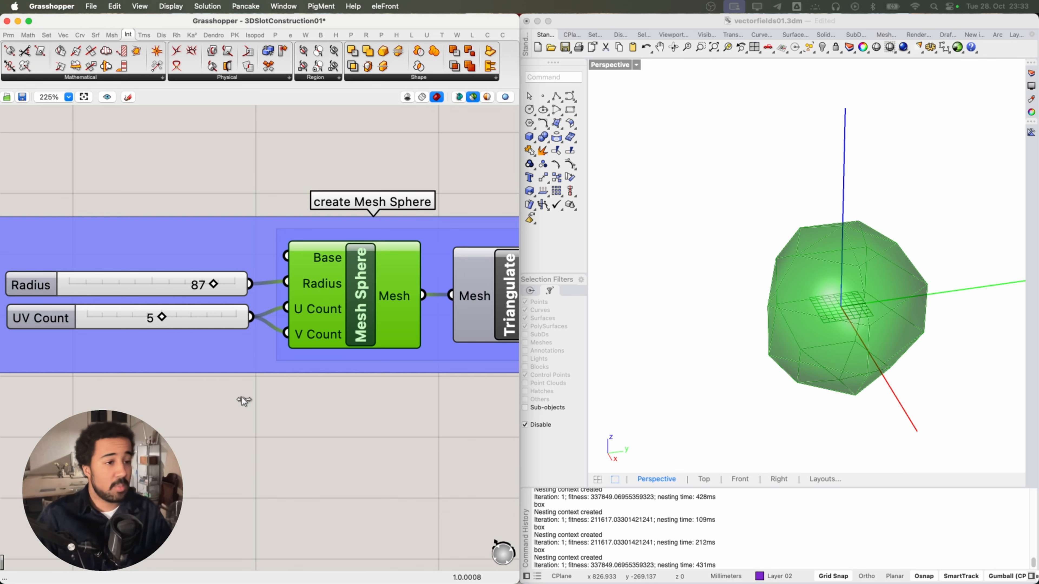
- Preview the Triangulate component's output and examine the triangular faces of the mesh sphere
scroll(241, 397, "down", 3)
right_click_drag(365, 411, 266, 413)
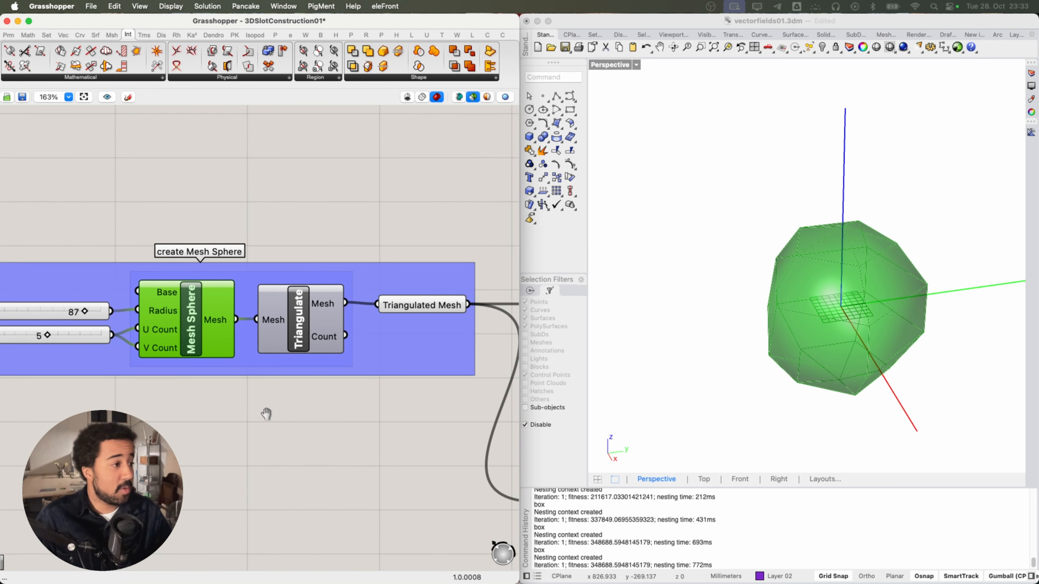
left_click(293, 321)
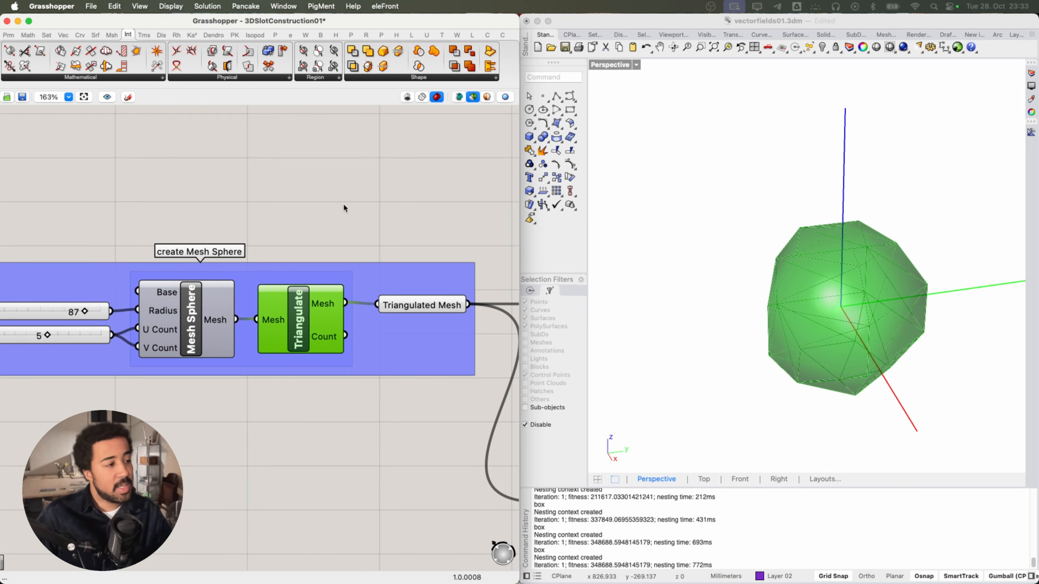
right_click_drag(344, 227, 321, 197)
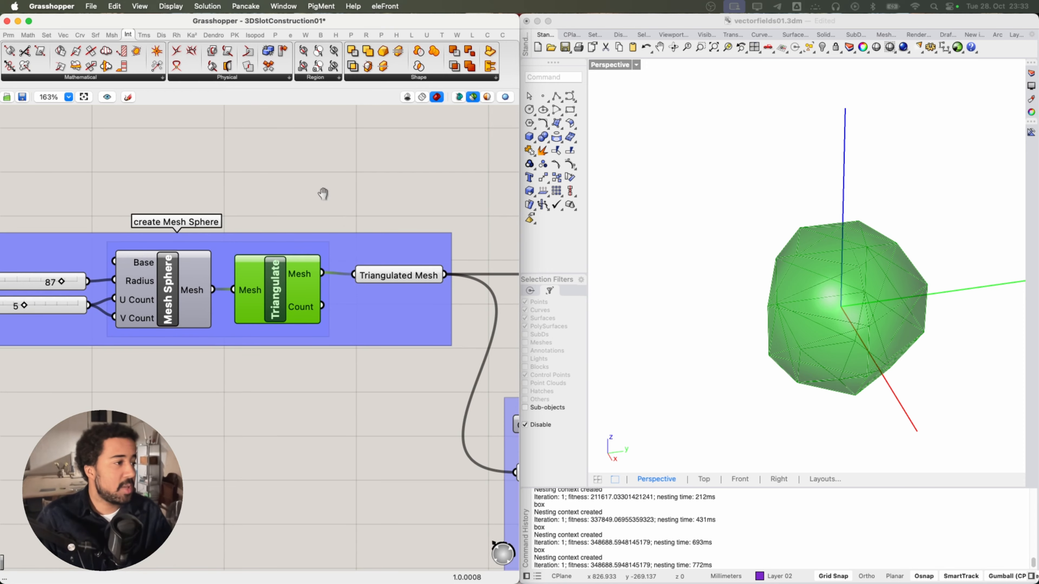
left_click(382, 271)
left_click(275, 277)
scroll(270, 274, "up", 3)
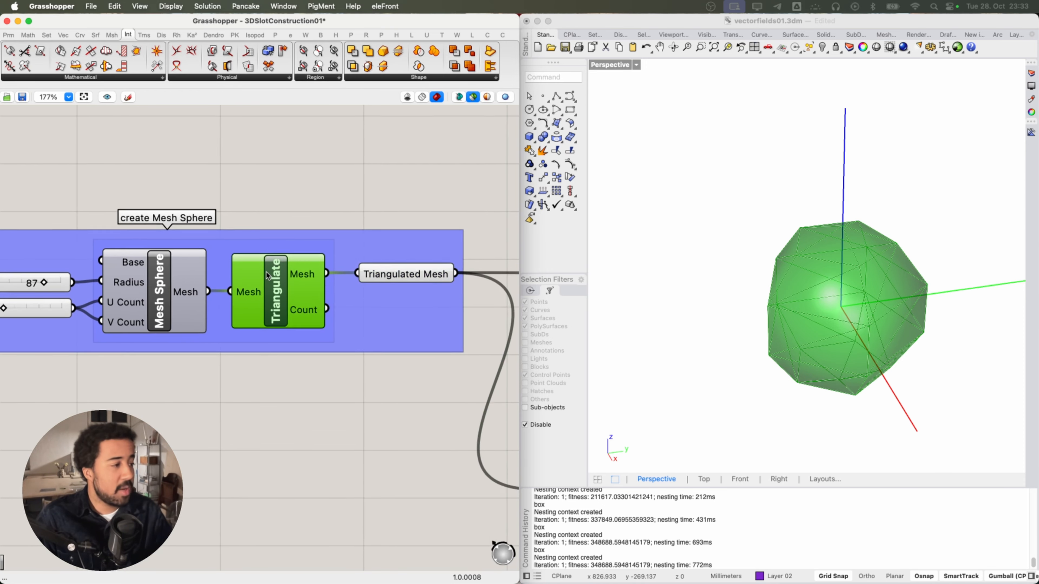
scroll(823, 282, "up", 3)
right_click_drag(811, 281, 731, 249)
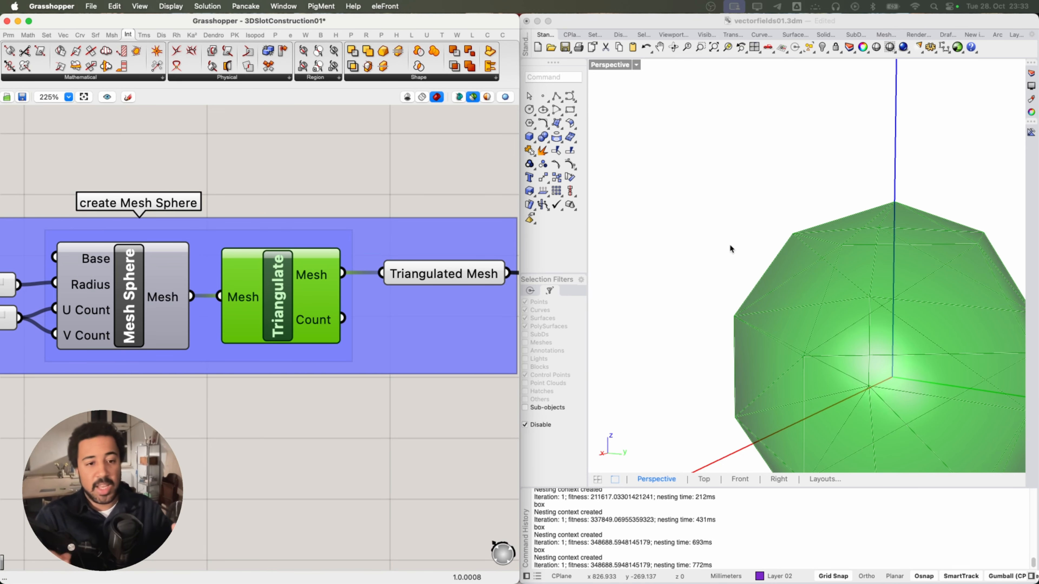
scroll(311, 197, "right", 5)
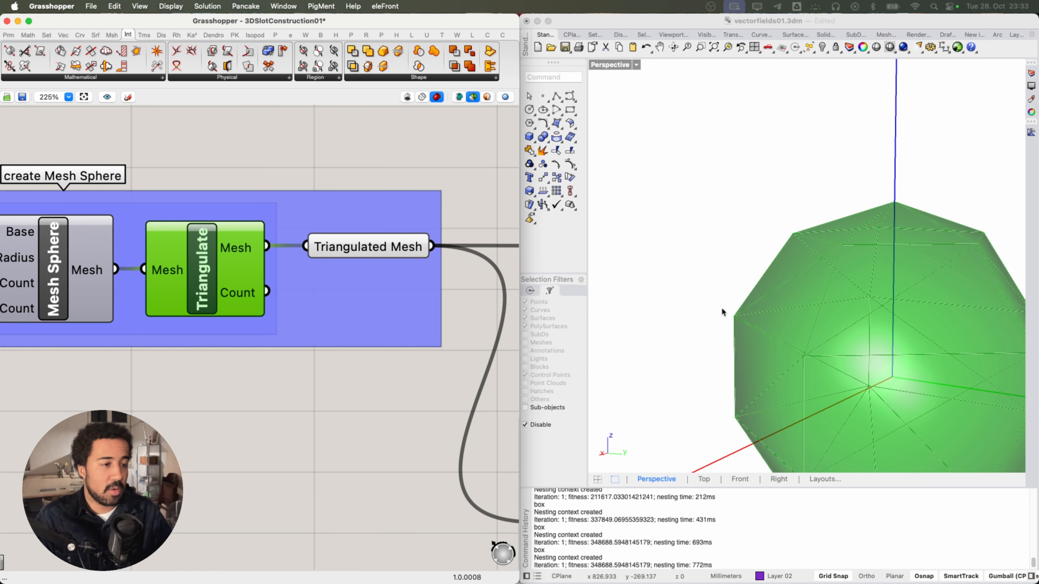
right_click_drag(722, 308, 728, 298)
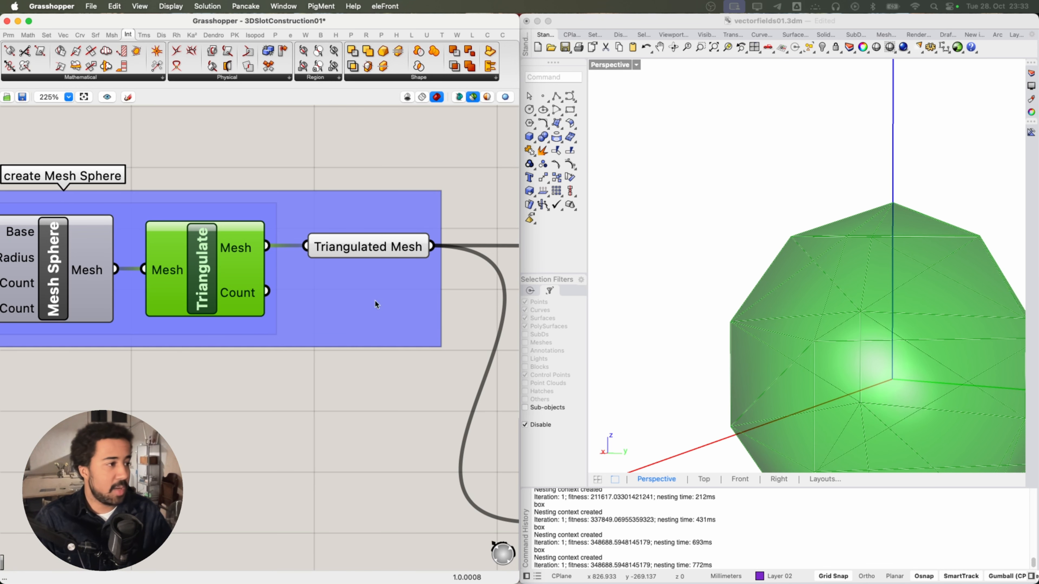
- Select the Triangulated Mesh parameter and trace its wires to the inward offset and Mesh Edges groups
left_click(370, 248)
scroll(368, 248, "down", 3)
right_click_drag(438, 305, 274, 307)
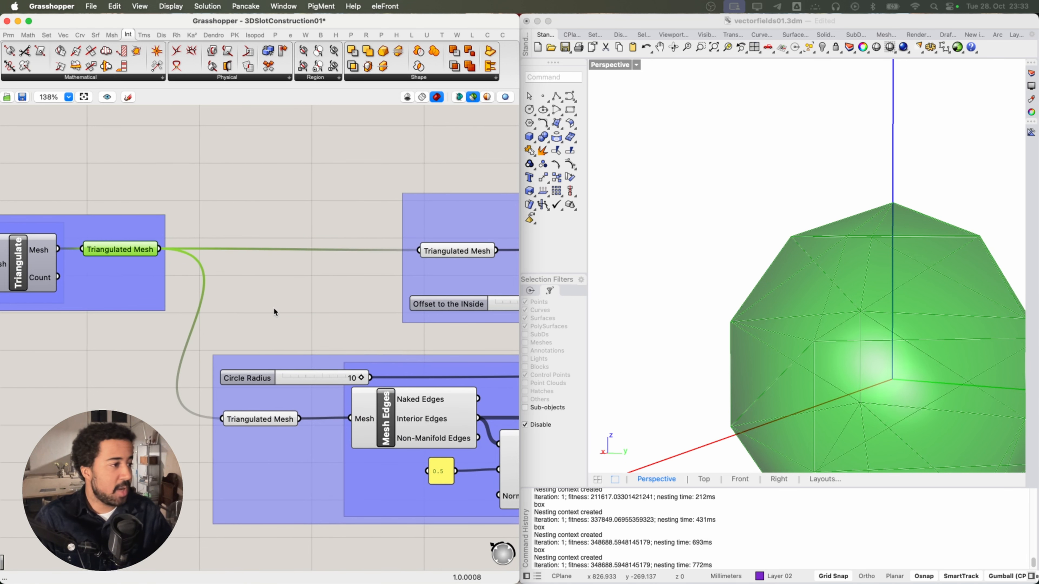
- Preview the Face Boundaries output in the Get Mesh Faces as Surfaces group to view the triangular outlines
scroll(274, 307, "down", 2)
right_click_drag(360, 315, 216, 283)
right_click_drag(313, 290, 218, 282)
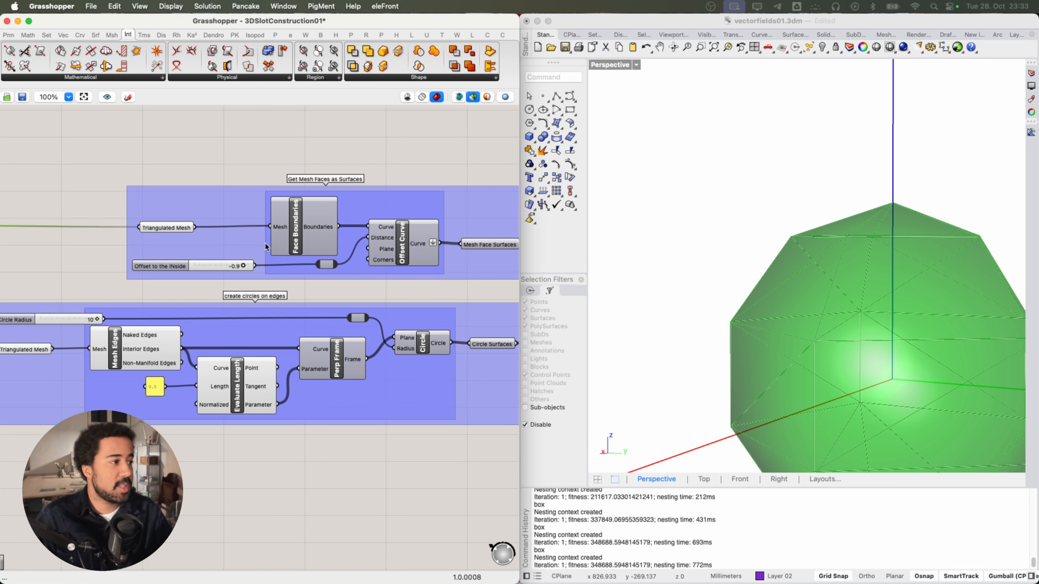
left_click(305, 213)
right_click_drag(170, 158, 173, 166)
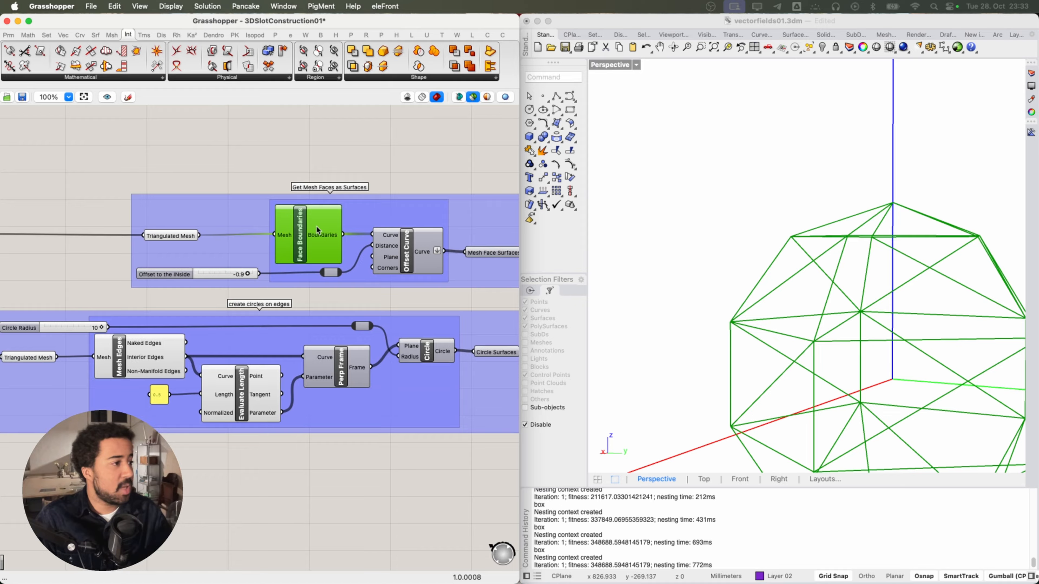
scroll(316, 226, "up", 3)
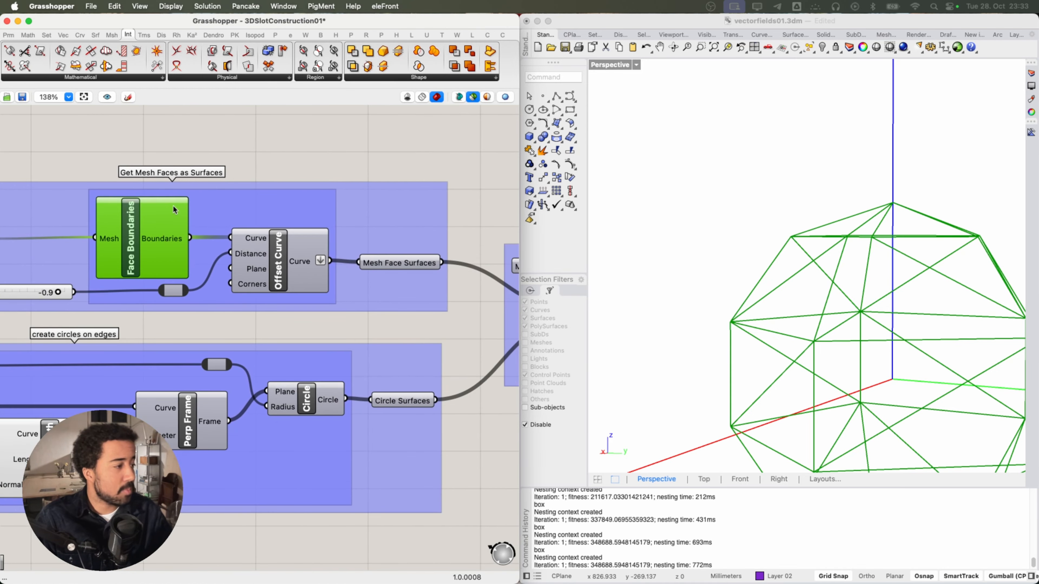
right_click_drag(152, 157, 271, 151)
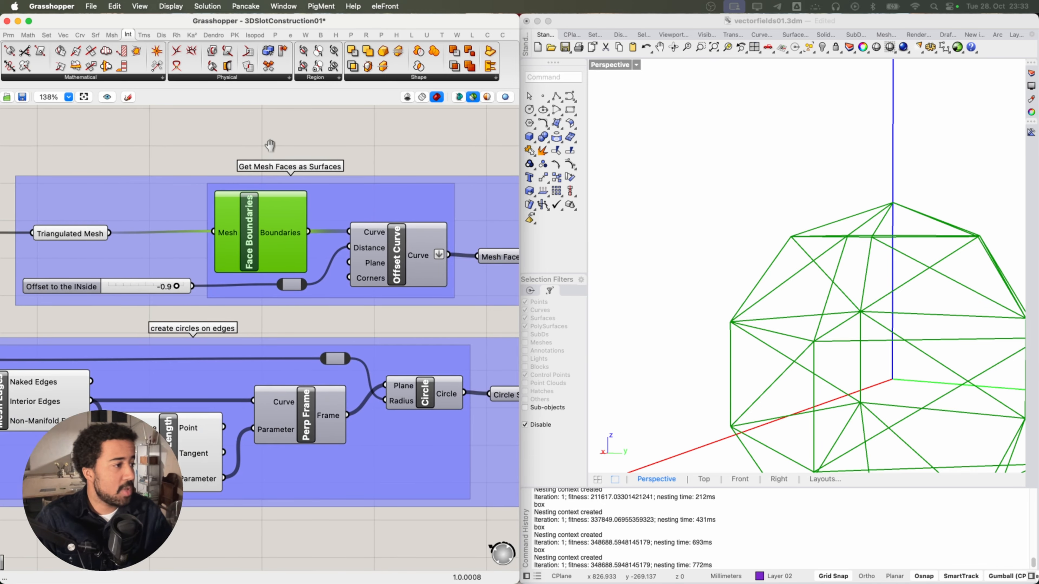
- Preview the Offset Curve output and examine the gaps between the inward-offset triangles up close
left_click(391, 259)
mouse_move(276, 242)
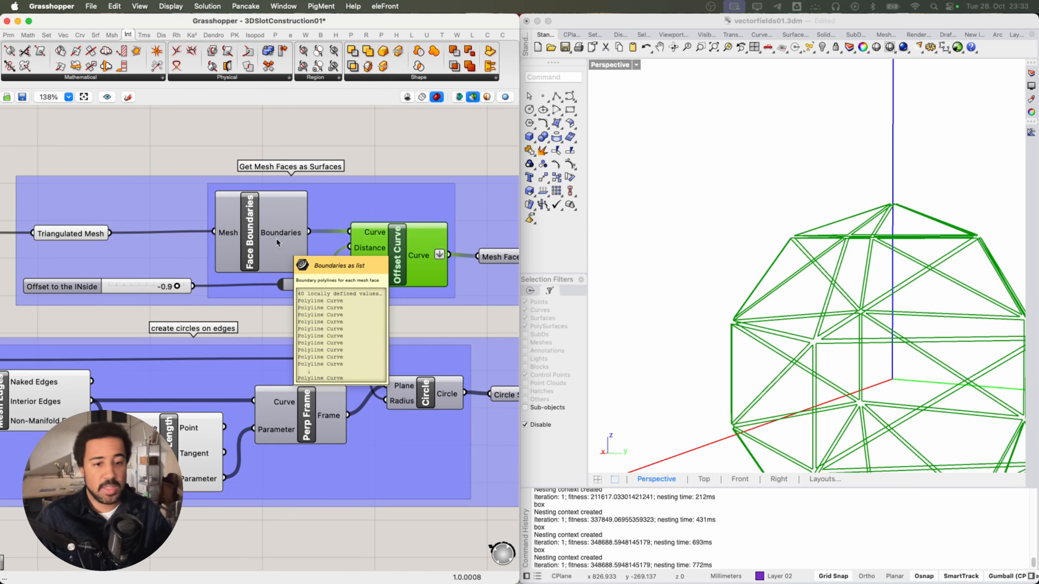
right_click_drag(685, 278, 774, 314)
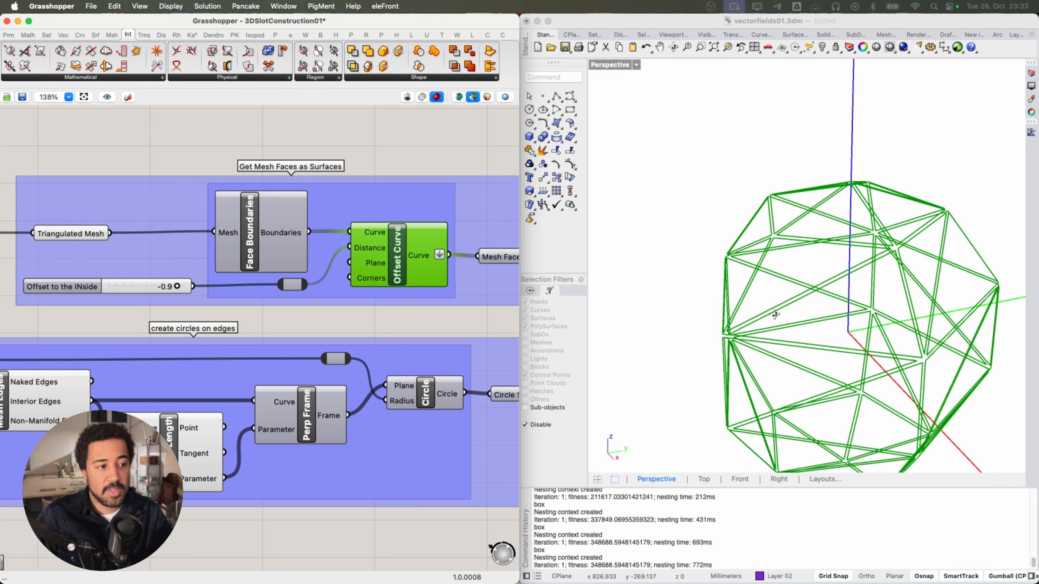
scroll(742, 329, "up", 4)
right_click_drag(700, 350, 734, 317)
scroll(735, 317, "up", 3)
scroll(734, 317, "up", 1)
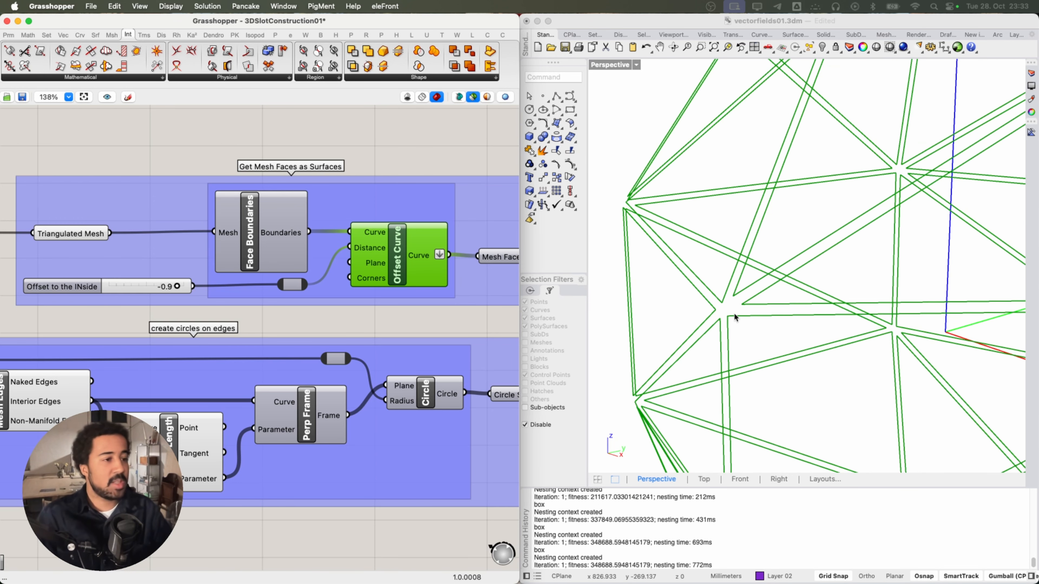
- Compare the Face Boundaries outlines with the Offset Curve result and preview the Mesh Face Surfaces parameter
left_click(274, 233)
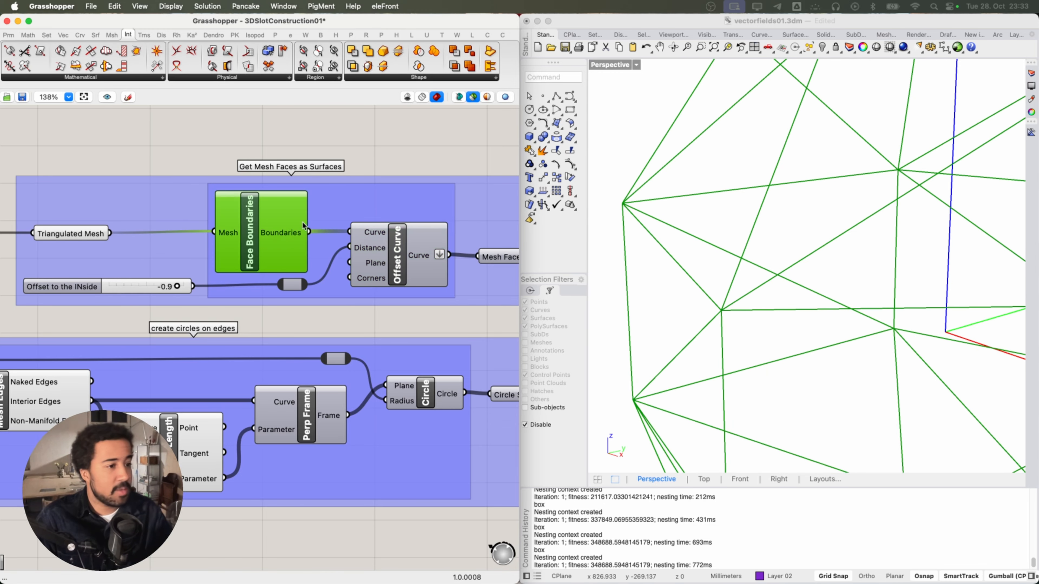
left_click(386, 271)
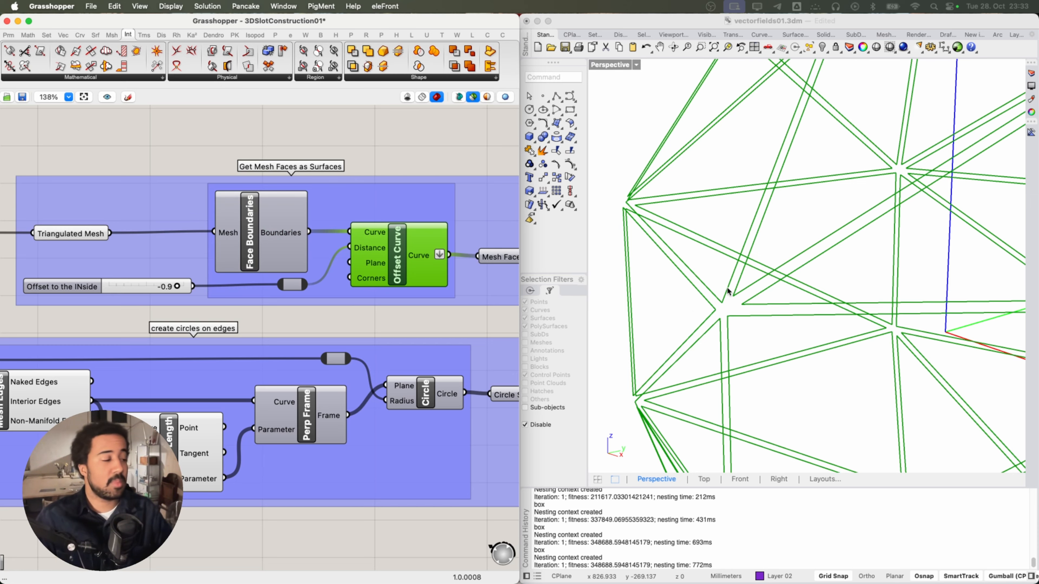
right_click_drag(500, 261, 311, 218)
left_click(309, 214)
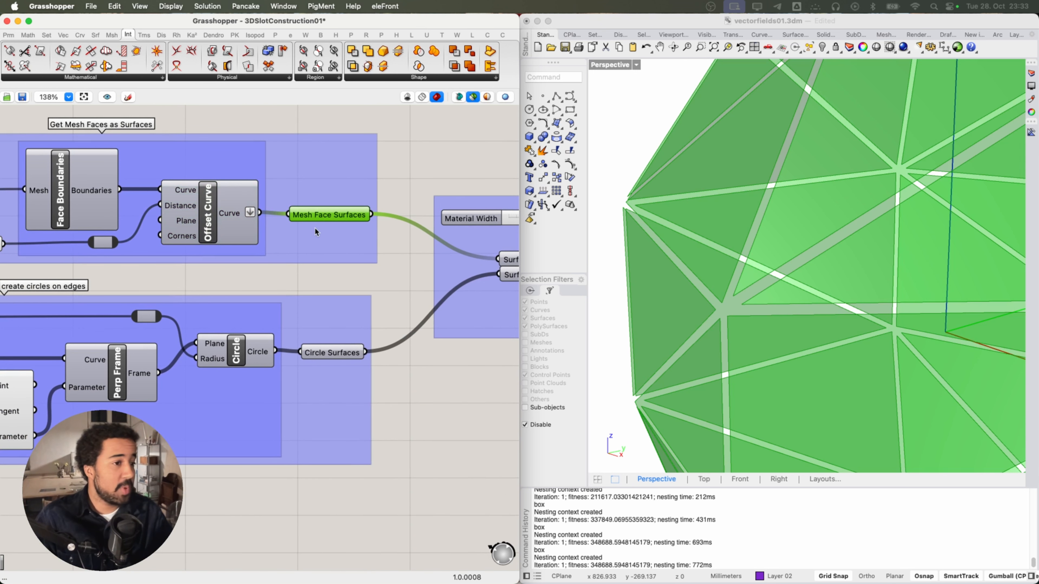
- Preview Mesh Edges and Evaluate Length together to view the evaluated points on the mesh edges
scroll(372, 330, "down", 3)
right_click_drag(194, 466, 378, 436)
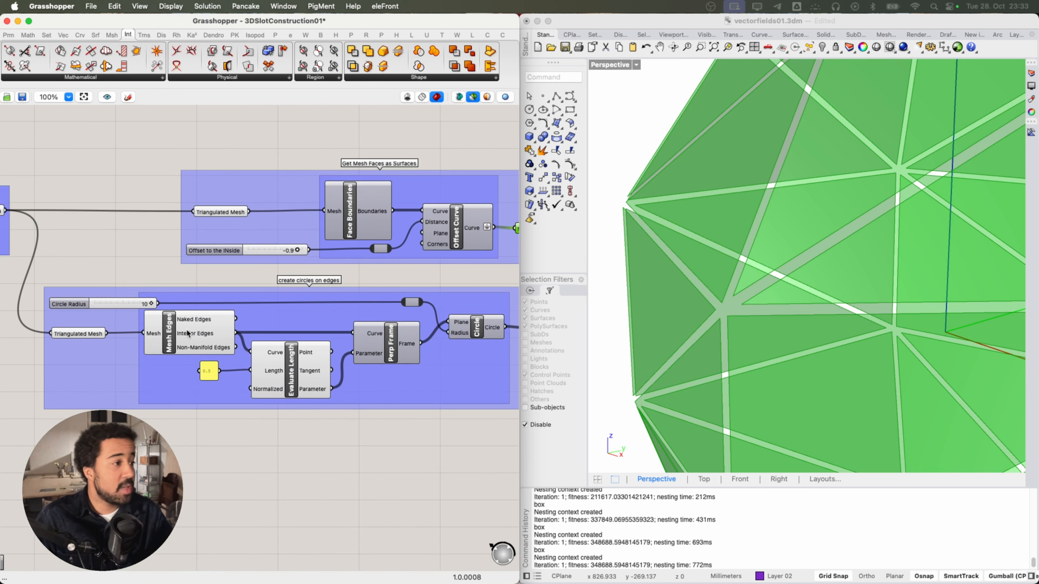
right_click_drag(779, 125, 786, 136)
right_click_drag(286, 450, 233, 432)
left_click(115, 314)
left_click(237, 351, "shift")
right_click_drag(889, 250, 731, 298)
- Preview Perp Frame together with Evaluate Length and set the preview plane size to 10
left_click(330, 331)
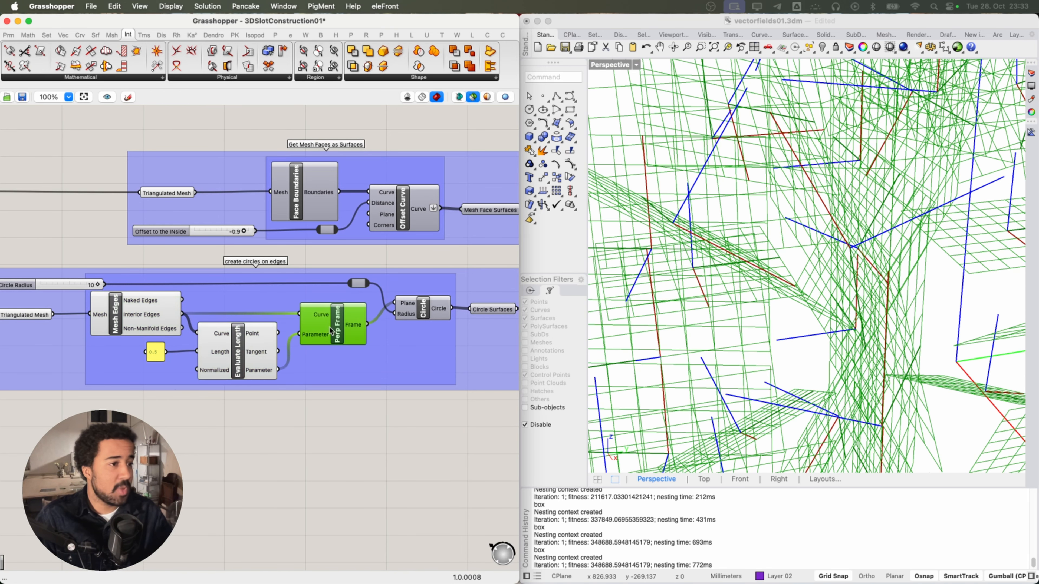
left_click(265, 327, "shift")
scroll(704, 264, "down", 8)
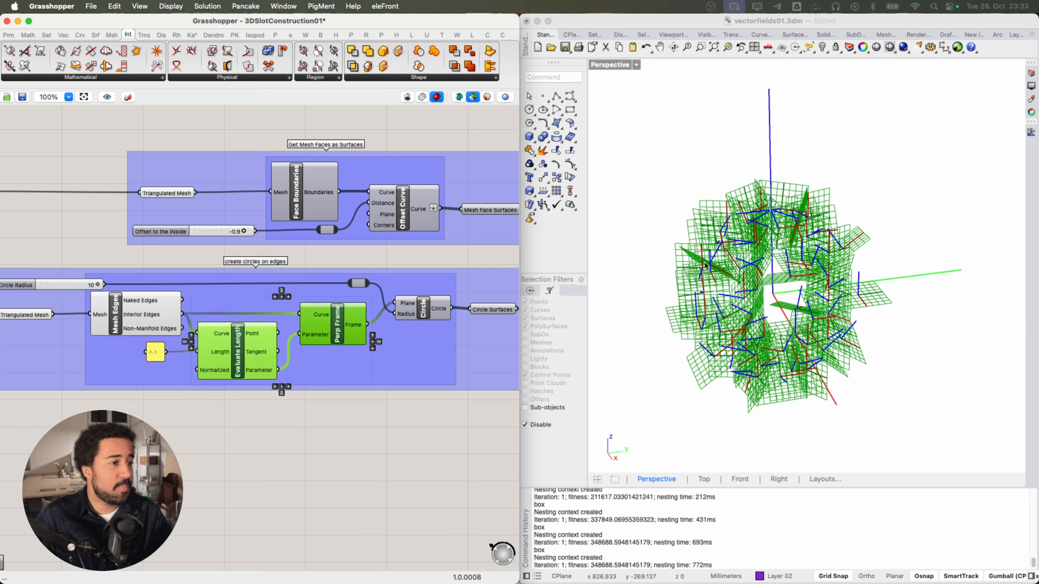
left_click(170, 6)
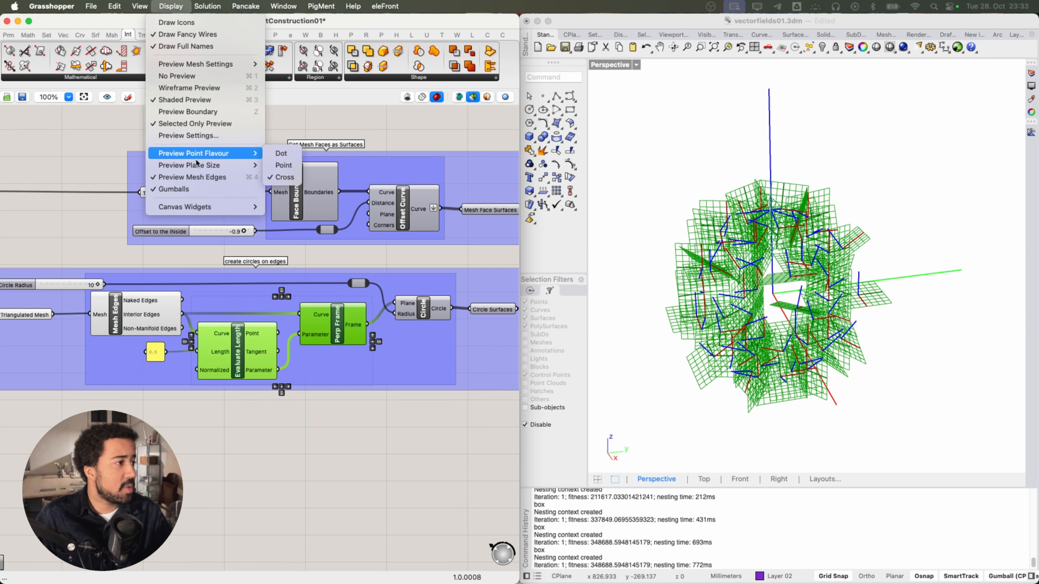
mouse_move(201, 165)
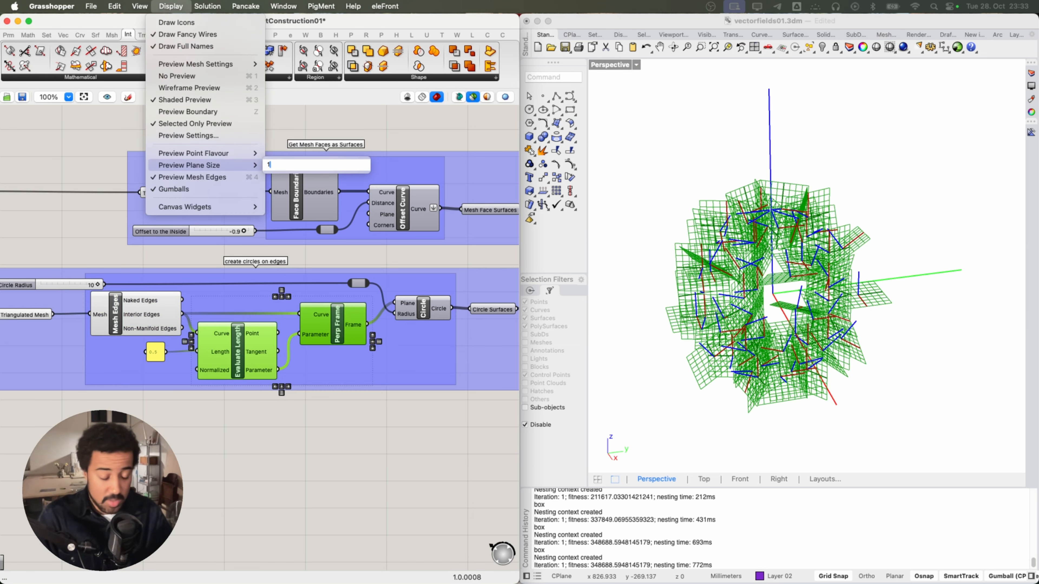
type("10")
key("Return")
- Add Mesh Edges to the preview and examine the perpendicular frames along the sphere's edges
right_click_drag(756, 287, 838, 287)
scroll(776, 245, "up", 5)
left_click(115, 314, "shift")
right_click_drag(426, 282, 316, 301)
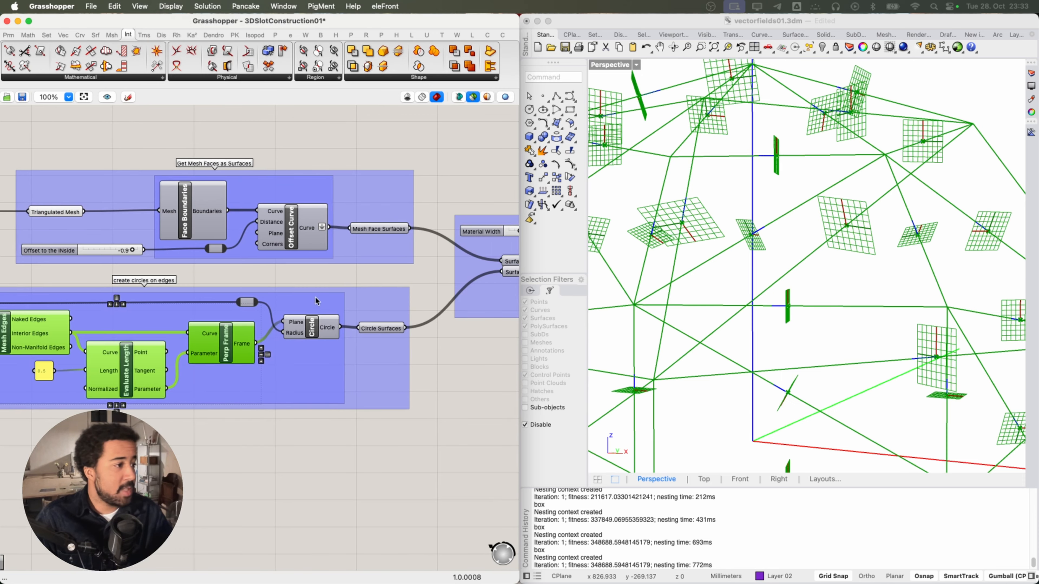
- Preview the Circle component with Mesh Edges and Evaluate Length, and examine the circles around the sphere
left_click(314, 334)
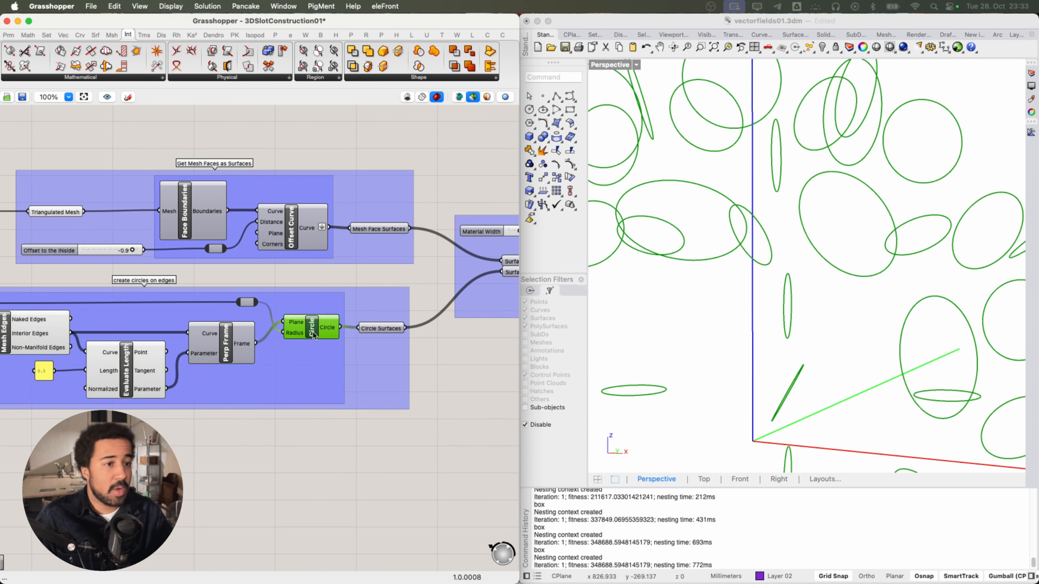
left_click(33, 333, "shift")
left_click(148, 370, "shift")
scroll(782, 286, "down", 10)
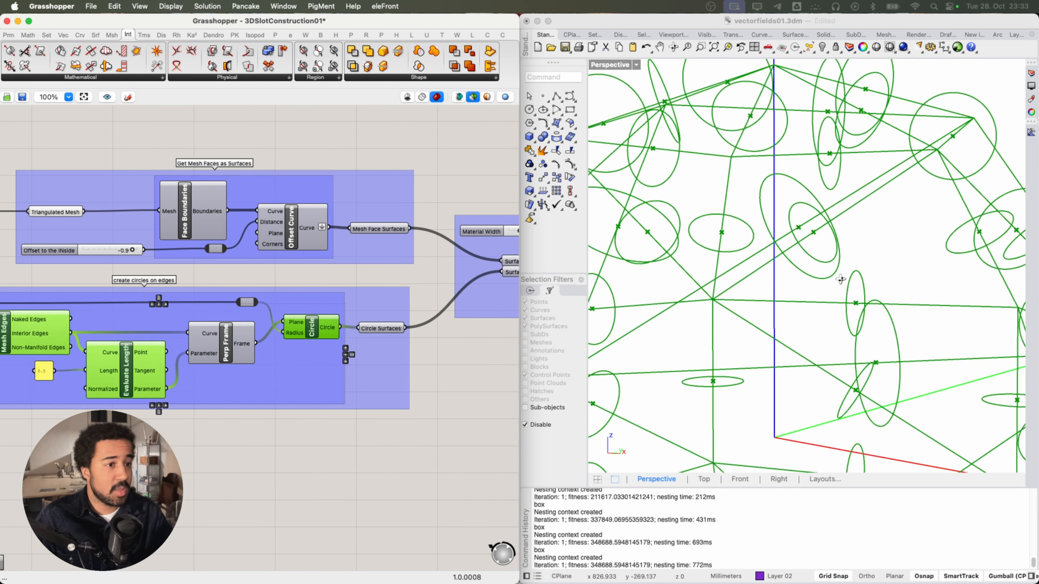
right_click_drag(825, 289, 753, 302)
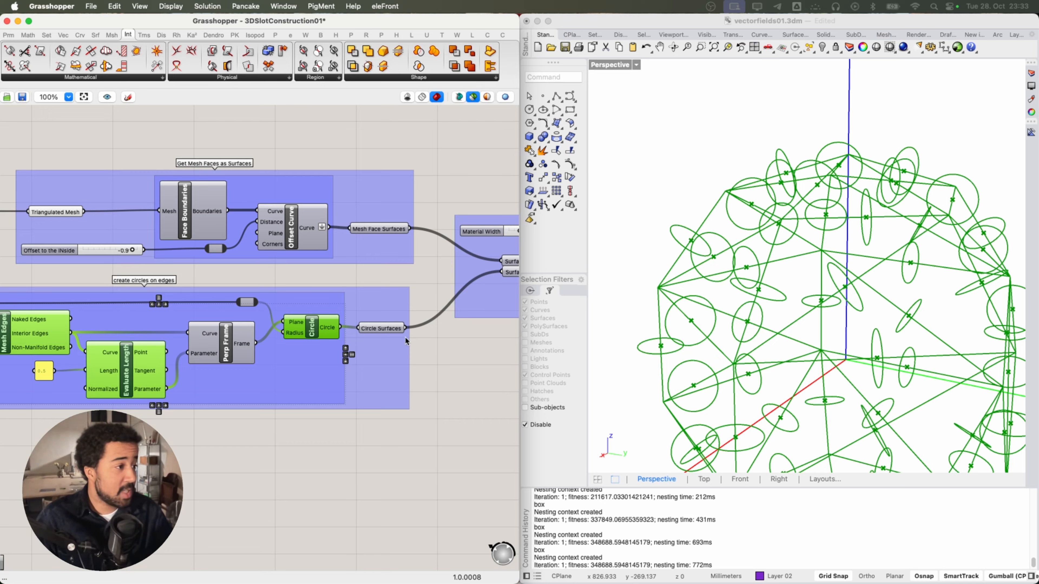
- Inspect the base planes supplied to the Circle component's Plane input
right_click(253, 409)
left_click(376, 399)
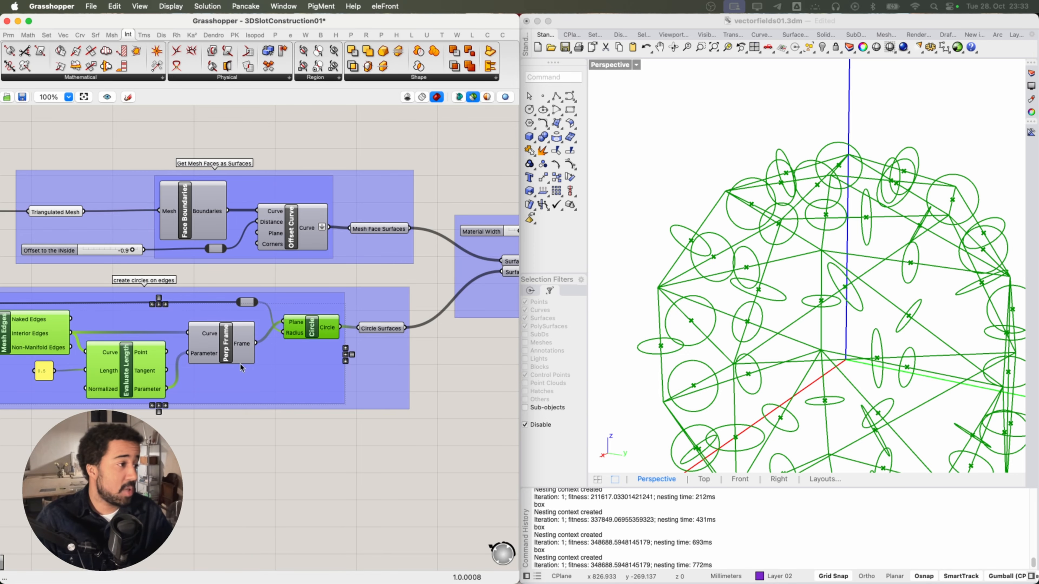
mouse_move(300, 324)
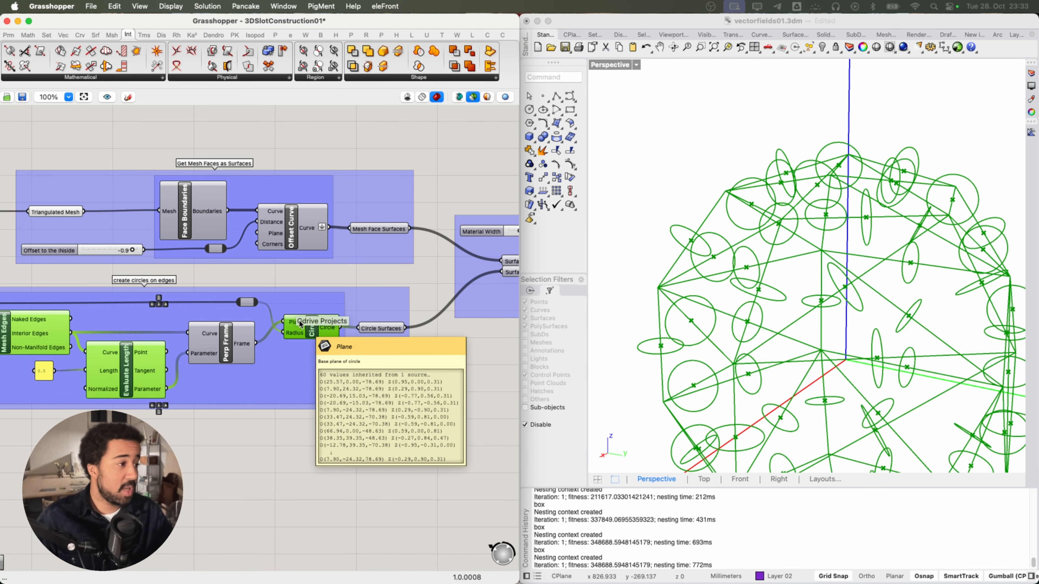
scroll(341, 359, "left", 5)
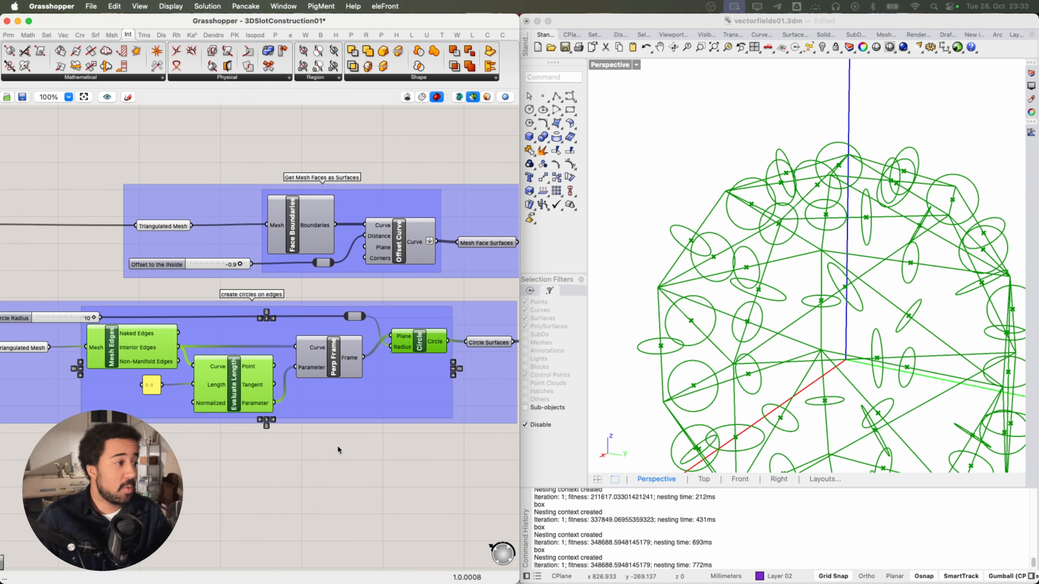
- Preview the entire Material Width and Region Slits group, followed by the Region Slits component alone
left_click(358, 451)
scroll(409, 442, "right", 10)
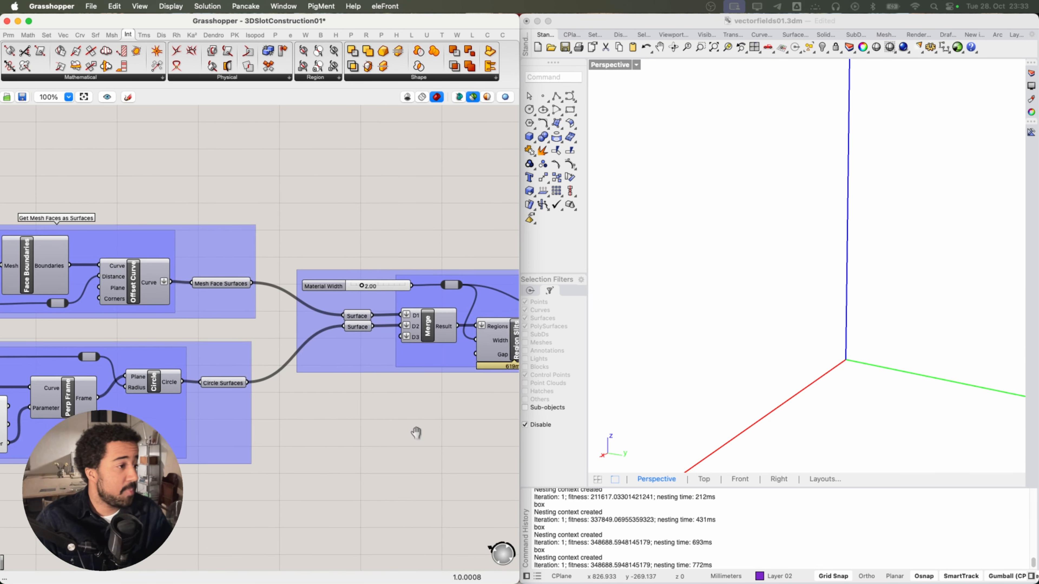
right_click_drag(415, 432, 308, 449)
scroll(286, 403, "right", 5)
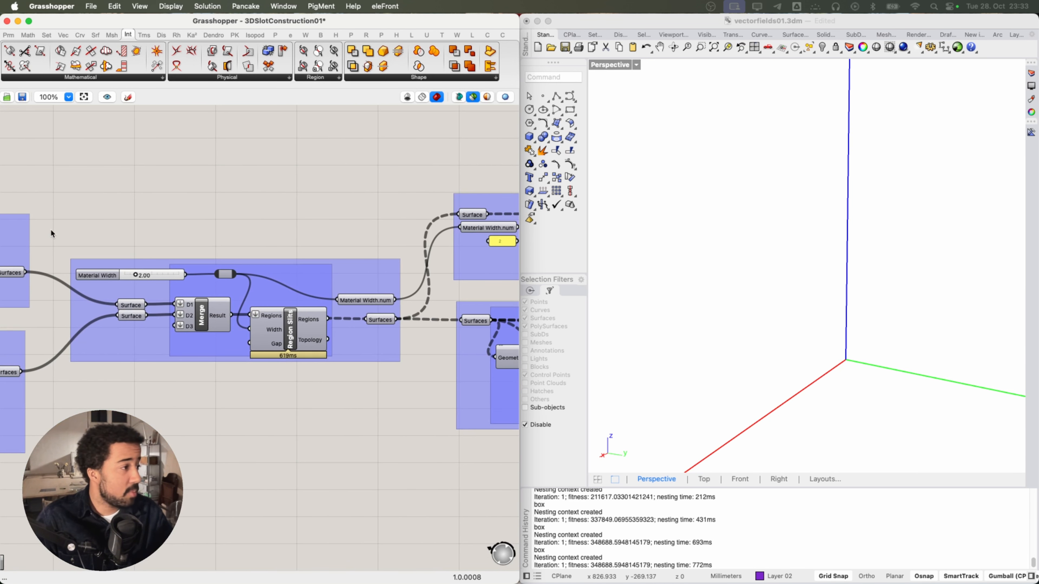
left_click_drag(51, 233, 432, 401)
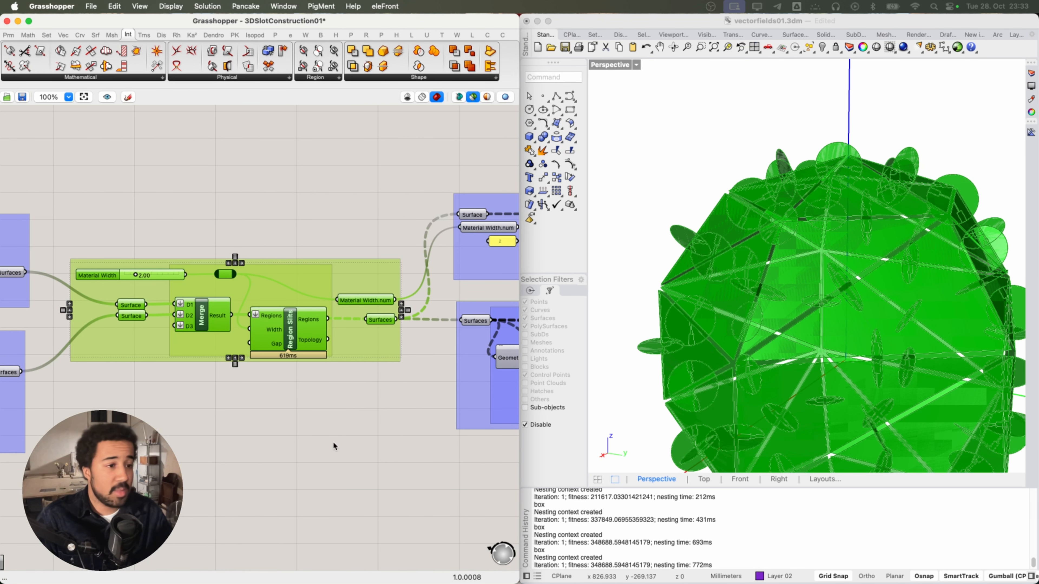
left_click(307, 372)
left_click(288, 330)
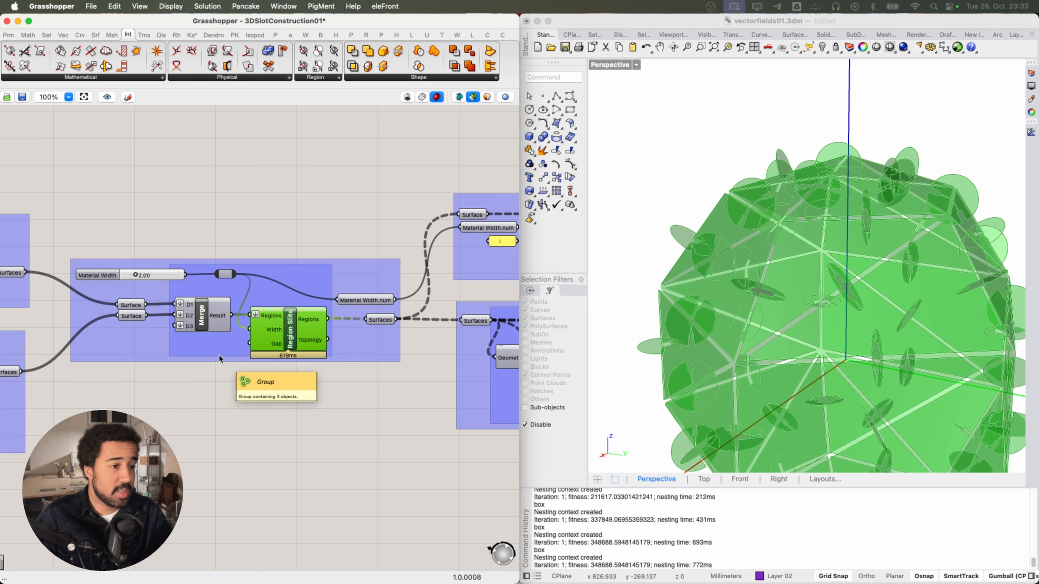
- Check the two Surface inputs and preview the Merge component that combines face surfaces and circles
scroll(235, 360, "up", 5)
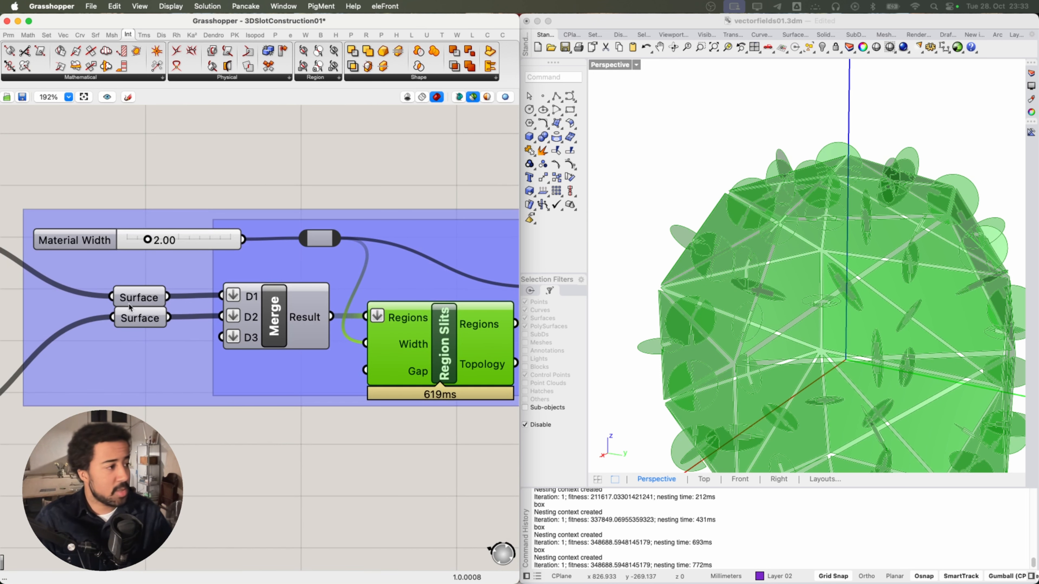
left_click(133, 305)
left_click(141, 320)
left_click(280, 314)
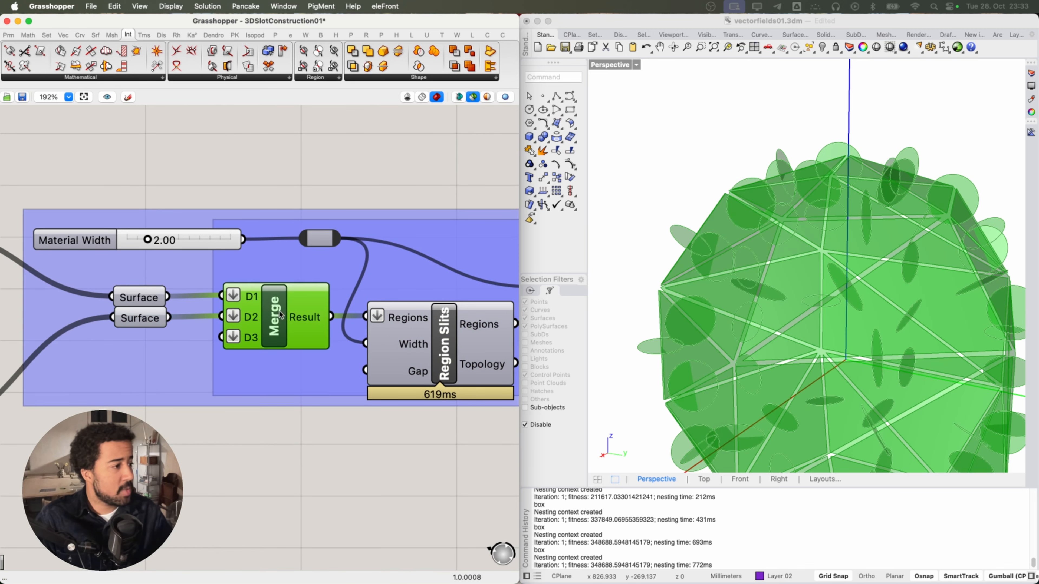
- Preview the slotted regions from Region Slits on the sphere and trace its output to the Surfaces parameter
right_click_drag(357, 444, 257, 432)
left_click(345, 329)
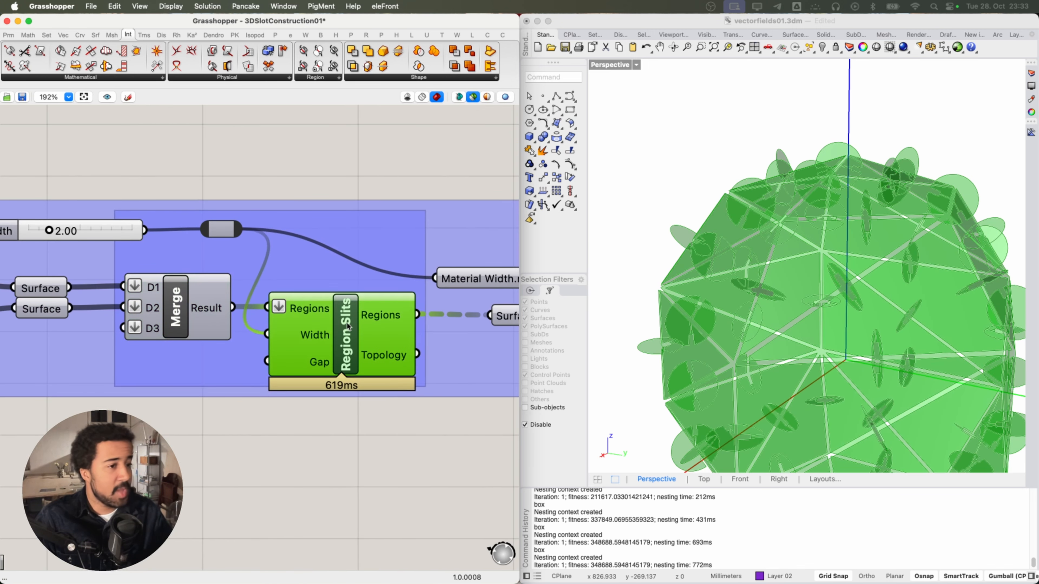
right_click_drag(749, 310, 822, 272)
right_click_drag(446, 437, 252, 447)
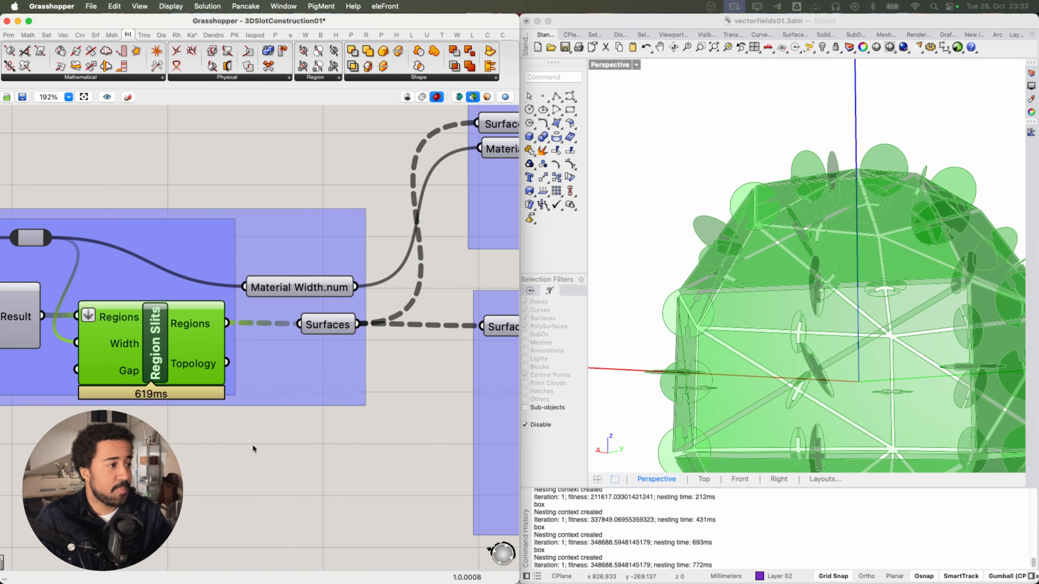
- Preview the Surfaces parameter and examine the slots in the circles and triangular faces up close
left_click(335, 331)
right_click_drag(694, 245, 762, 261)
scroll(711, 262, "up", 5)
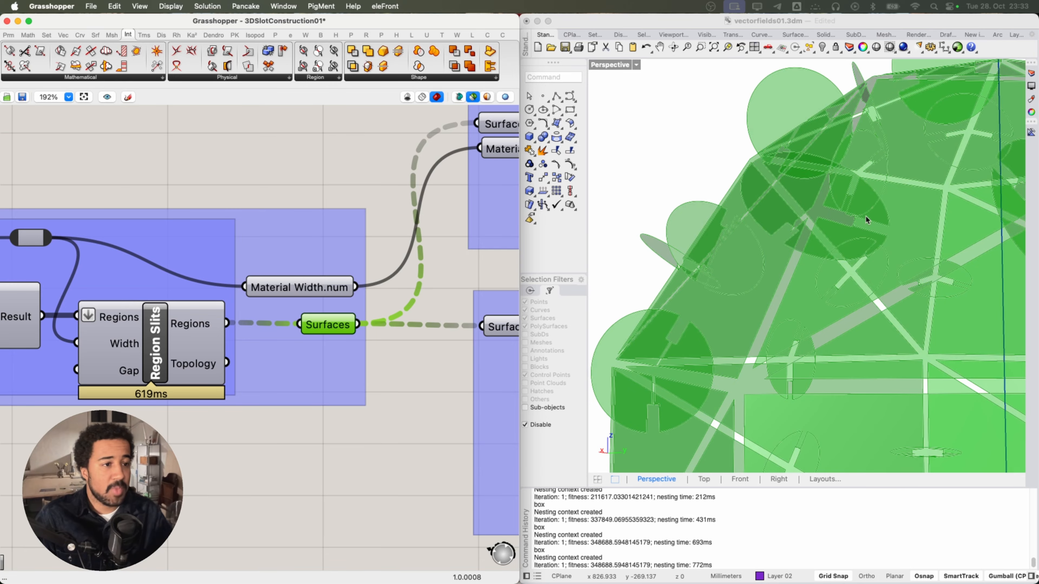
scroll(880, 221, "up", 5)
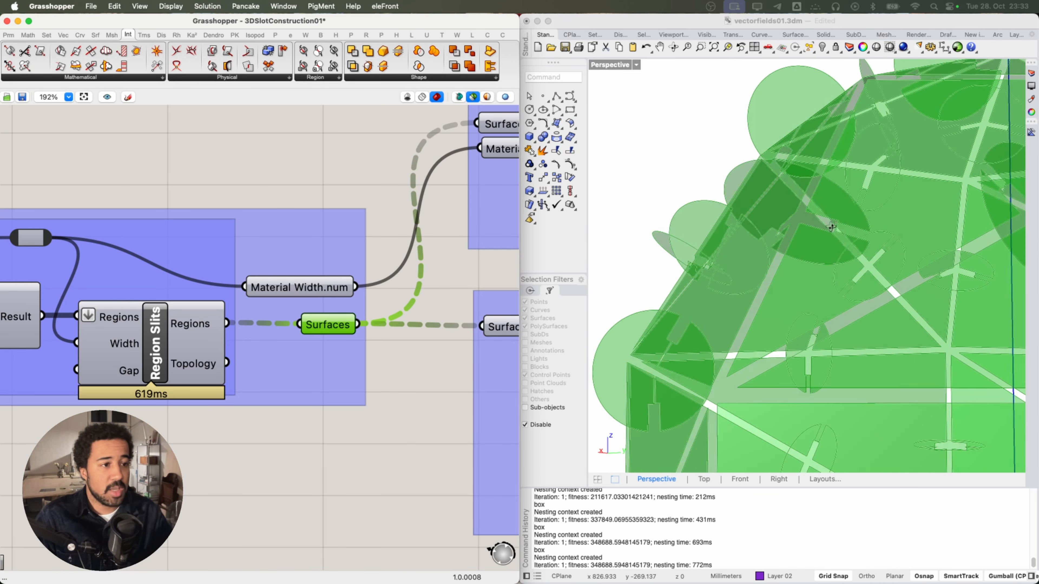
scroll(249, 371, "down", 2)
scroll(248, 368, "down", 3)
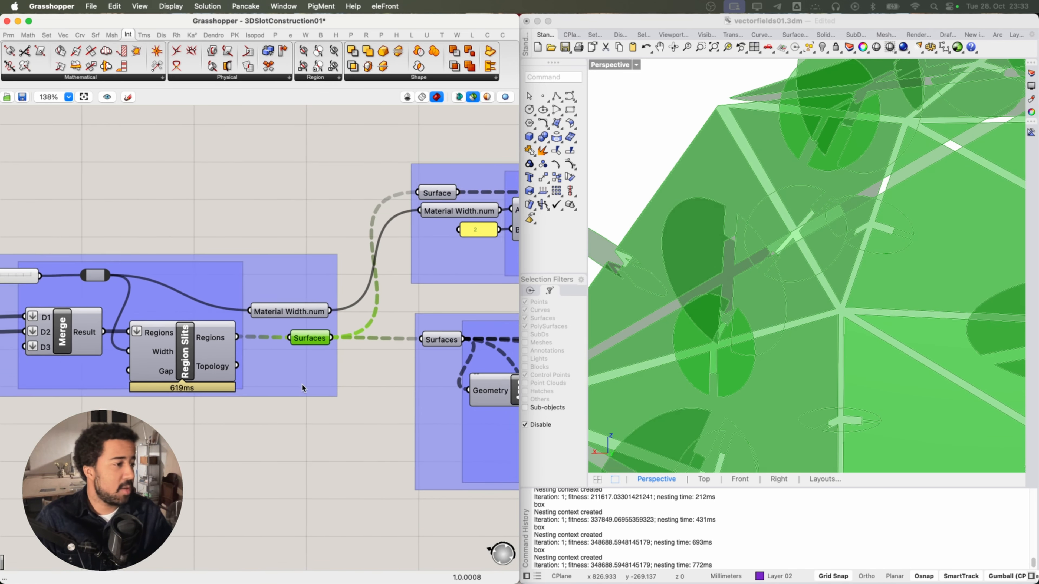
- Follow the Surfaces wires to the 3D object and orient-to-origin groups, and view the whole slotted sphere
right_click_drag(367, 393, 176, 385)
scroll(175, 385, "down", 3)
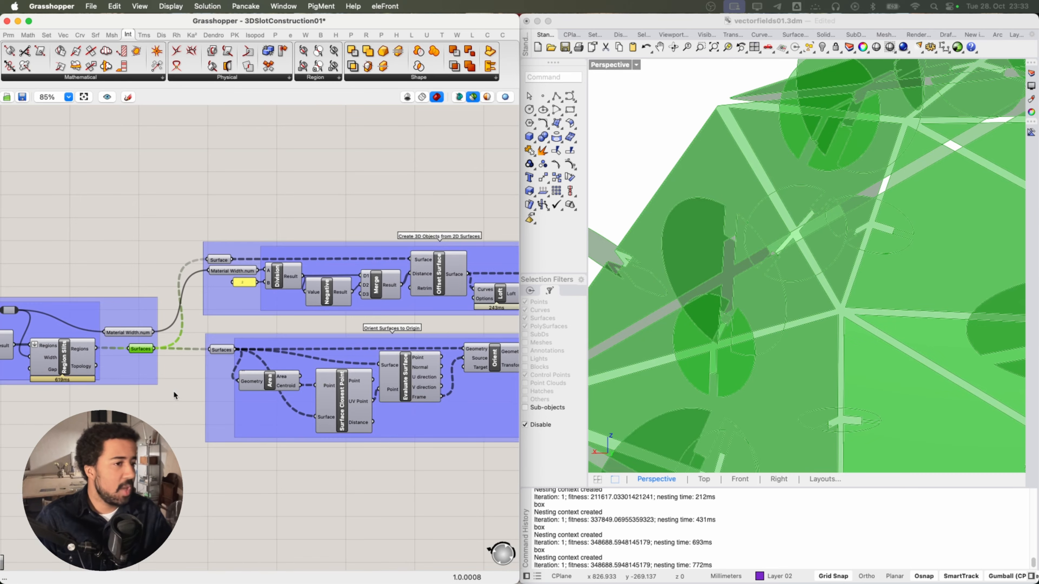
scroll(667, 279, "down", 10)
right_click_drag(683, 281, 726, 289)
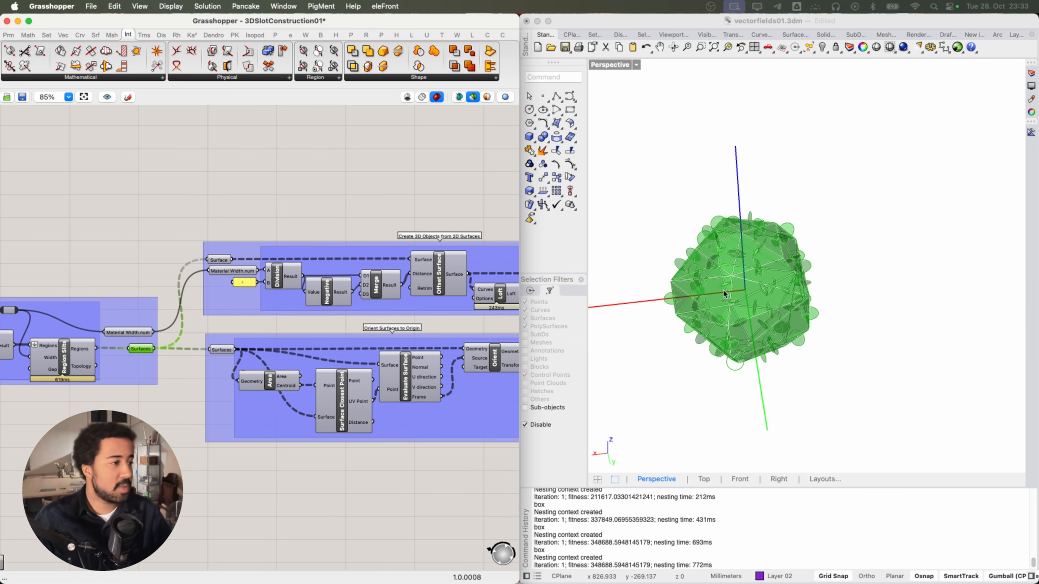
- Examine the group that orients surfaces to the origin and preview its Surfaces input
right_click_drag(429, 167, 367, 163)
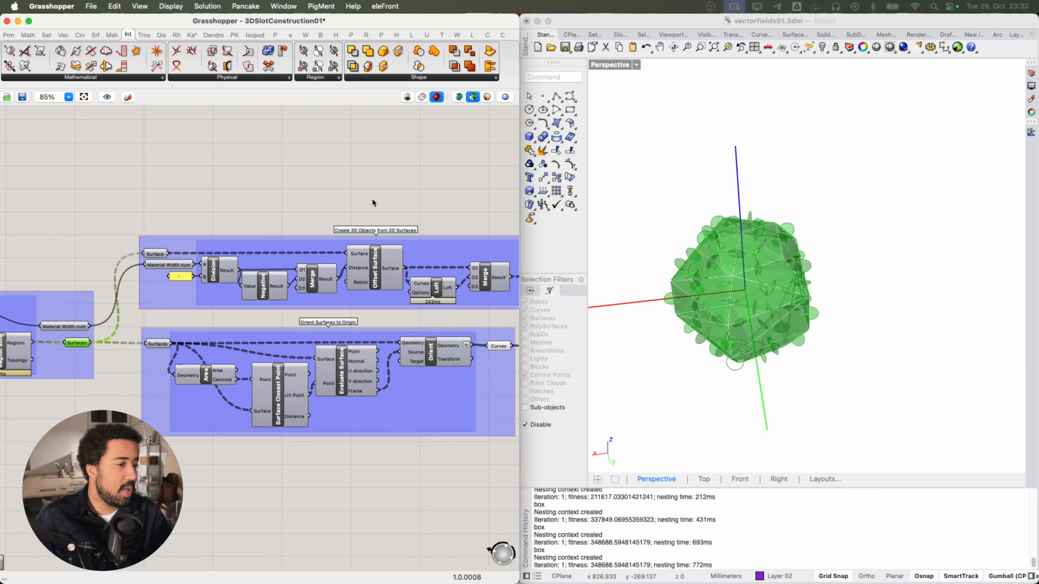
right_click_drag(370, 318, 317, 303)
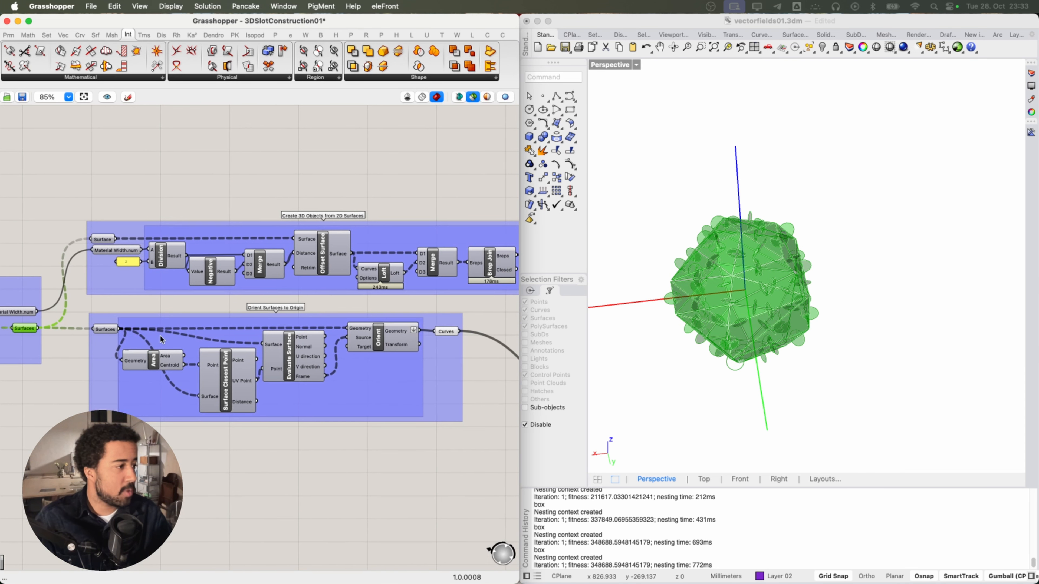
mouse_move(109, 333)
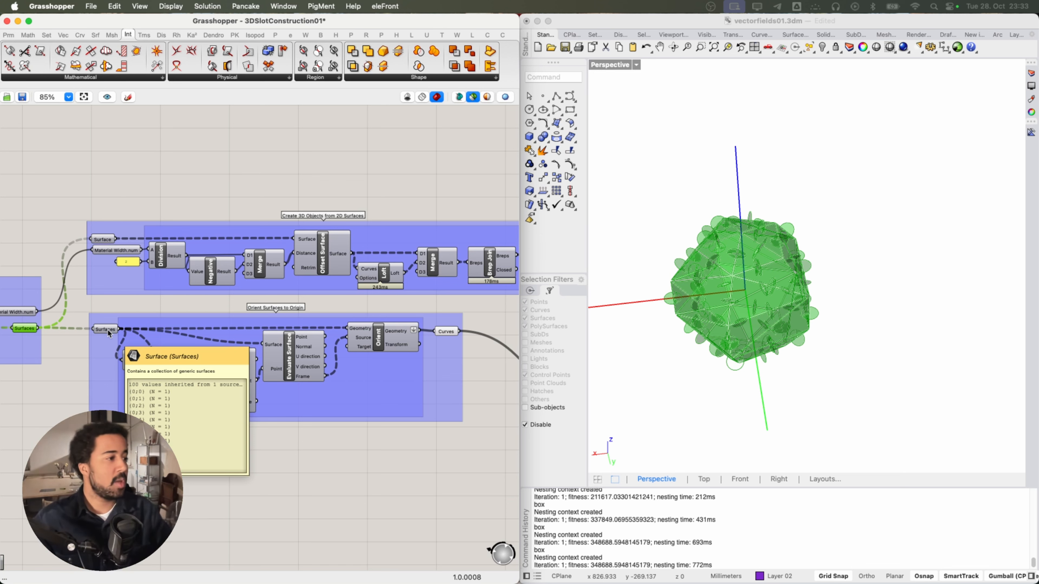
left_click(110, 334)
scroll(133, 365, "up", 2)
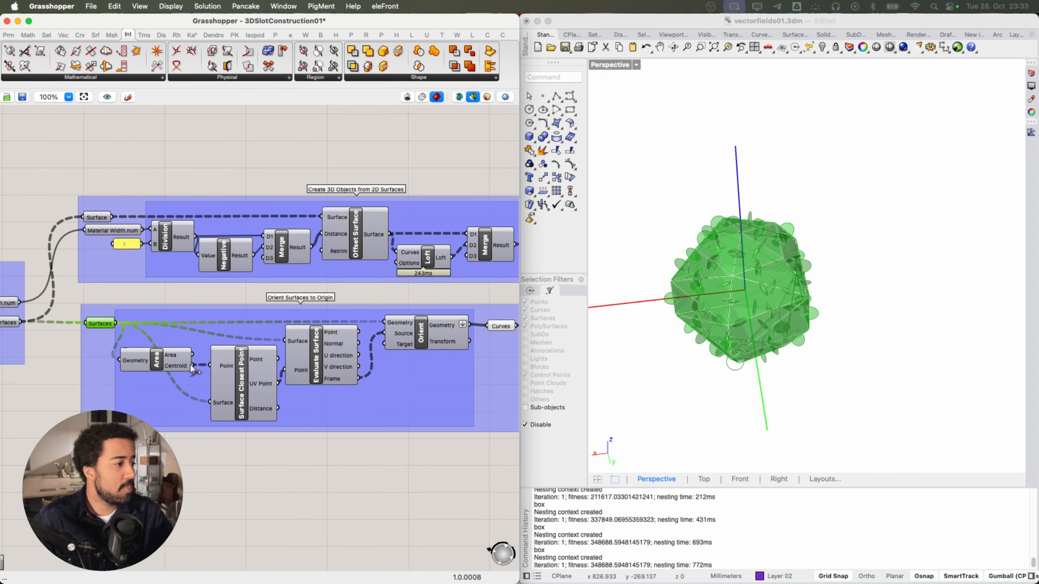
- Preview the Surface Closest Point results together with the Surfaces parameter and inspect the centre points on the slotted sphere
left_click(250, 388)
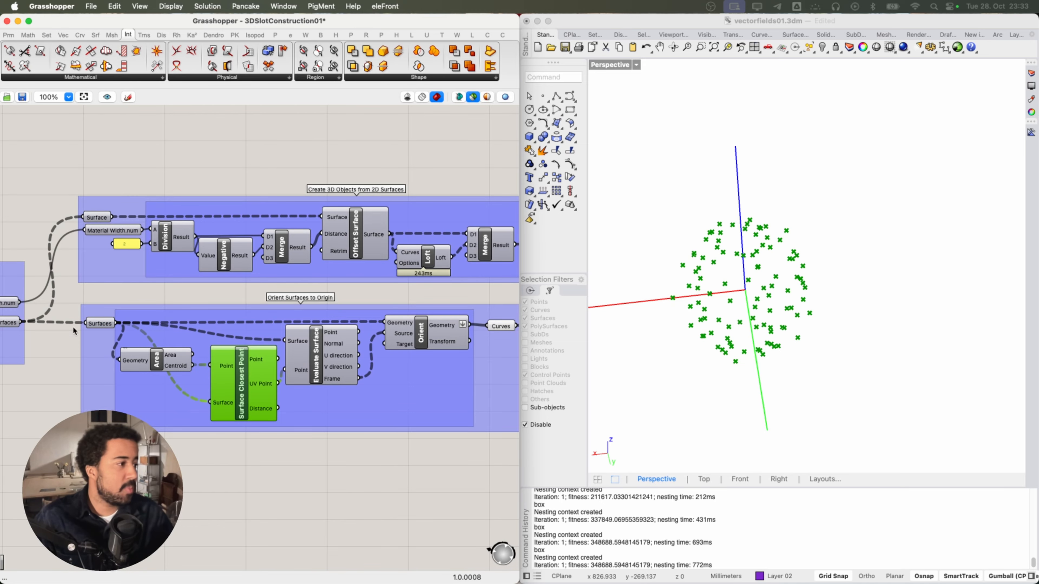
left_click(100, 324, "shift")
scroll(689, 269, "up", 6)
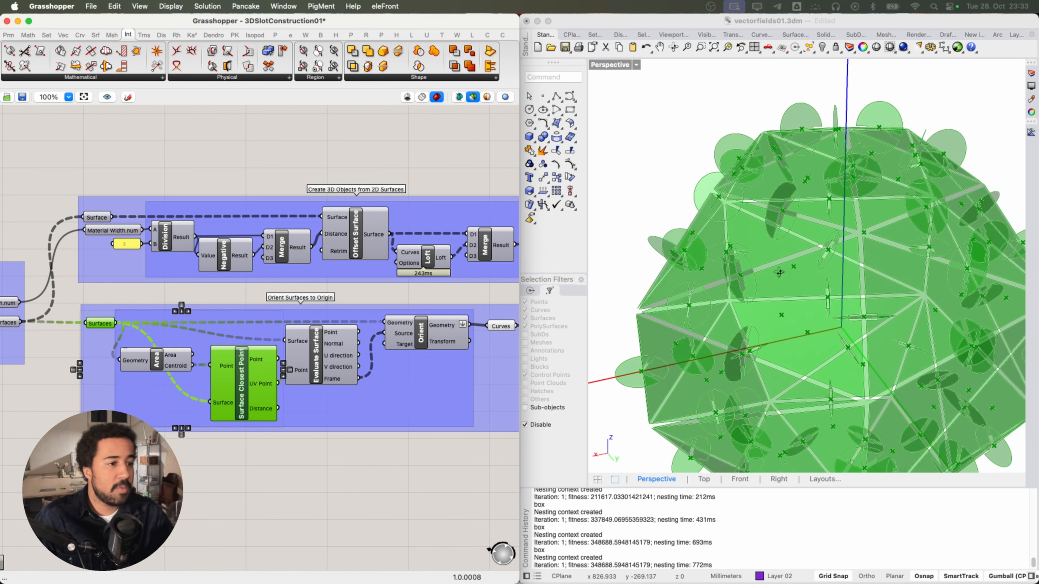
right_click_drag(779, 273, 798, 263)
right_click_drag(789, 311, 709, 262)
- Preview the Evaluate Surface frames, alone and together with the slotted surfaces, and inspect the plane on each part
left_click(319, 362, "shift")
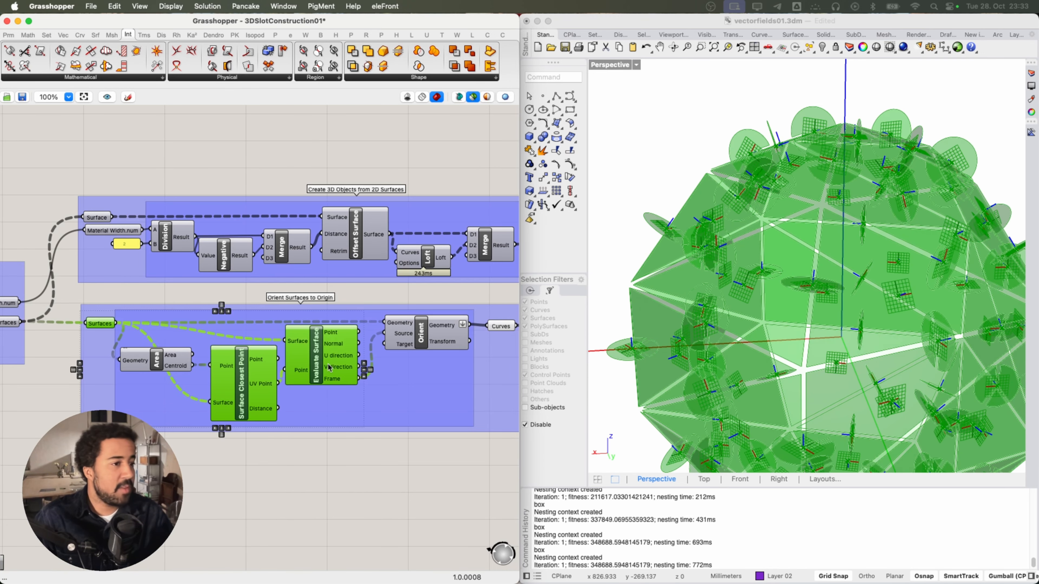
right_click(406, 368)
left_click(357, 373)
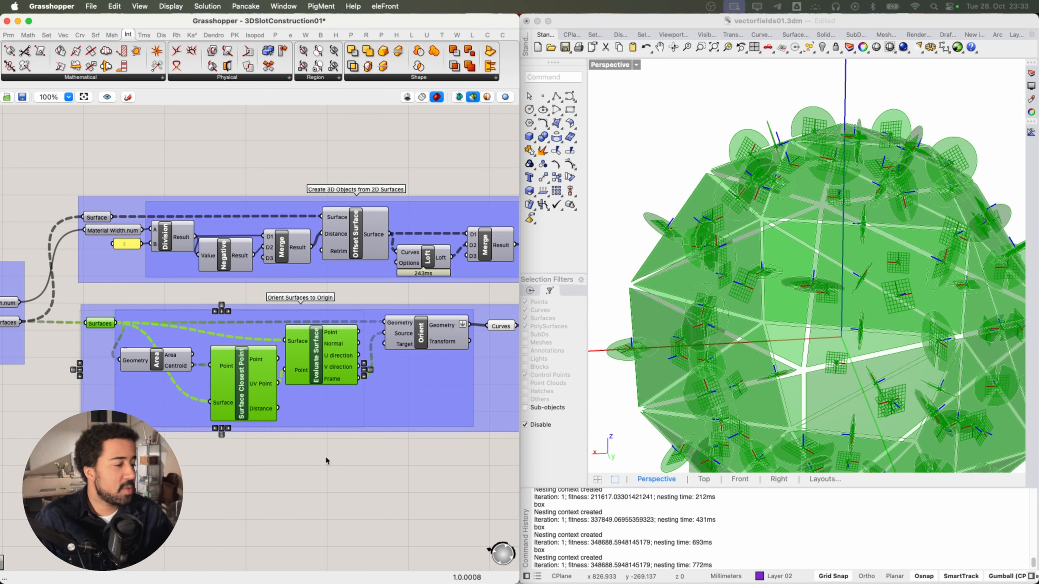
left_click(326, 459)
left_click(336, 367)
right_click_drag(723, 306, 659, 299)
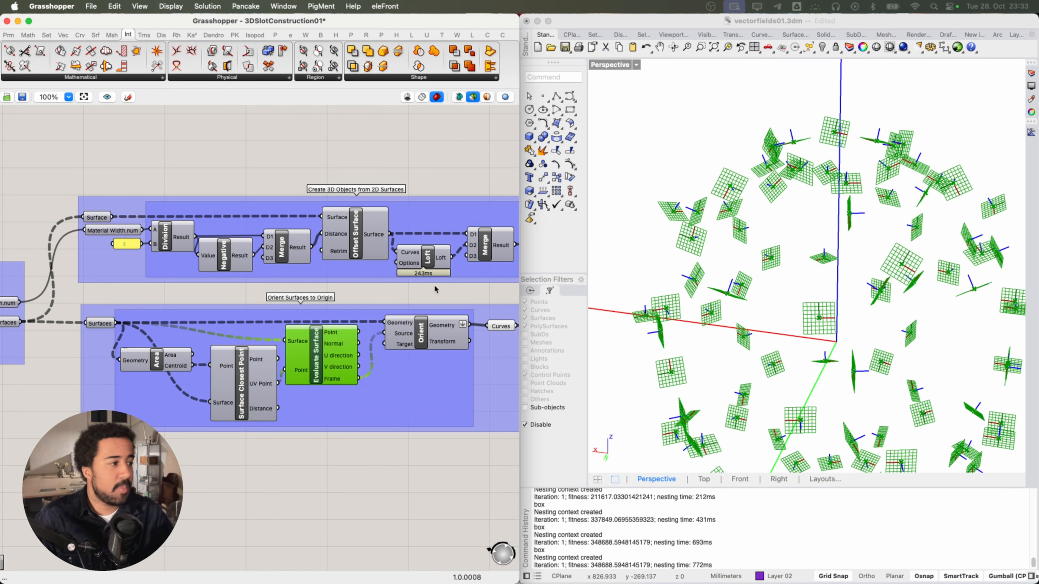
left_click(100, 323, "shift")
right_click_drag(728, 312, 640, 296)
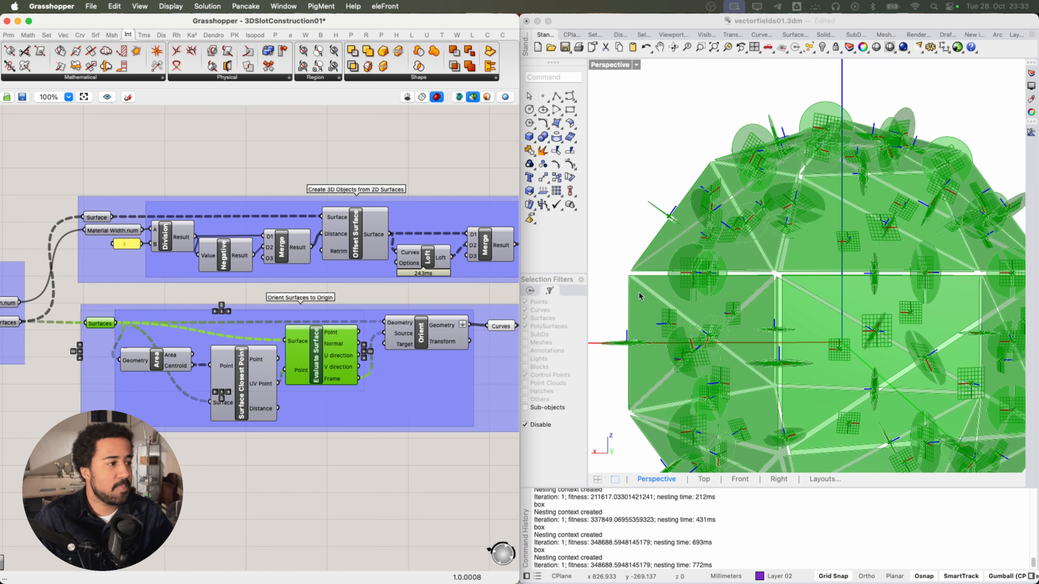
- Preview the Orient component and inspect the parts laid flat at the origin from several angles
left_click(425, 339)
right_click_drag(688, 332, 783, 250)
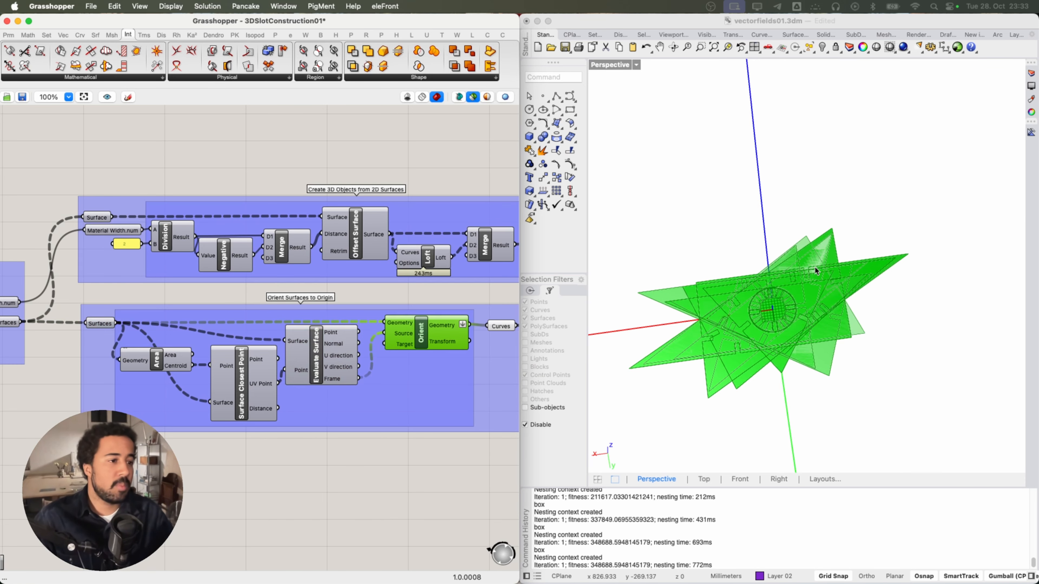
right_click_drag(727, 309, 869, 315)
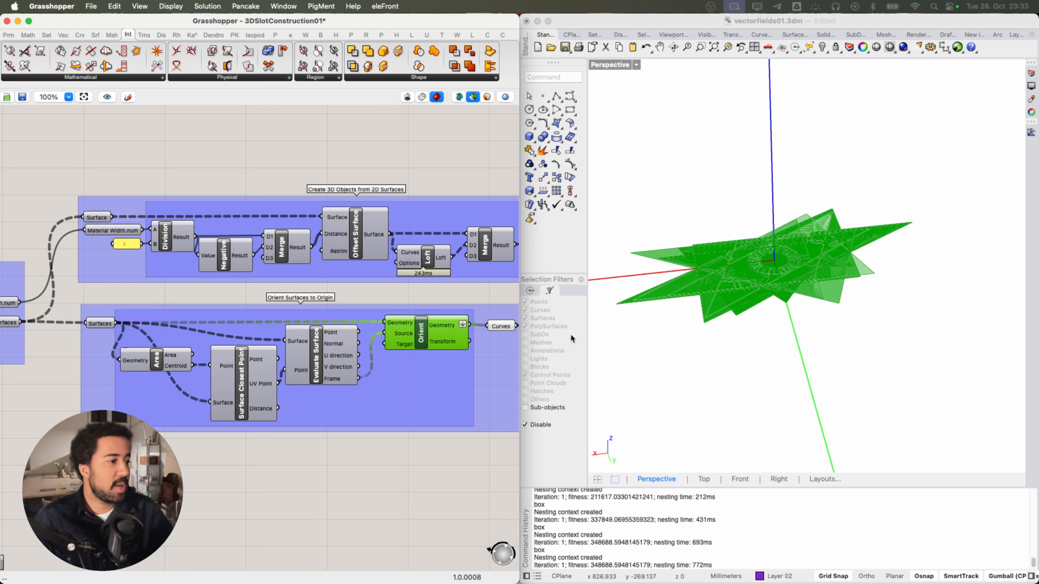
- Preview the Curves output of the orient group and trace its wire to the Nesting (OpenNest2) group
scroll(357, 474, "right", 10)
left_click(297, 318)
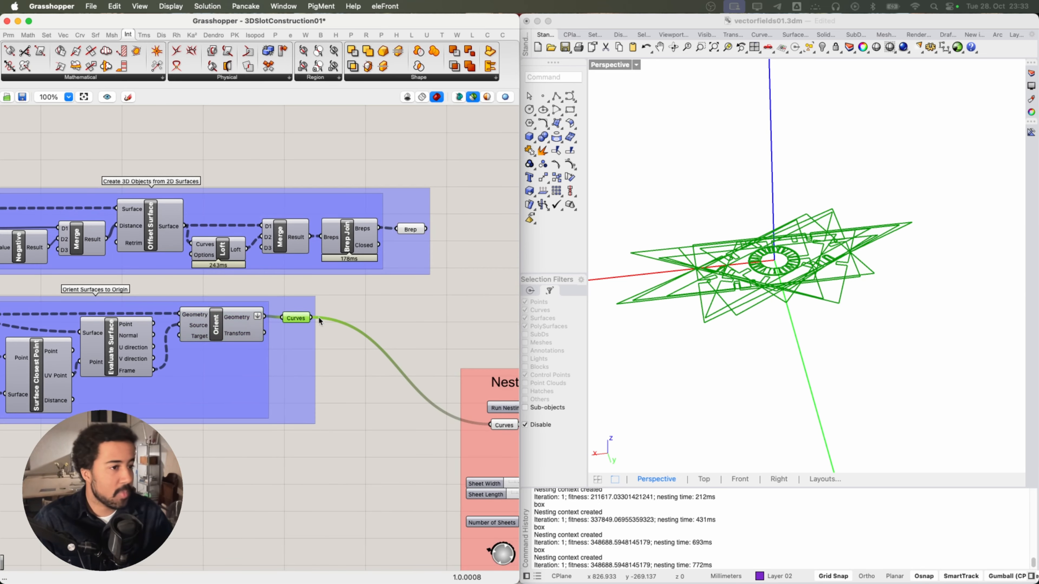
right_click_drag(435, 427, 246, 373)
scroll(254, 364, "down", 2)
right_click_drag(491, 265, 353, 229)
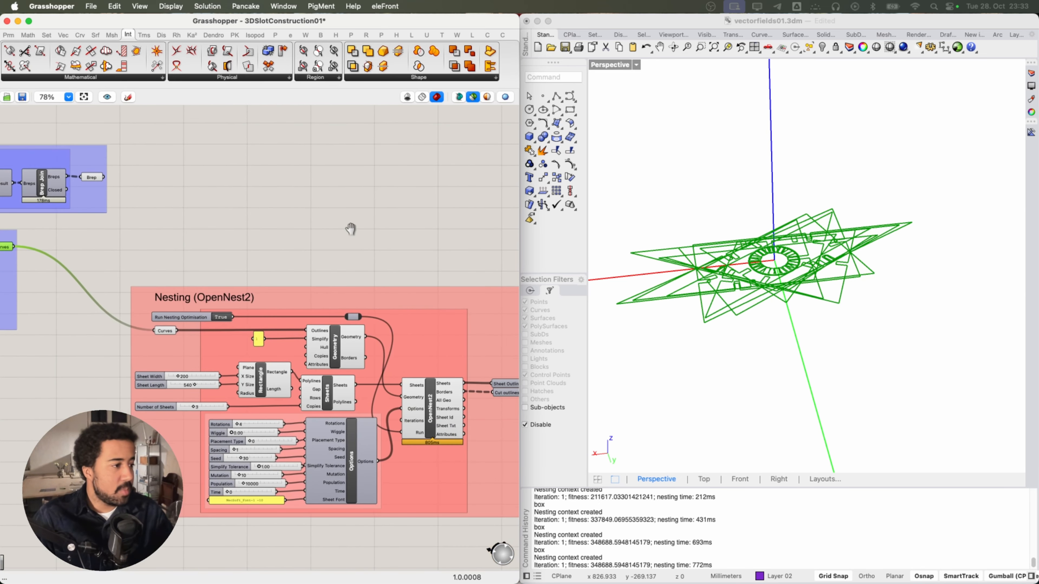
right_click_drag(397, 265, 357, 230)
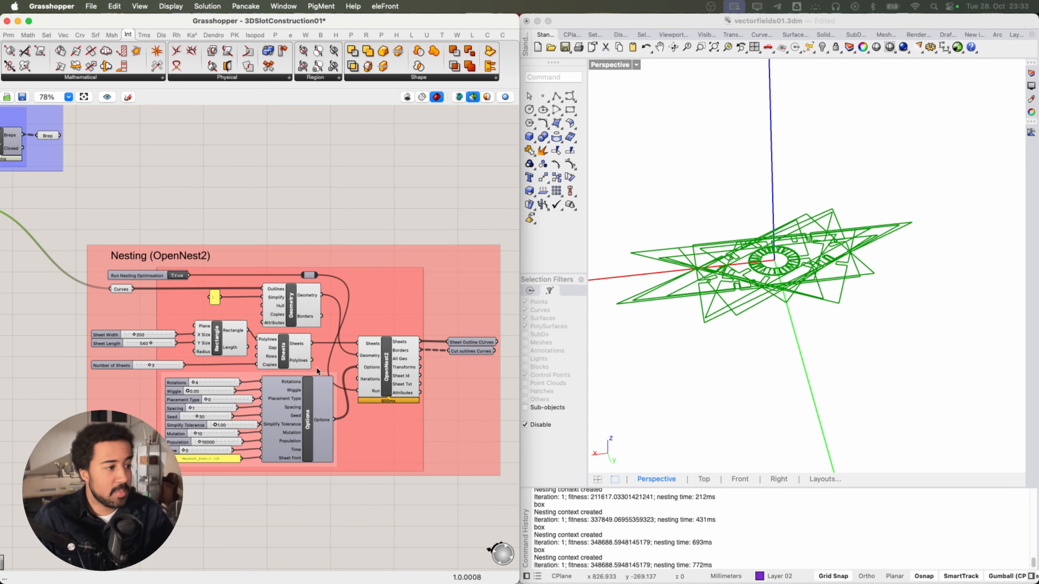
right_click_drag(65, 316, 110, 302)
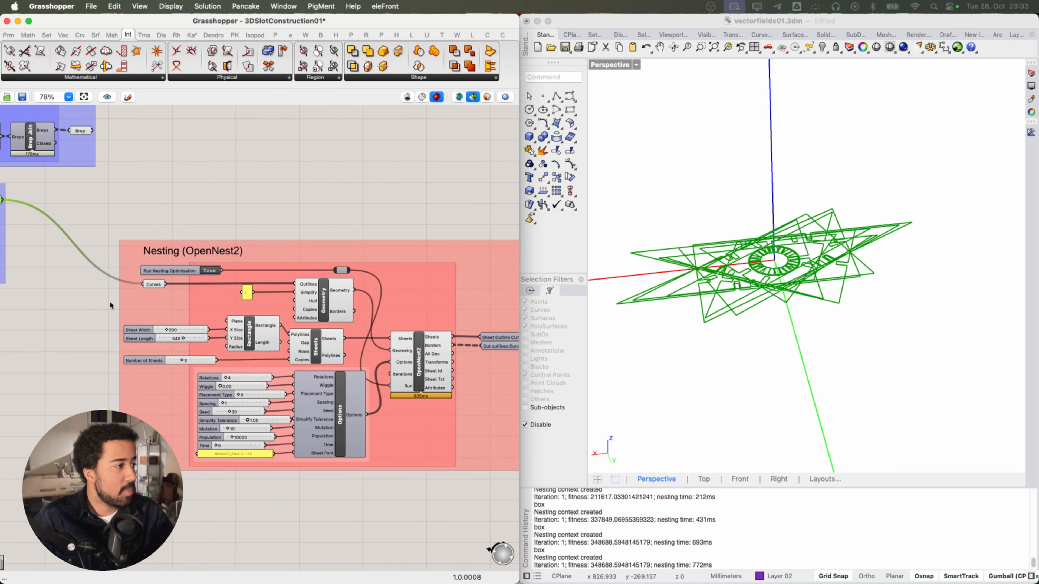
- Preview the nesting group's Geometry component and examine its Outlines and Simplify inputs
left_click(162, 284)
left_click(326, 303)
scroll(315, 293, "up", 5)
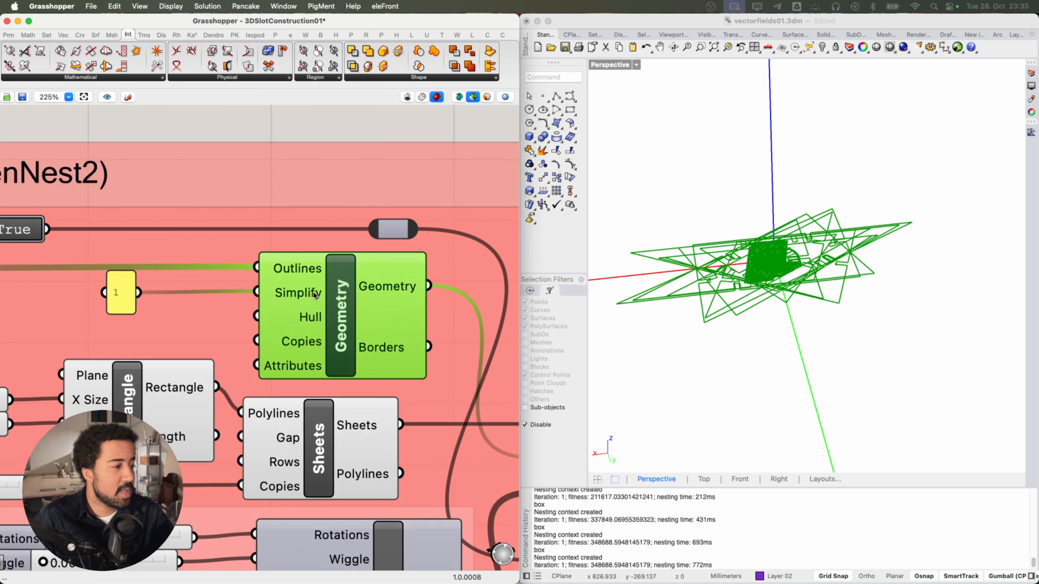
scroll(314, 293, "up", 4)
scroll(322, 299, "down", 4)
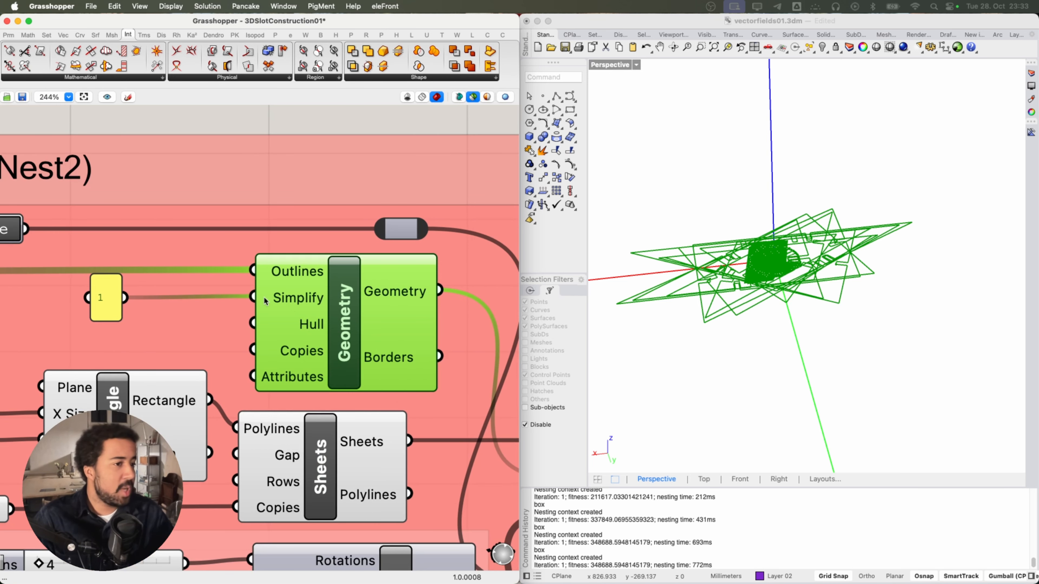
right_click(265, 301)
left_click(285, 189)
scroll(194, 266, "down", 4)
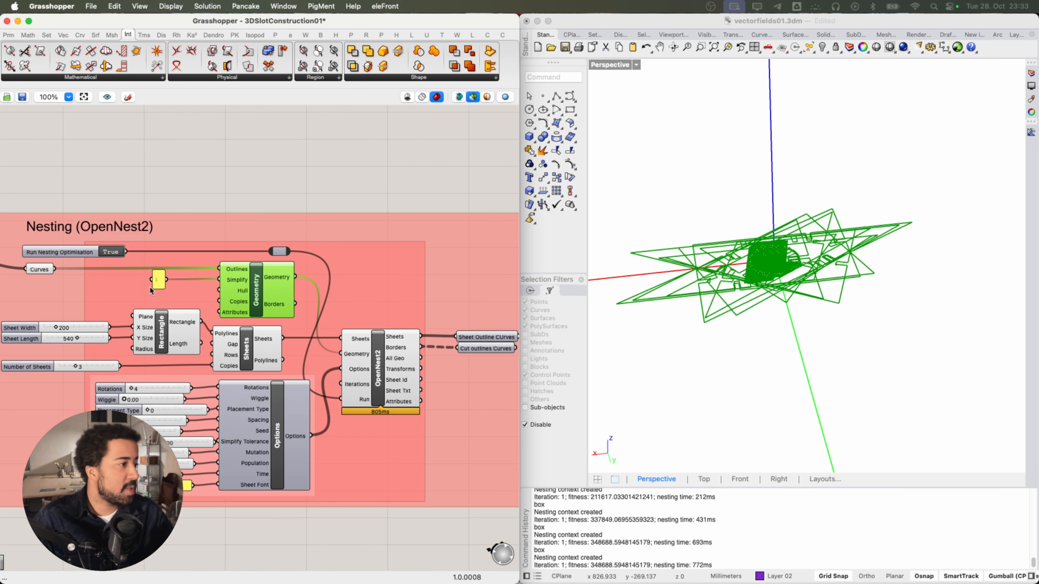
- Inspect the Geometry component's outline preview at the origin up close and review its remaining inputs
scroll(743, 256, "up", 8)
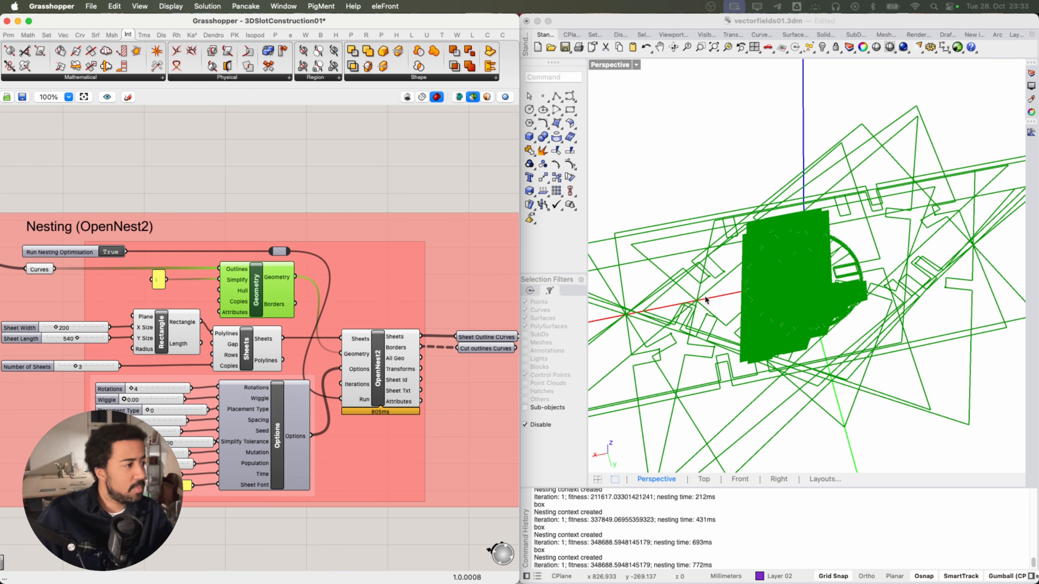
scroll(725, 271, "down", 3)
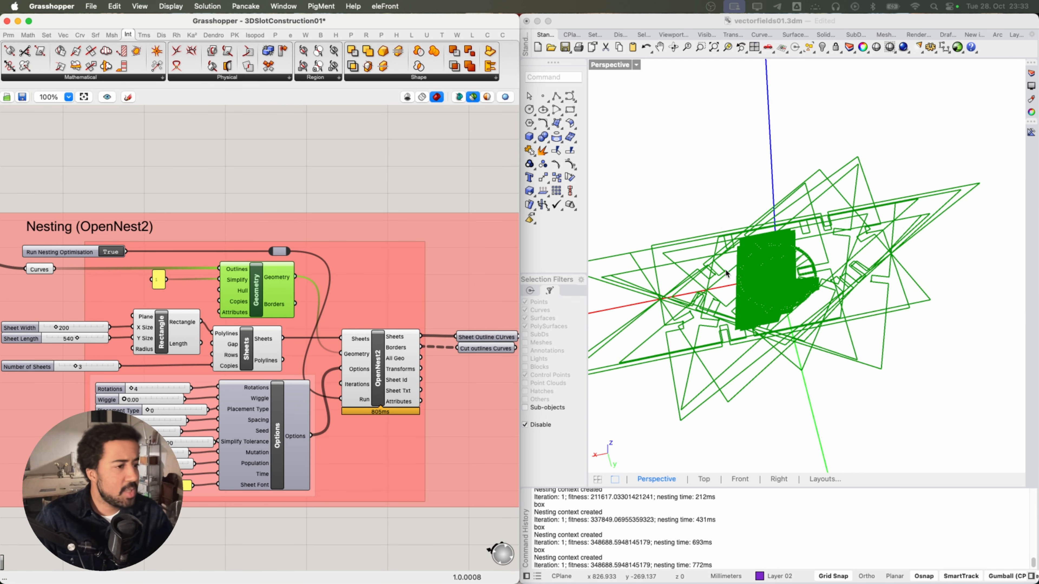
right_click(256, 217)
left_click(243, 289)
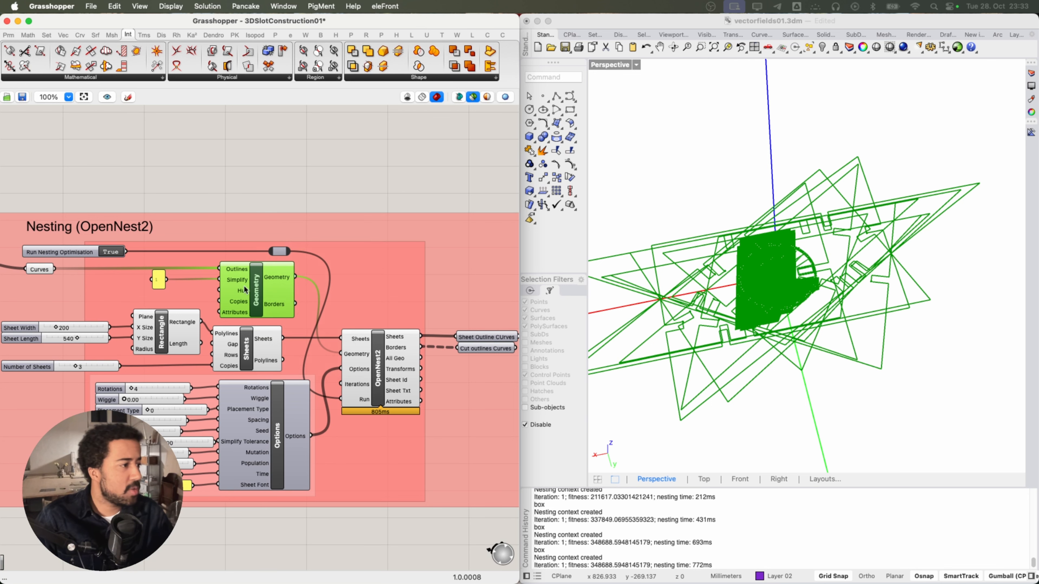
right_click_drag(243, 181, 281, 146)
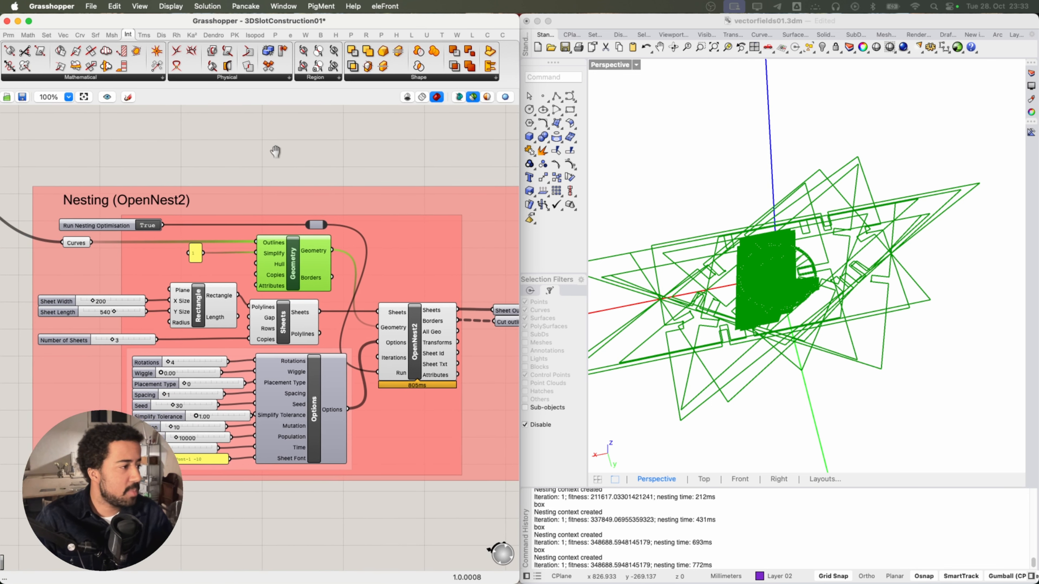
- Preview the Rectangle component that defines the sheet size and bring the whole sheet outline into view
left_click(202, 301)
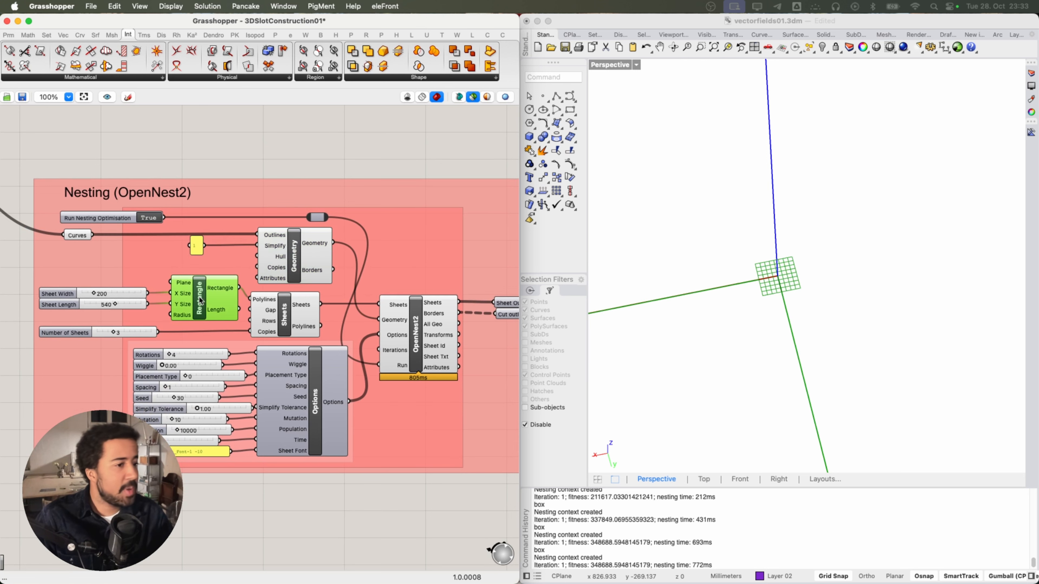
scroll(677, 297, "down", 15)
right_click_drag(679, 305, 767, 268, "shift")
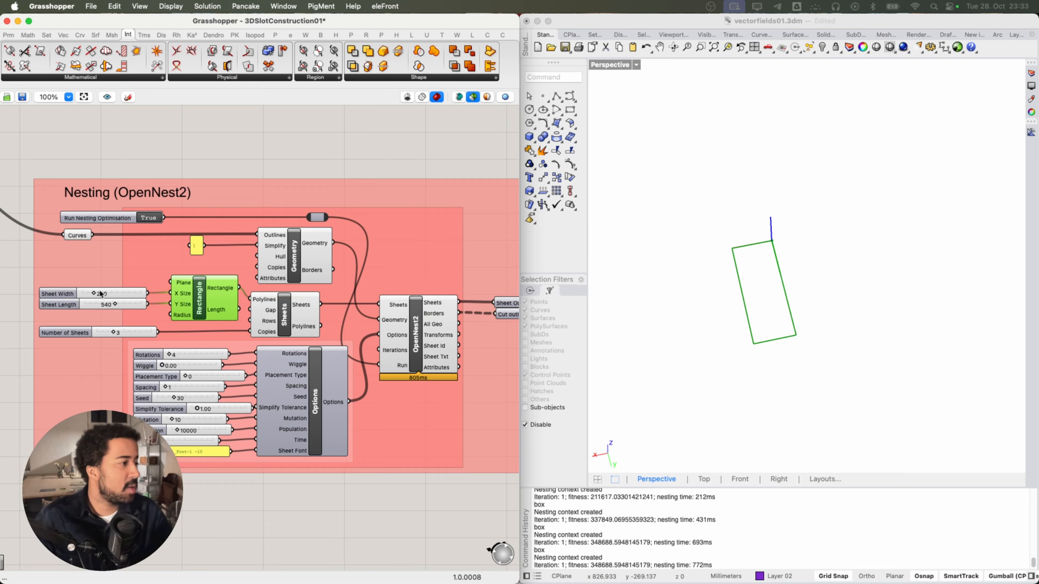
- Preview the Sheets component and set the Number of Sheets to 5
left_click(294, 317)
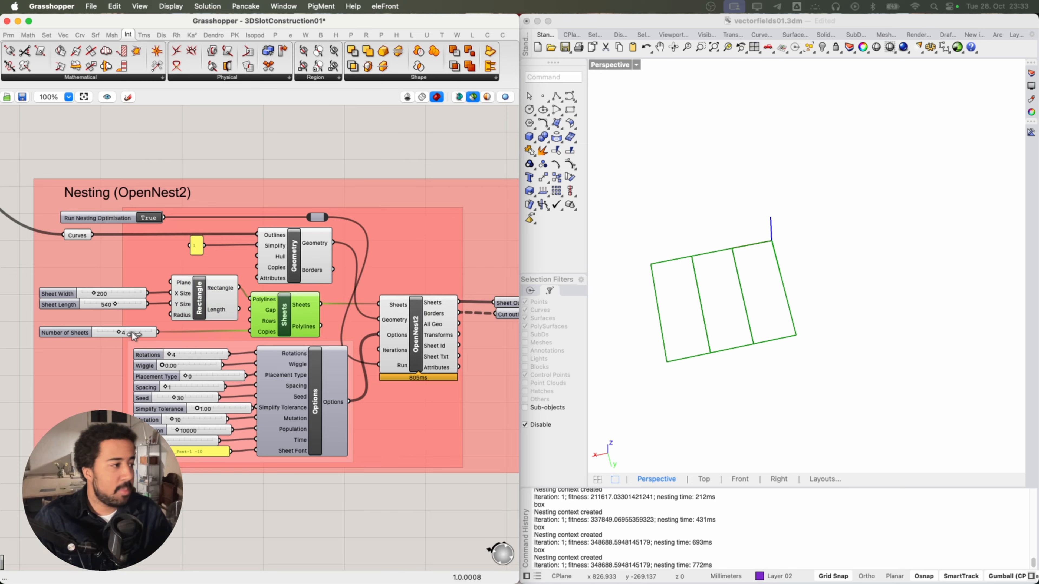
left_click_drag(123, 332, 135, 332)
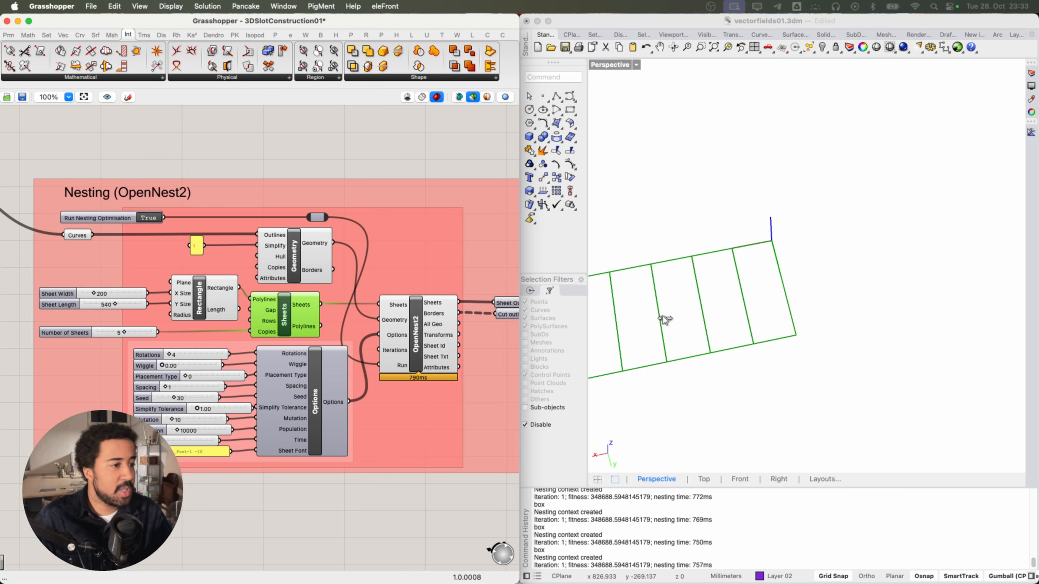
scroll(662, 321, "down", 6)
right_click_drag(698, 323, 749, 314, "shift")
- Examine the sliders feeding the nesting Options component, from Rotations and Spacing down to Population and Time
scroll(222, 432, "up", 5)
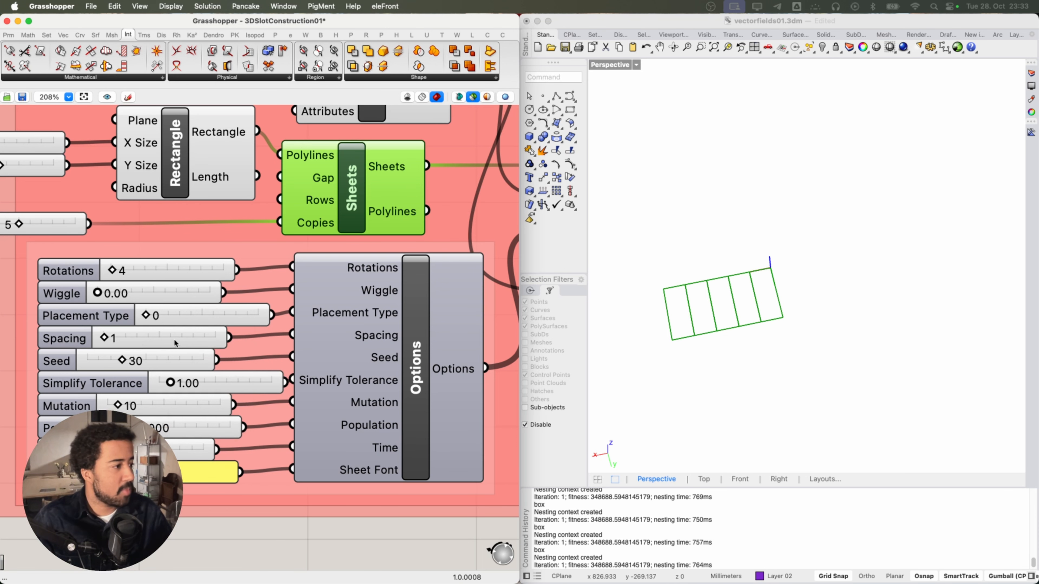
scroll(105, 343, "up", 2)
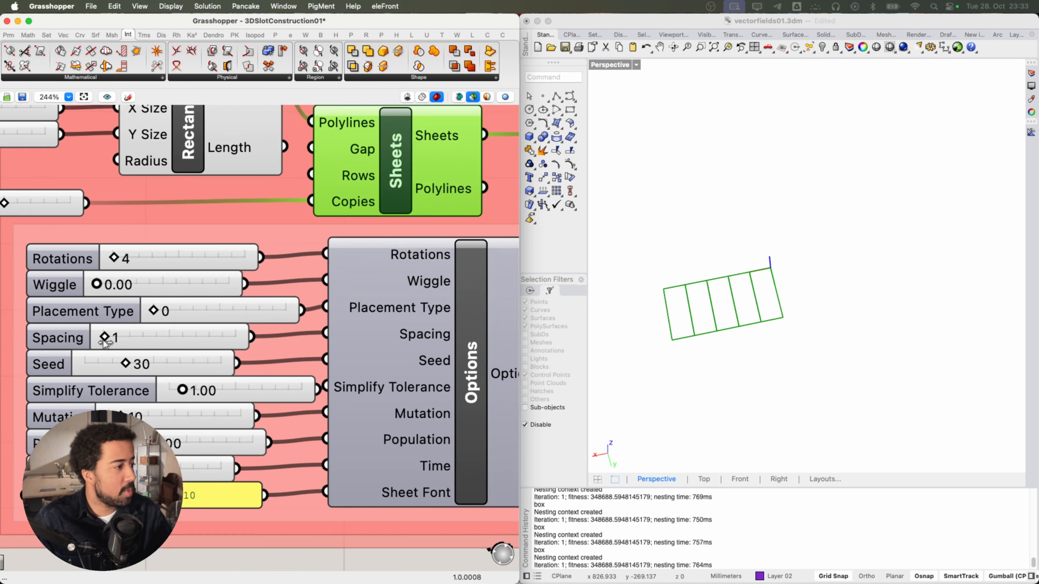
scroll(104, 343, "up", 1)
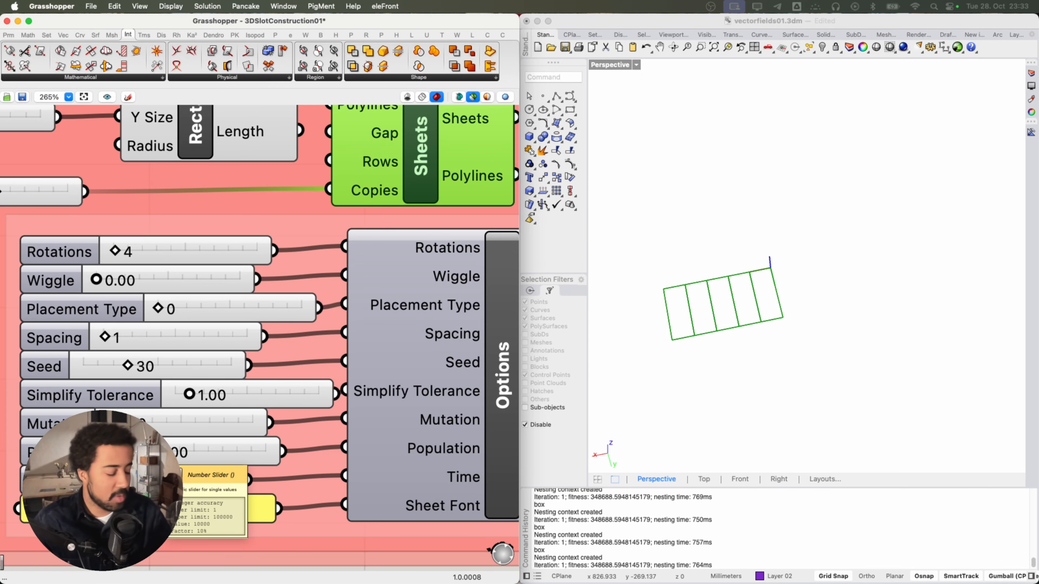
scroll(154, 448, "down", 6)
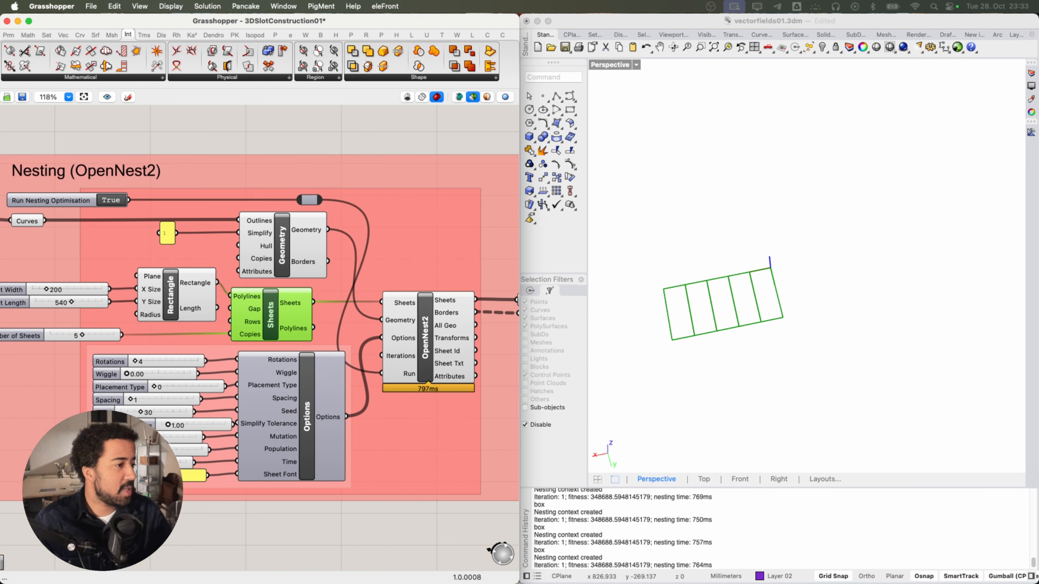
scroll(141, 459, "up", 4)
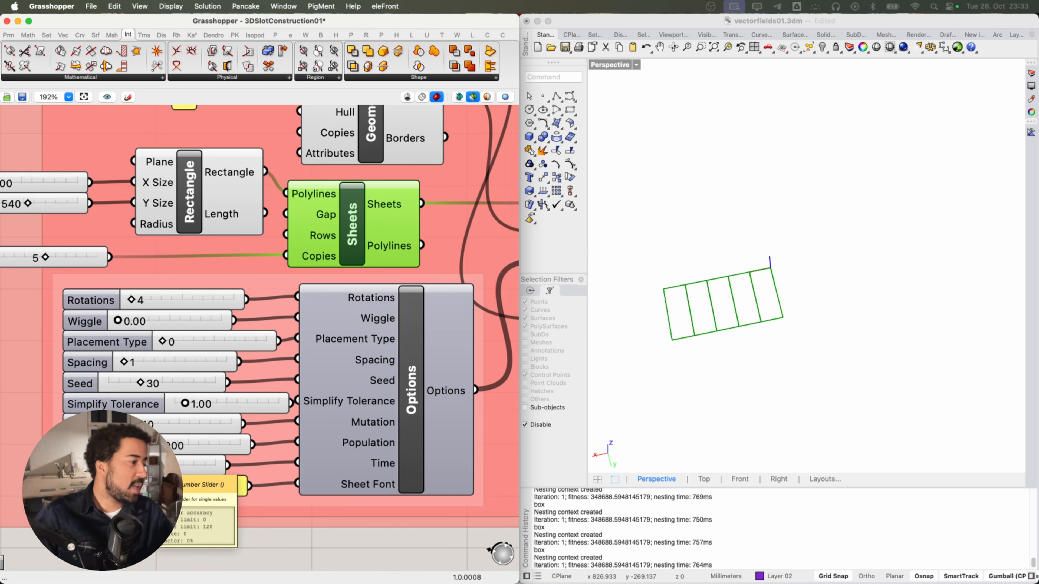
- Preview the OpenNest2 nesting on the sheets and check its Iterations input and the Run Nesting Optimisation toggle
right_click_drag(355, 393, 192, 413)
left_click(435, 305)
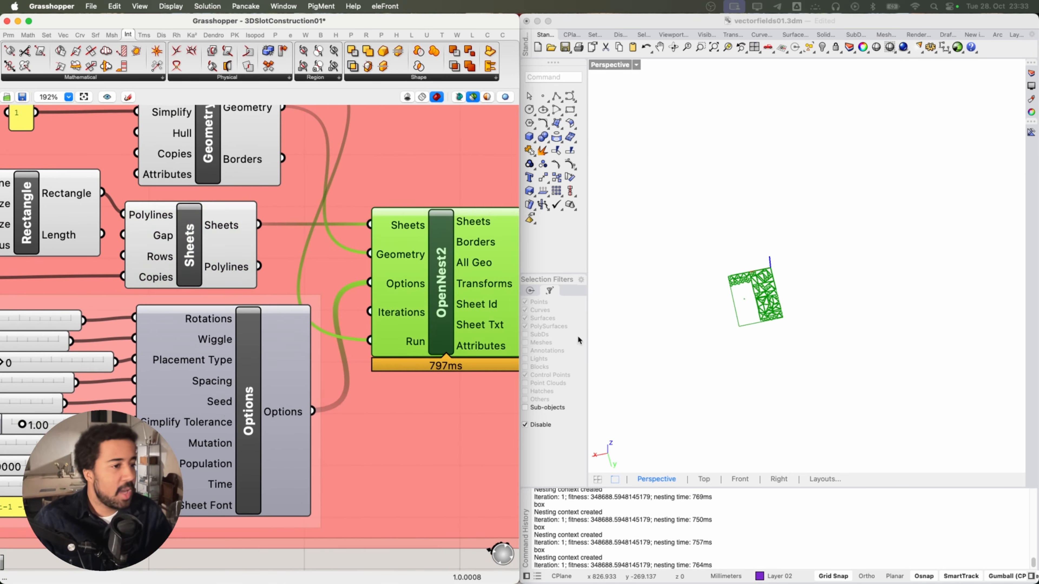
scroll(761, 295, "up", 6)
scroll(463, 329, "down", 5)
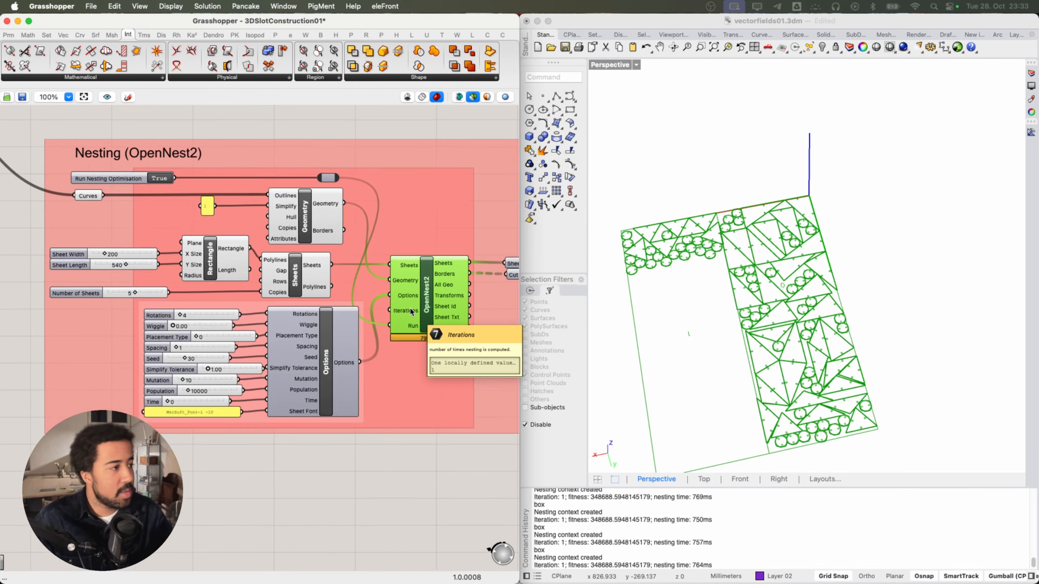
scroll(140, 177, "up", 5)
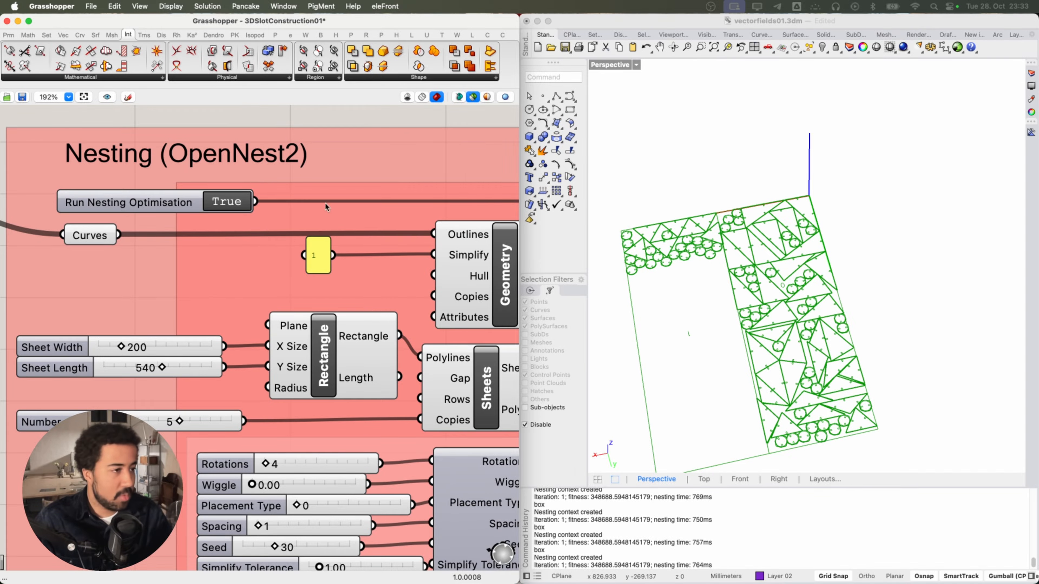
- Switch Run Nesting Optimisation to False and back to True, and check the computation time on the OpenNest2 component
scroll(355, 207, "down", 2)
scroll(695, 240, "up", 5)
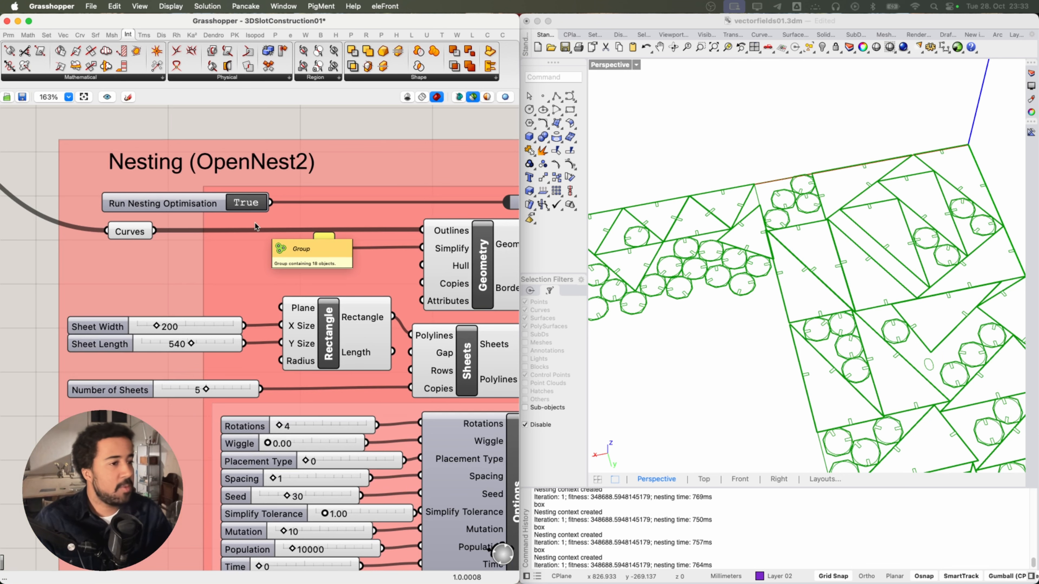
scroll(251, 234, "down", 15)
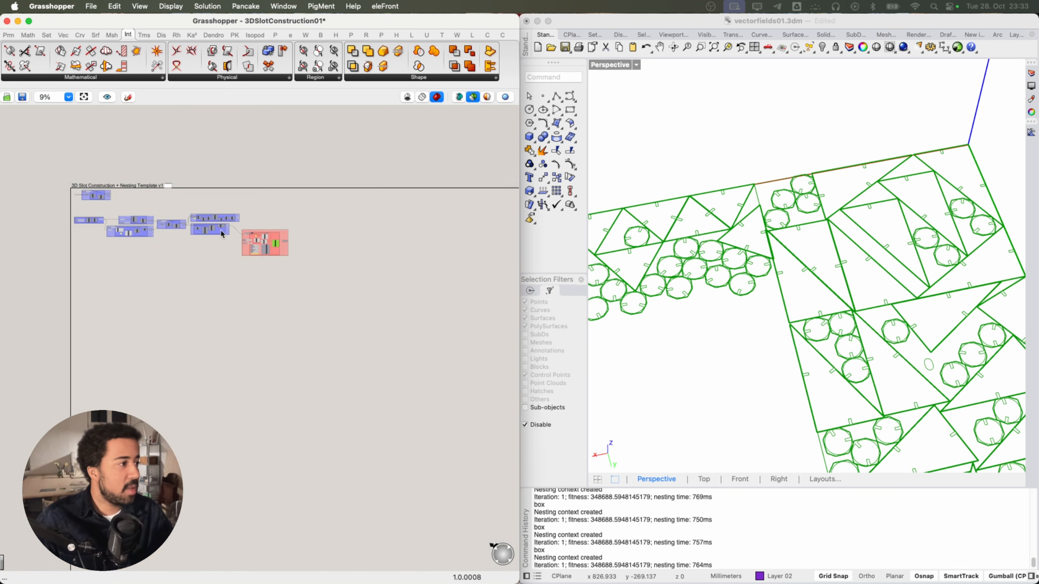
scroll(132, 220, "up", 3)
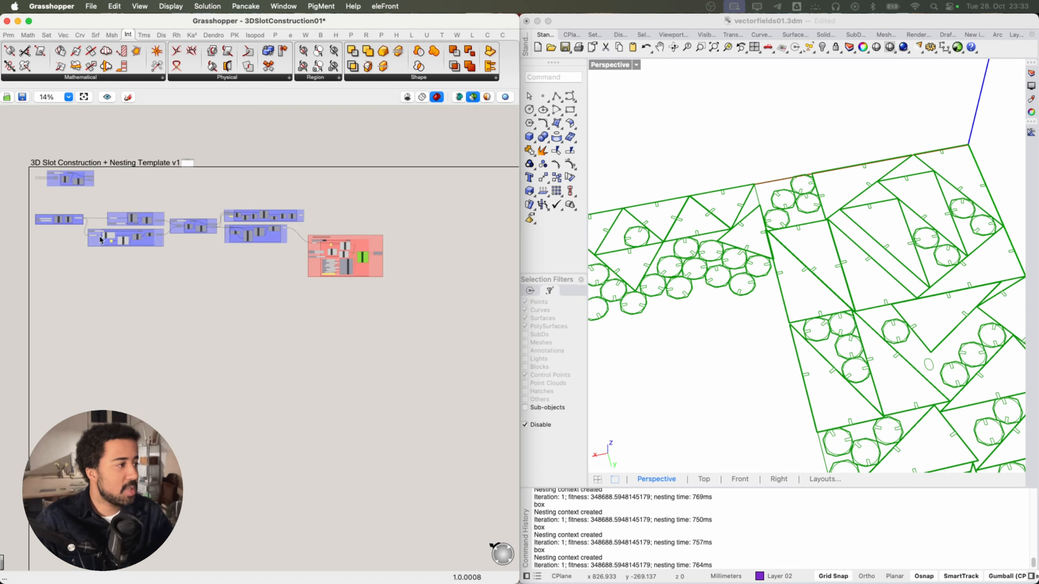
scroll(307, 239, "up", 10)
left_click(319, 279)
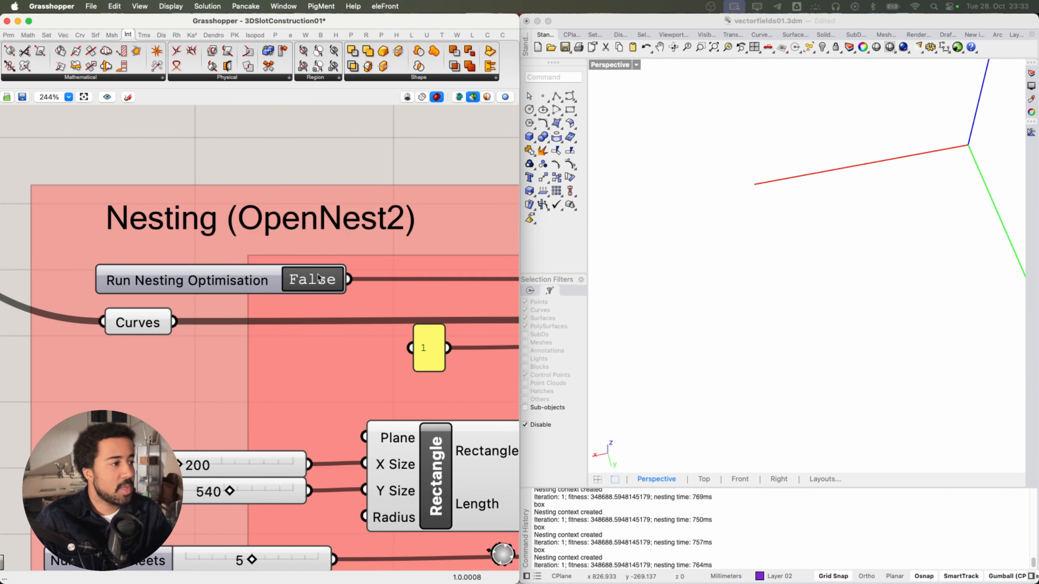
scroll(352, 291, "down", 10)
scroll(374, 281, "up", 8)
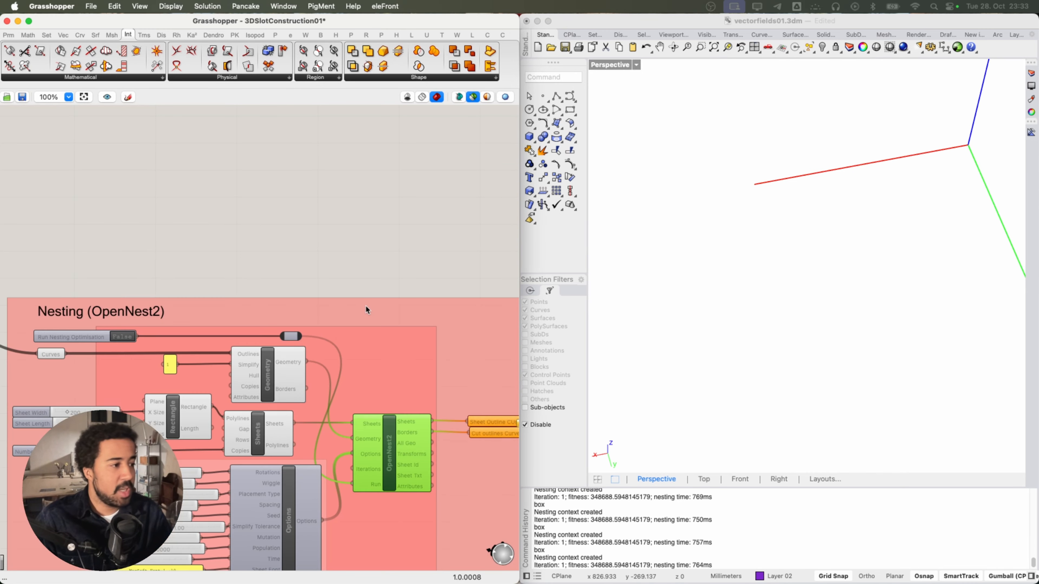
right_click_drag(198, 245, 280, 200)
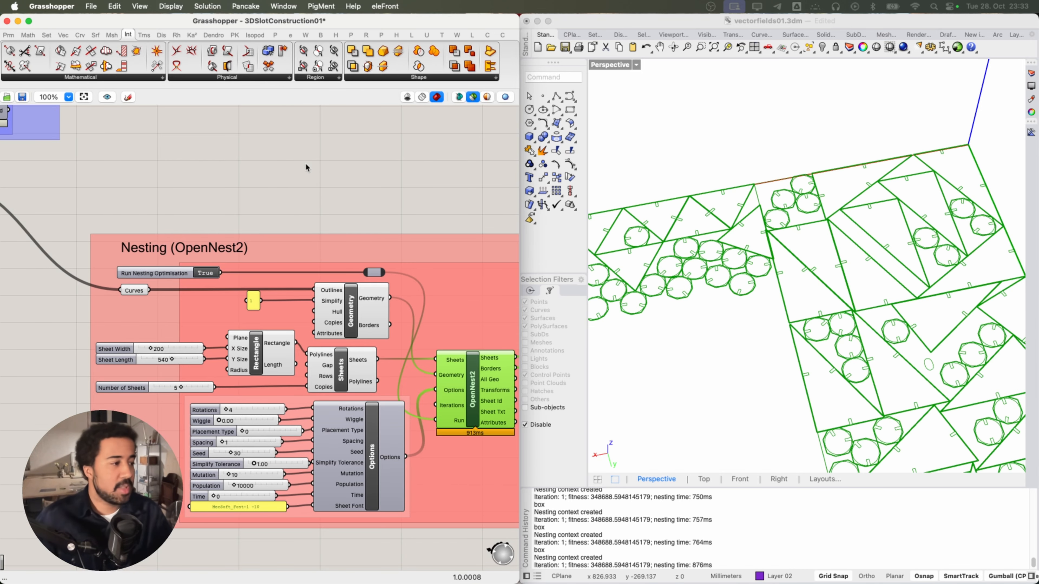
right_click_drag(378, 181, 309, 129)
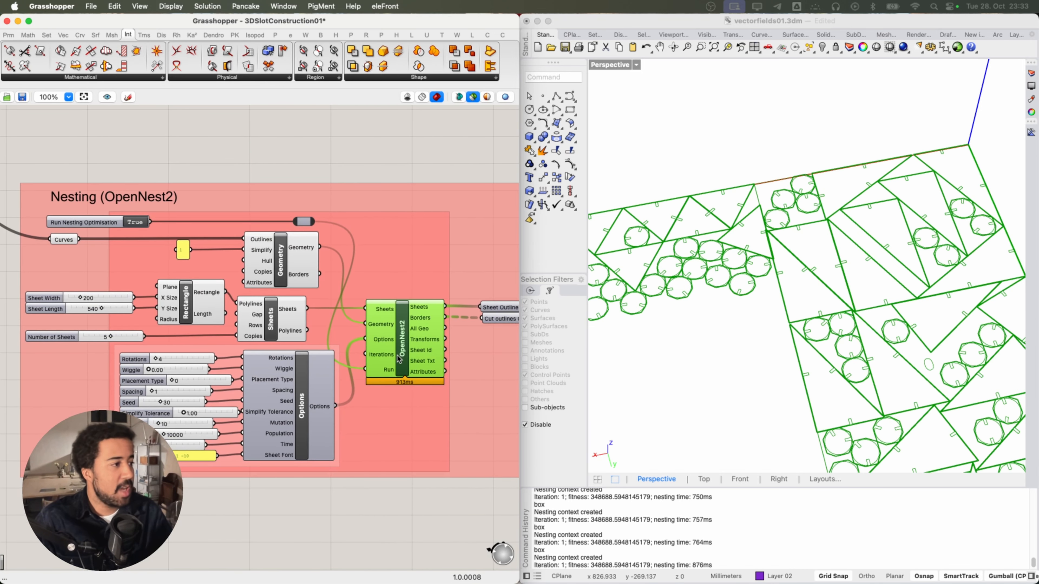
scroll(399, 385, "up", 2)
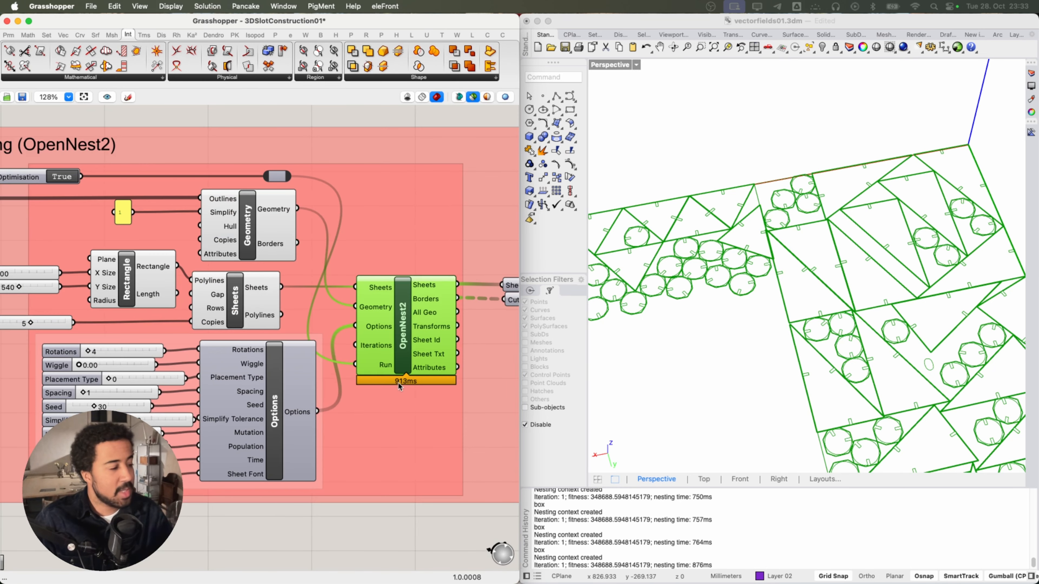
- Set the Material Width slider to 2.1 in the group that merges the face and circle surfaces
scroll(397, 381, "down", 6)
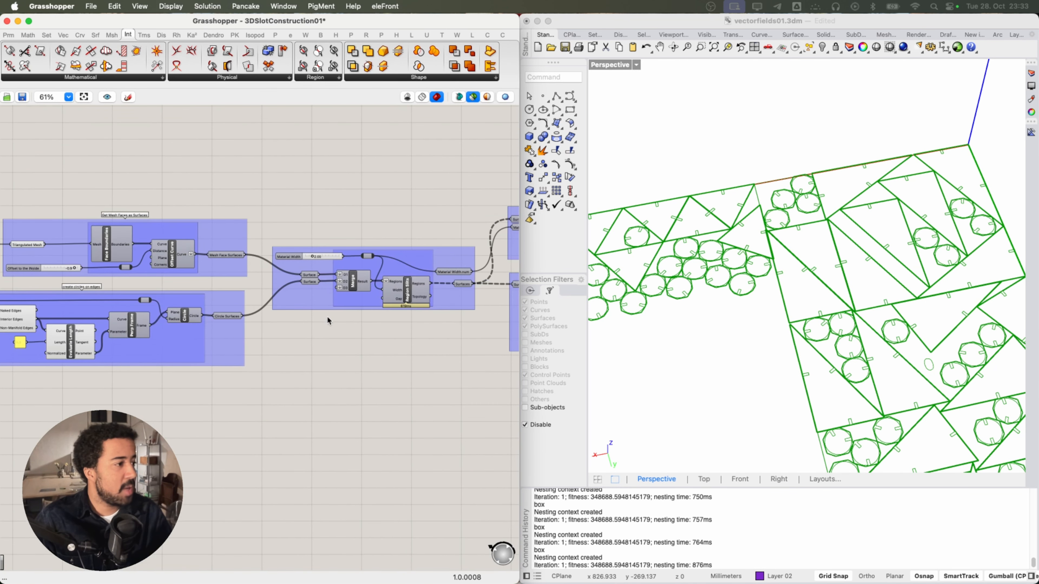
scroll(298, 265, "up", 7)
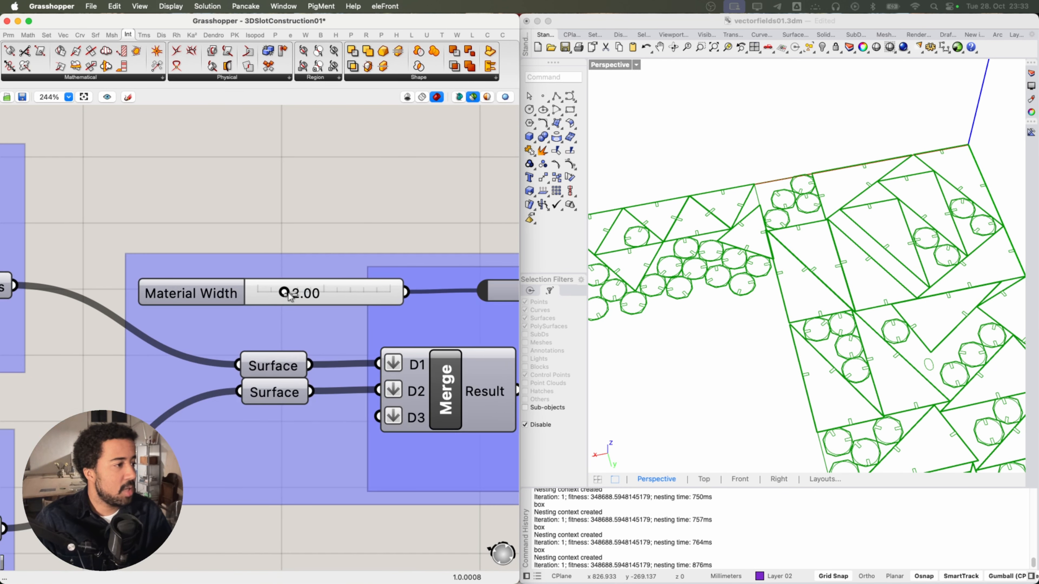
double_click(288, 293)
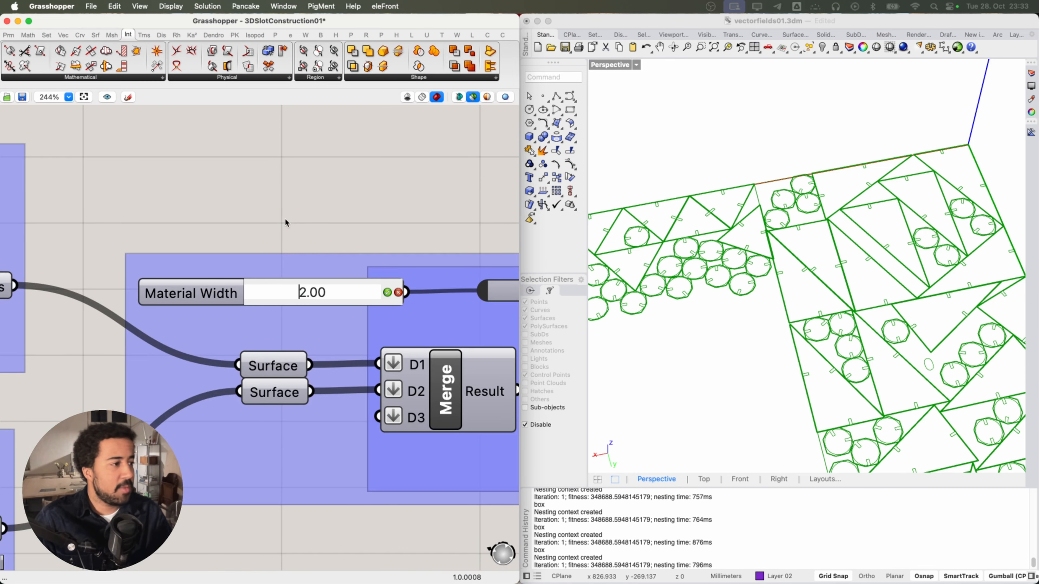
left_click(387, 292)
double_click(309, 294)
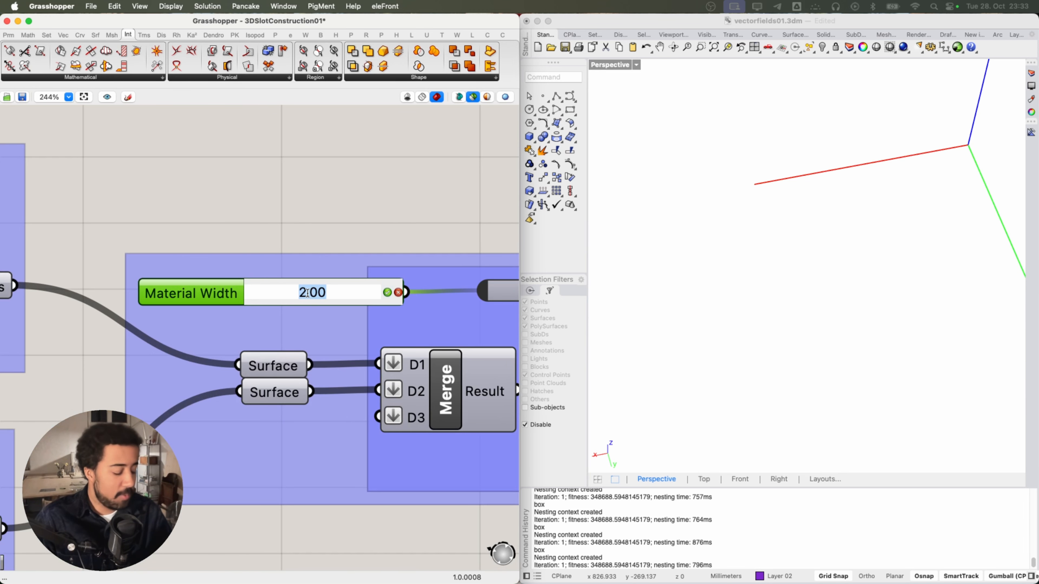
type("2.1")
key("Return")
right_click(224, 175)
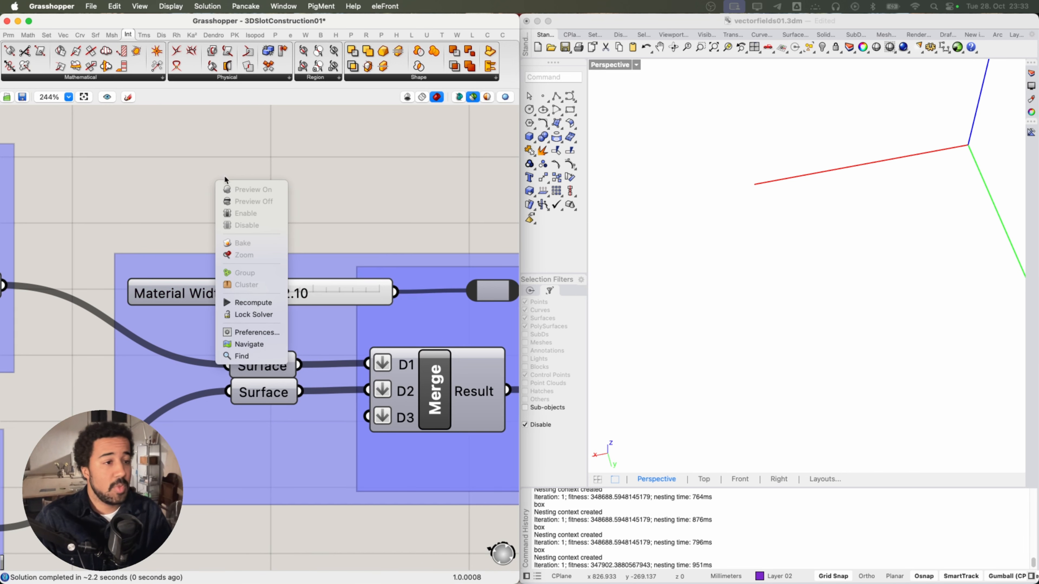
left_click(344, 166)
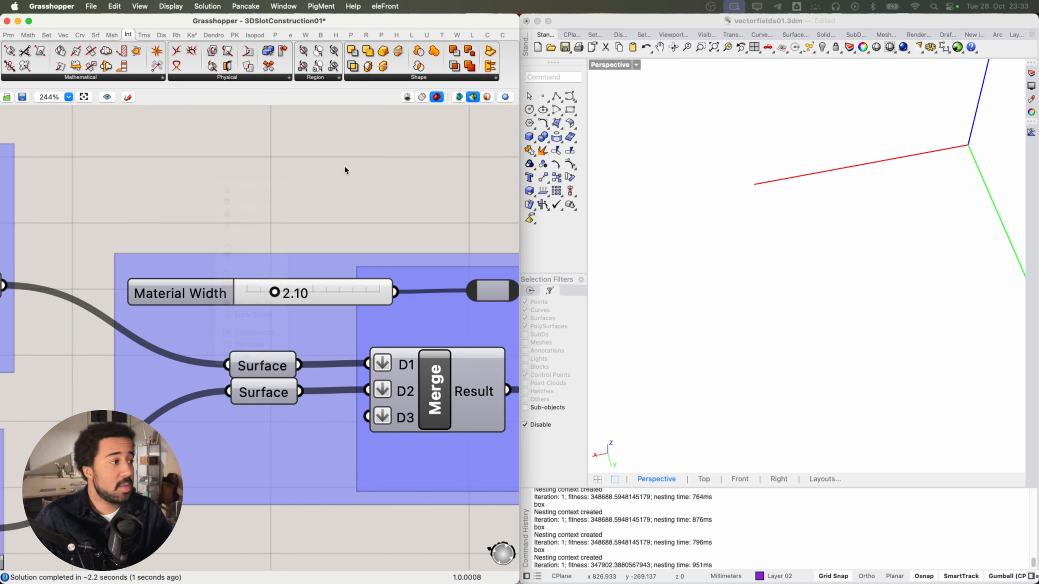
right_click(173, 166)
left_click(285, 146)
- Return to the Nesting group and examine the sheet layout produced with the new material width
scroll(302, 170, "down", 12)
right_click_drag(415, 239, 212, 279)
scroll(347, 263, "up", 1)
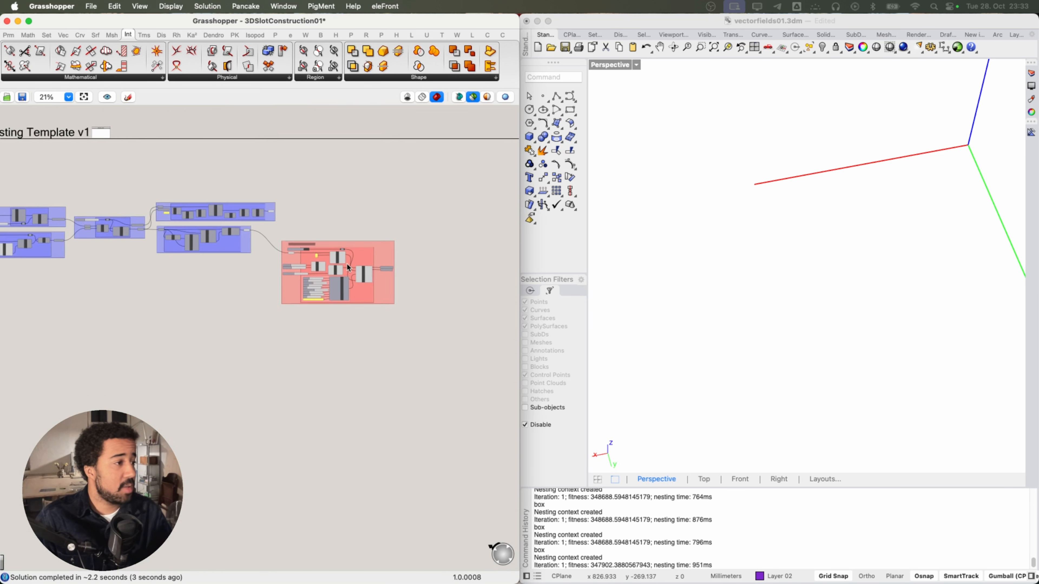
scroll(362, 263, "up", 8)
left_click(352, 305)
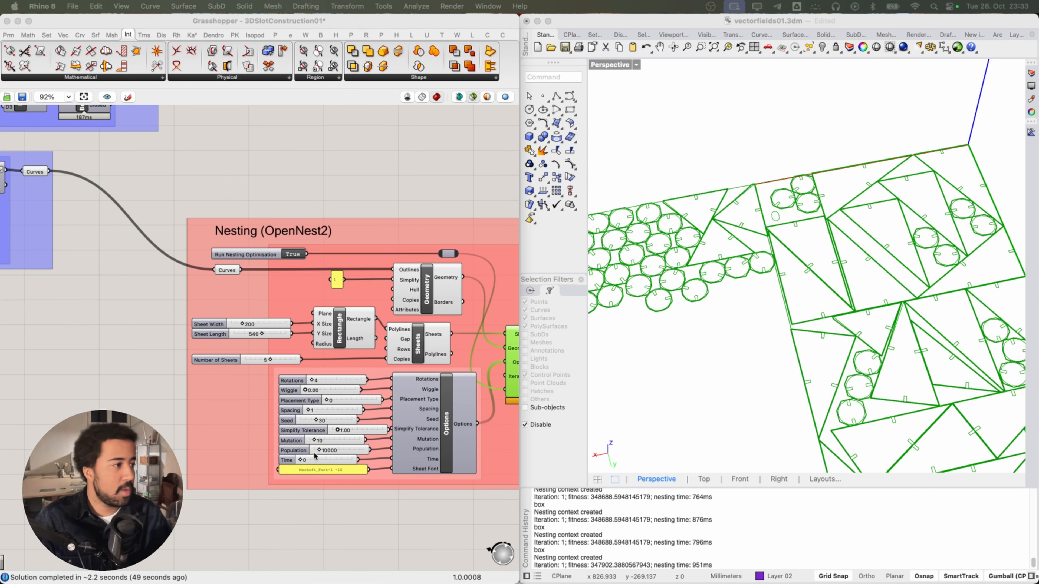
scroll(310, 454, "down", 2)
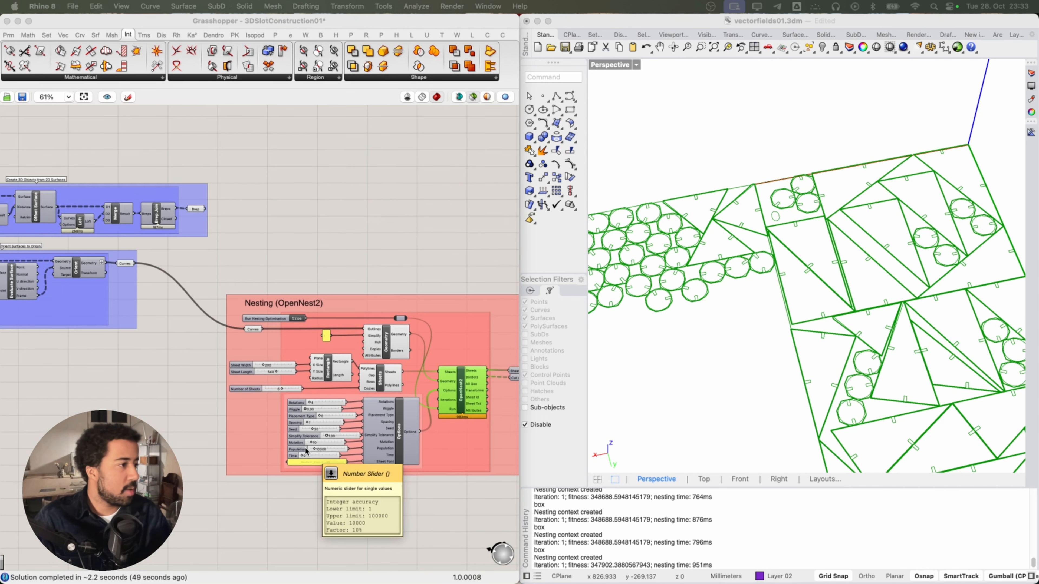